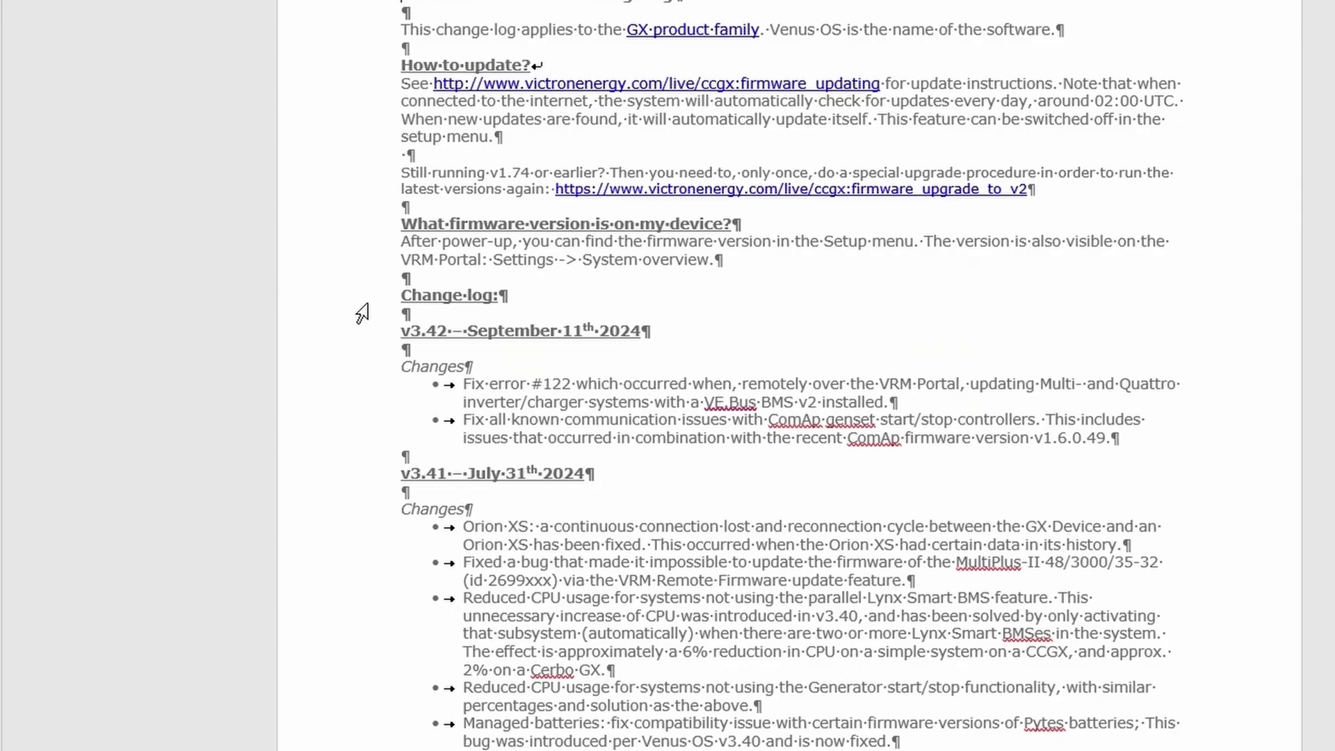
pyautogui.moveTo(360, 299); pyautogui.dragTo(346, 440)
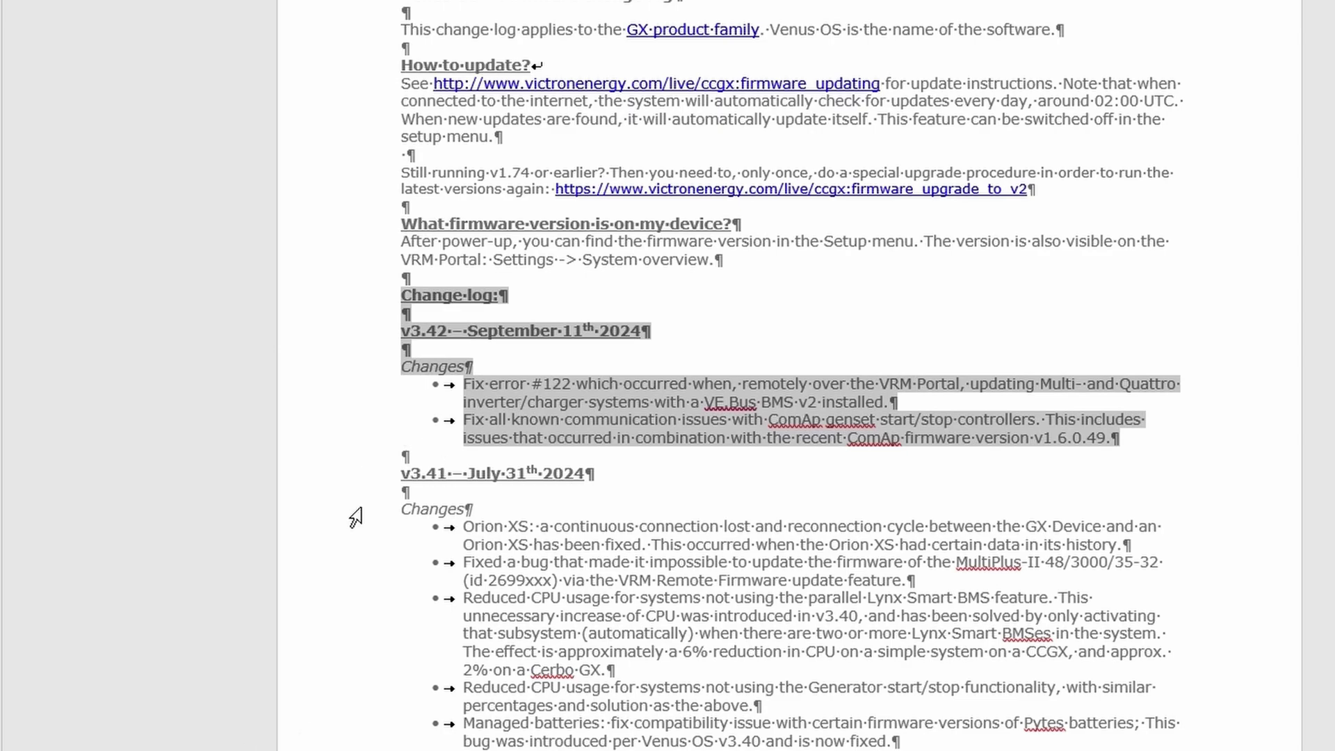
pyautogui.moveTo(354, 480); pyautogui.dragTo(313, 745)
pyautogui.click(542, 599)
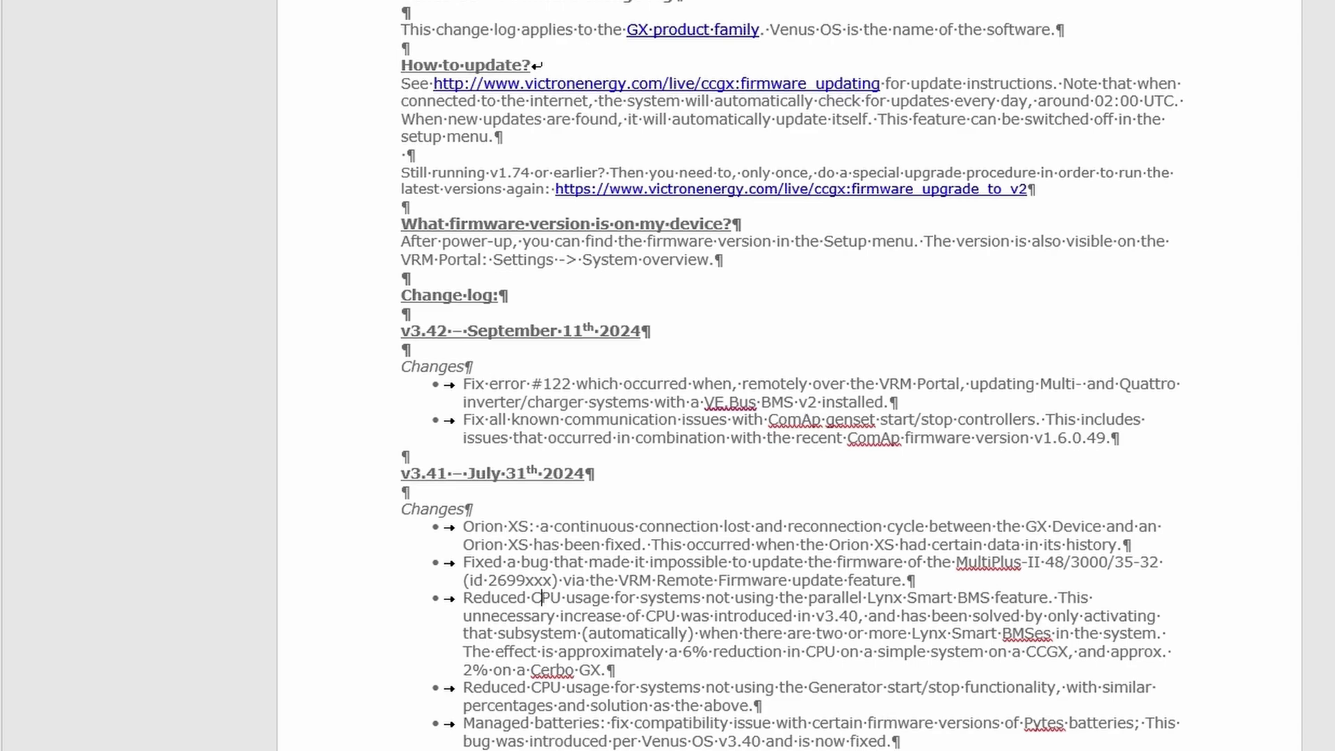
pyautogui.moveTo(361, 333); pyautogui.dragTo(393, 446)
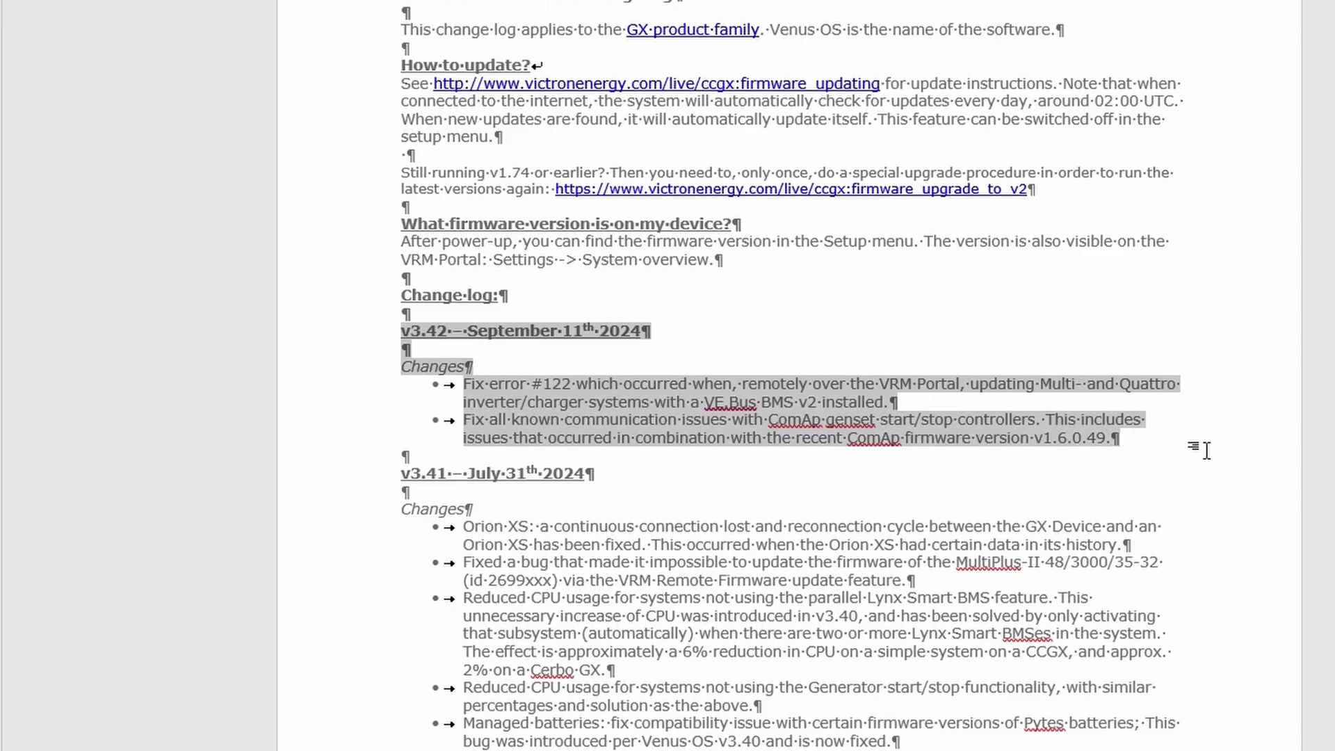
pyautogui.moveTo(1143, 443); pyautogui.dragTo(367, 431)
pyautogui.click(1137, 446)
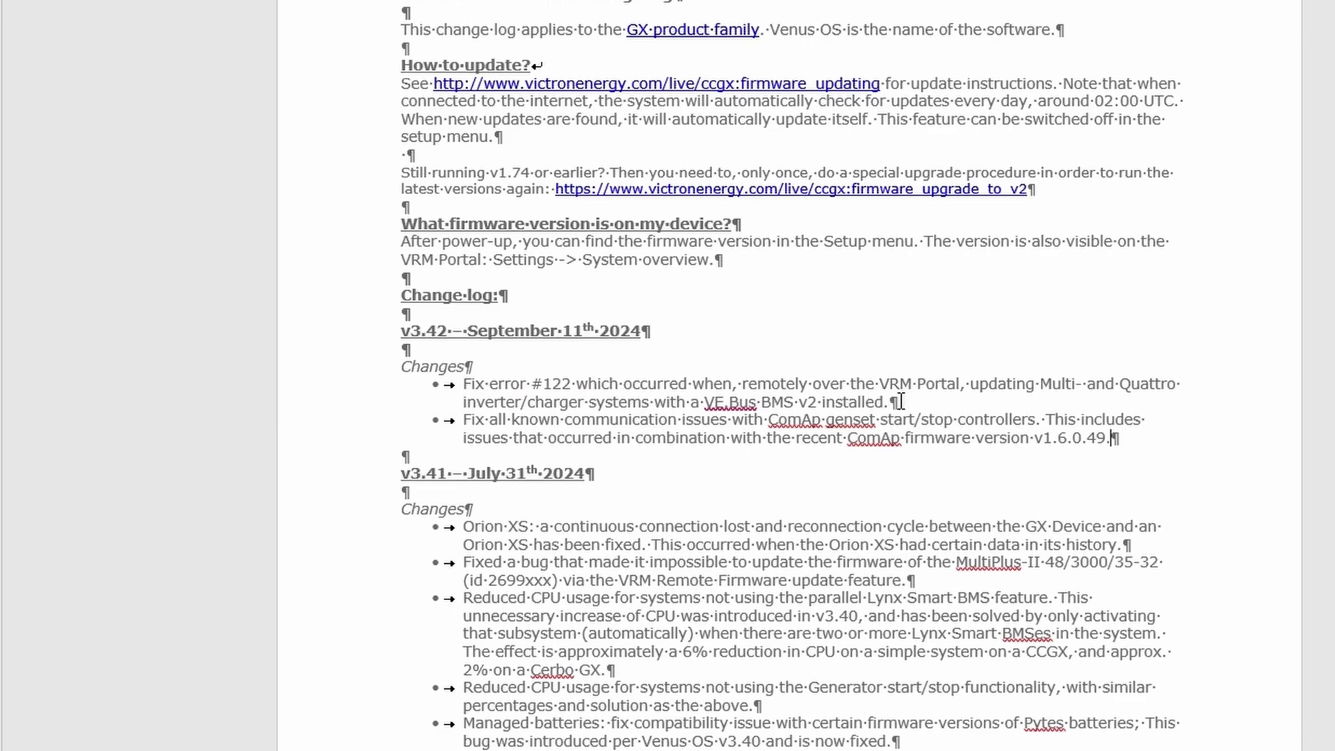
pyautogui.moveTo(893, 402); pyautogui.dragTo(756, 402)
pyautogui.moveTo(477, 373); pyautogui.dragTo(462, 384)
pyautogui.click(623, 384)
pyautogui.click(1015, 410)
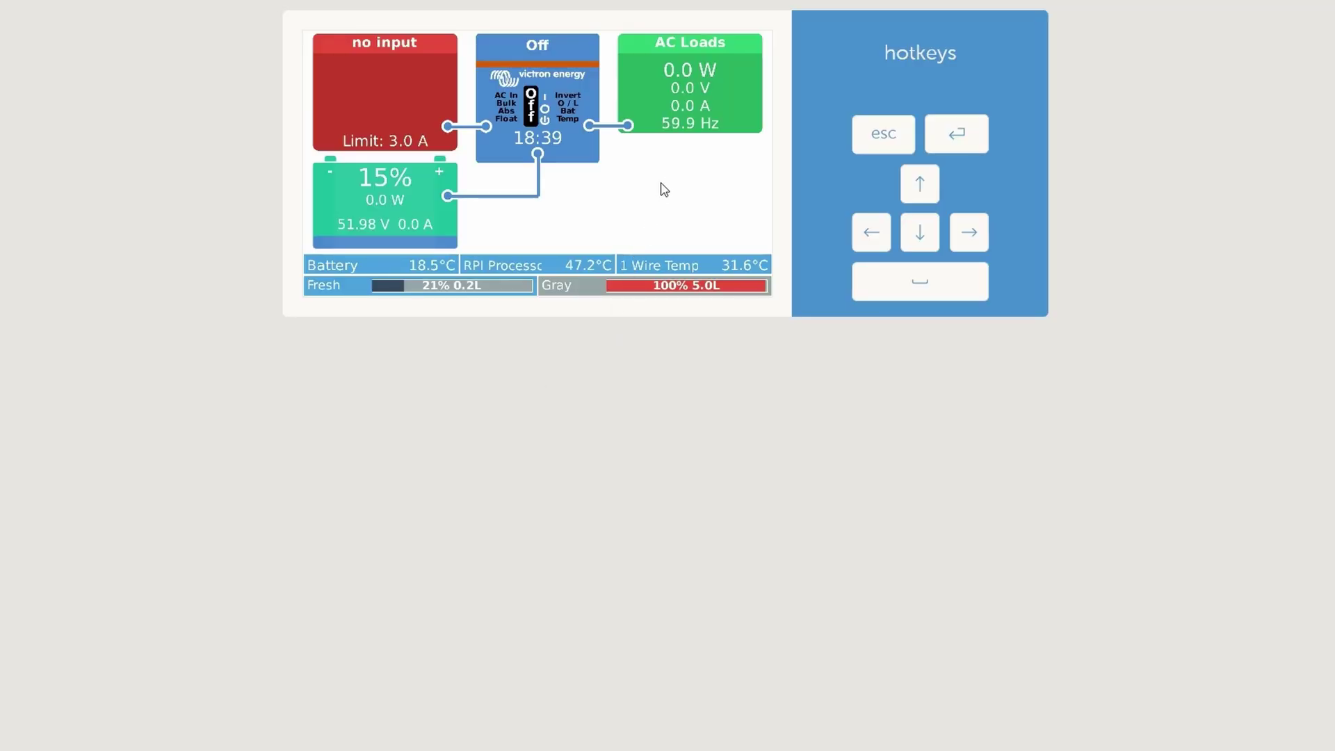
# - Open the Device List and browse 1 Wire Temp, tanks, MultiPlus-II, RPI Processor Temp and SmartShunt
pyautogui.click(698, 285)
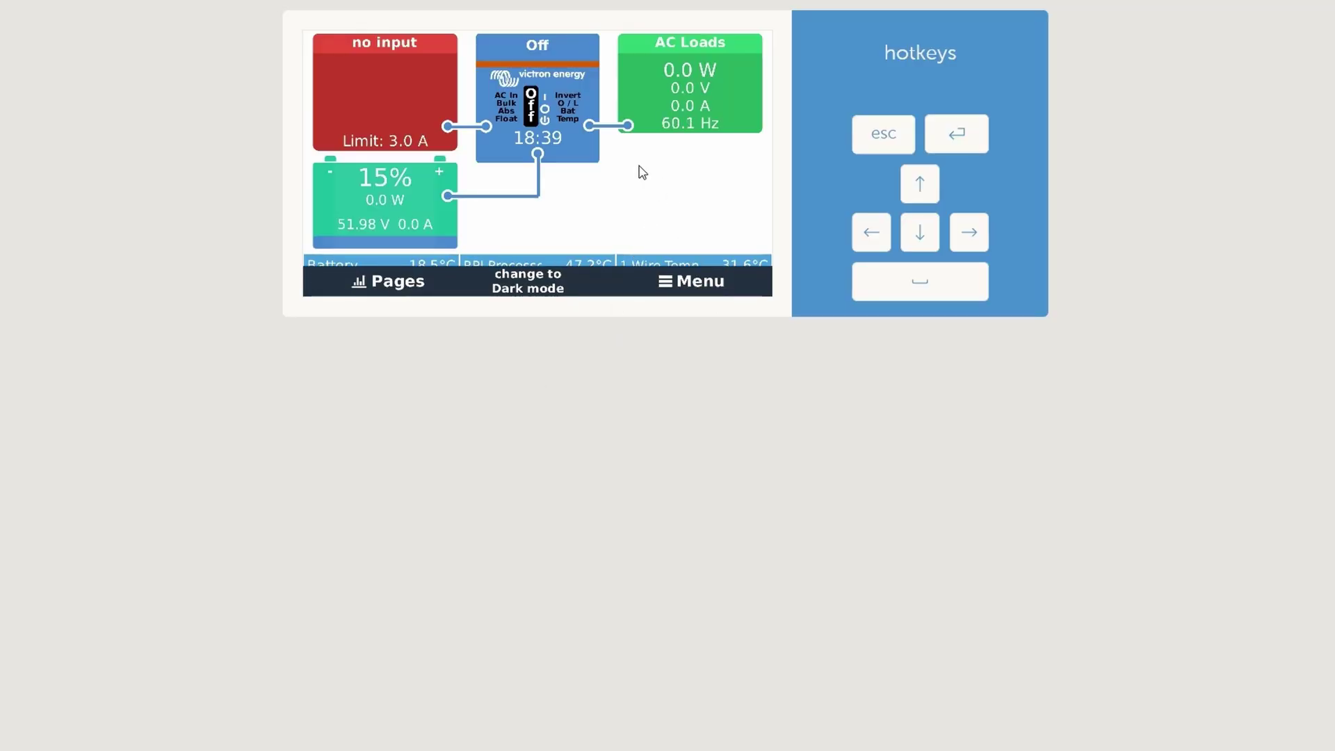
pyautogui.press('space')
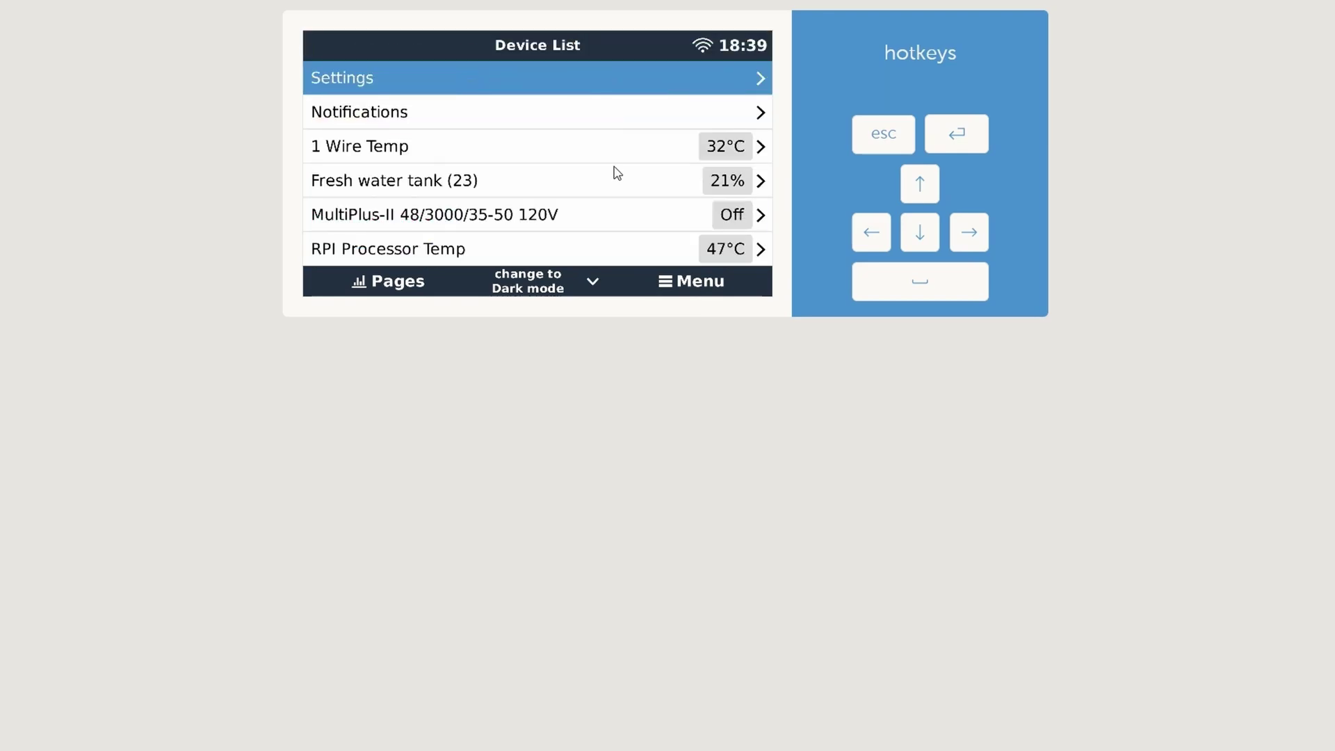
pyautogui.press('Down')
pyautogui.press('Down')
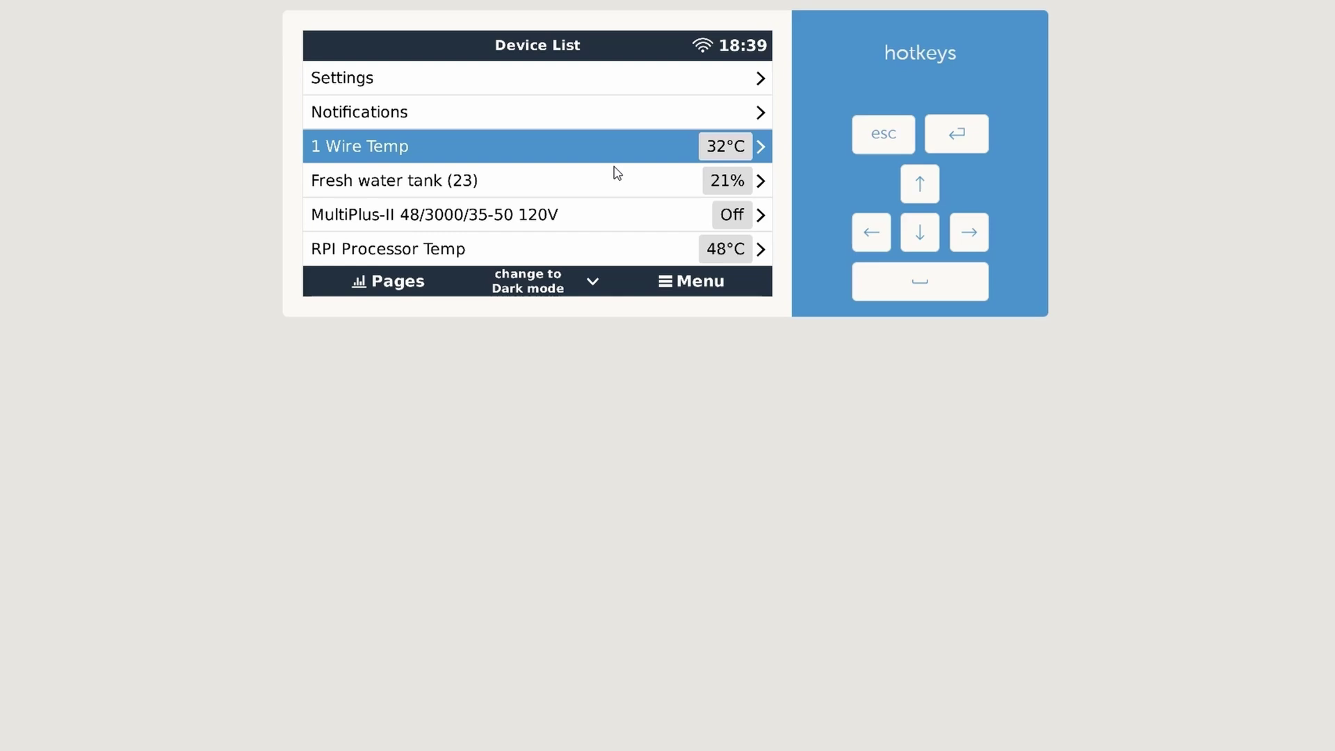
pyautogui.click(616, 172)
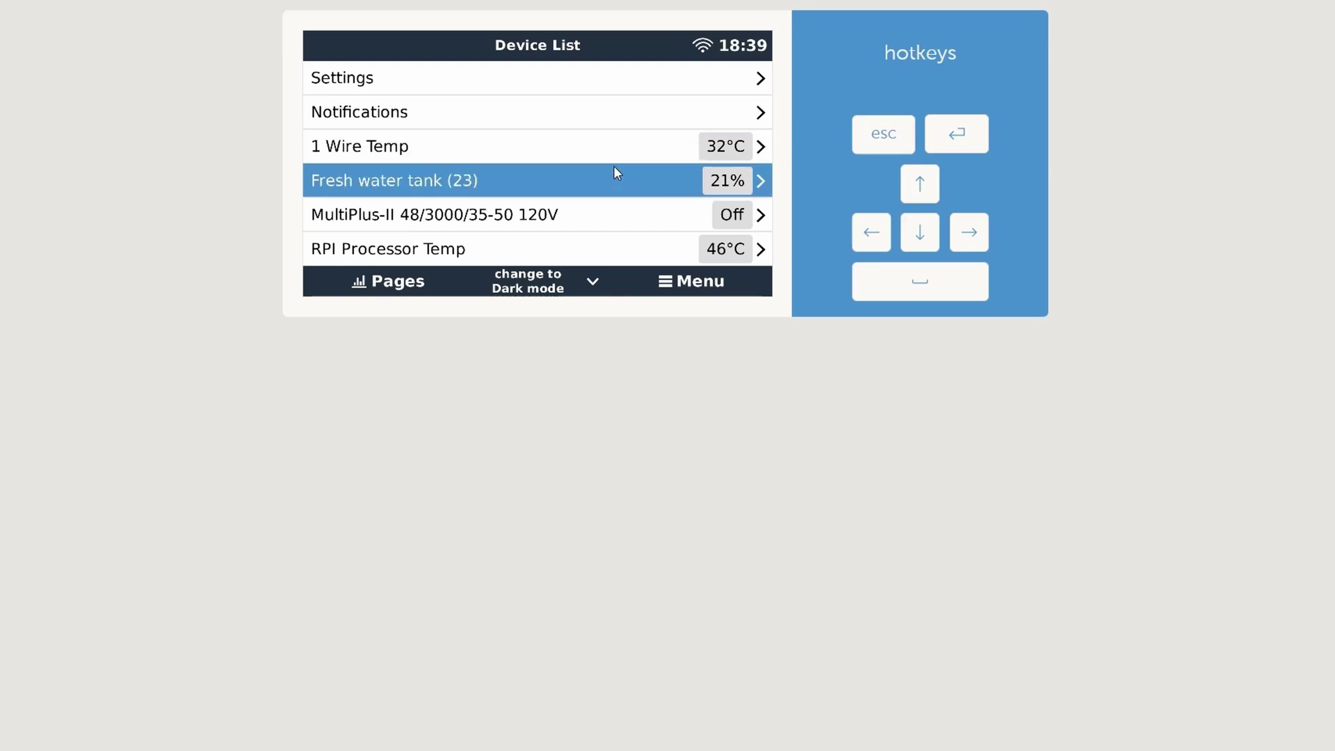
pyautogui.press('Down')
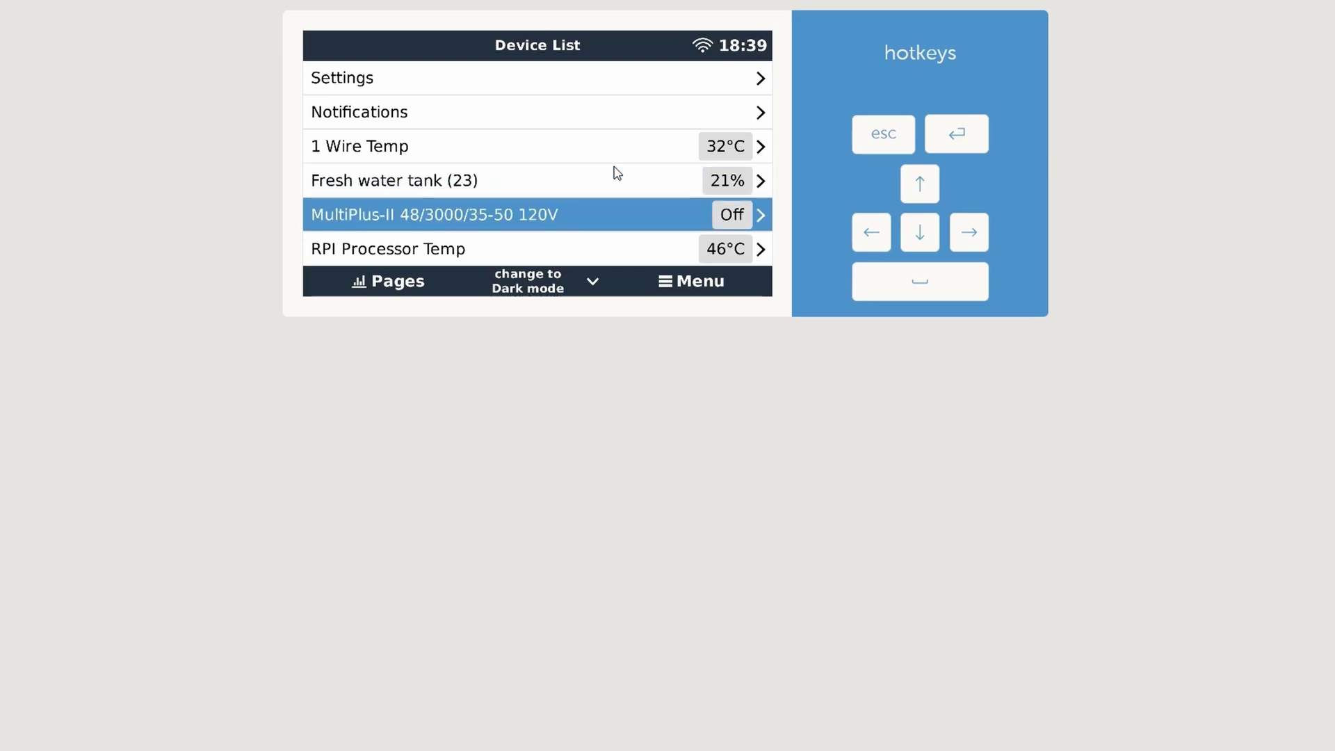
pyautogui.press('Down')
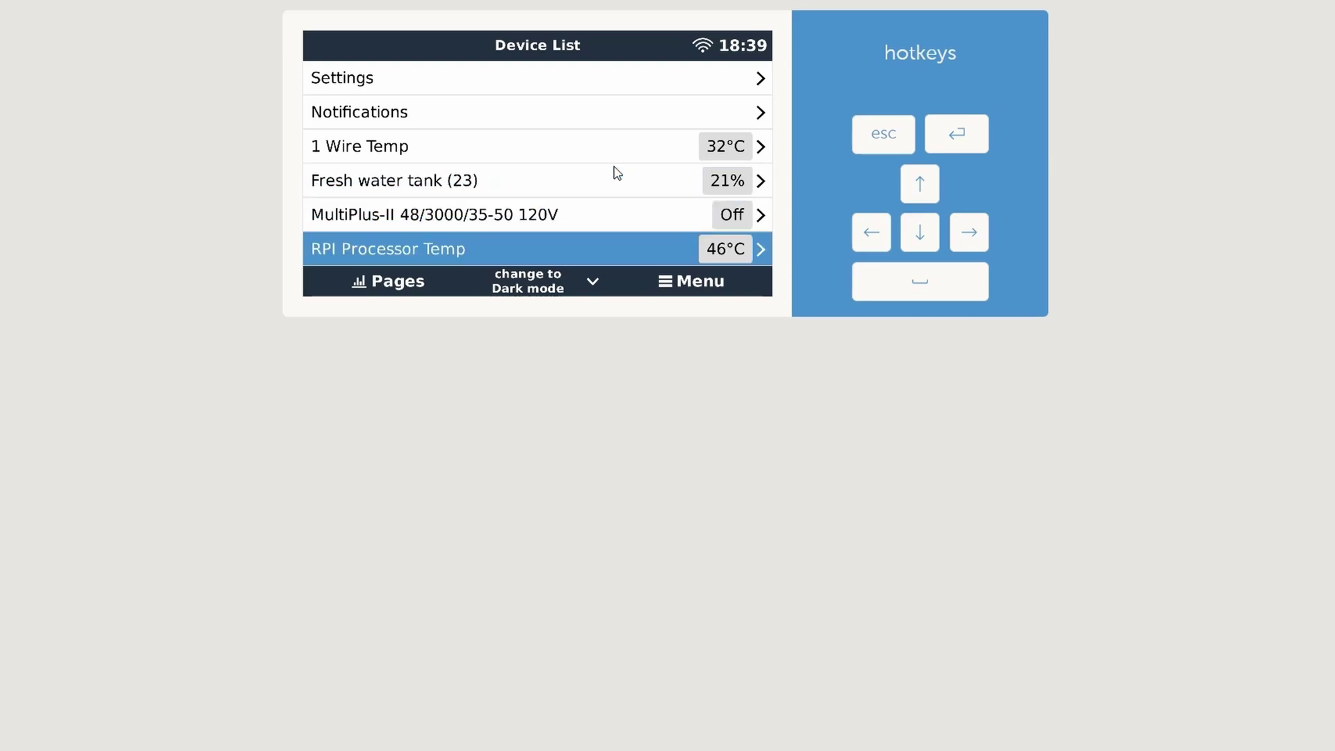
pyautogui.press('Down')
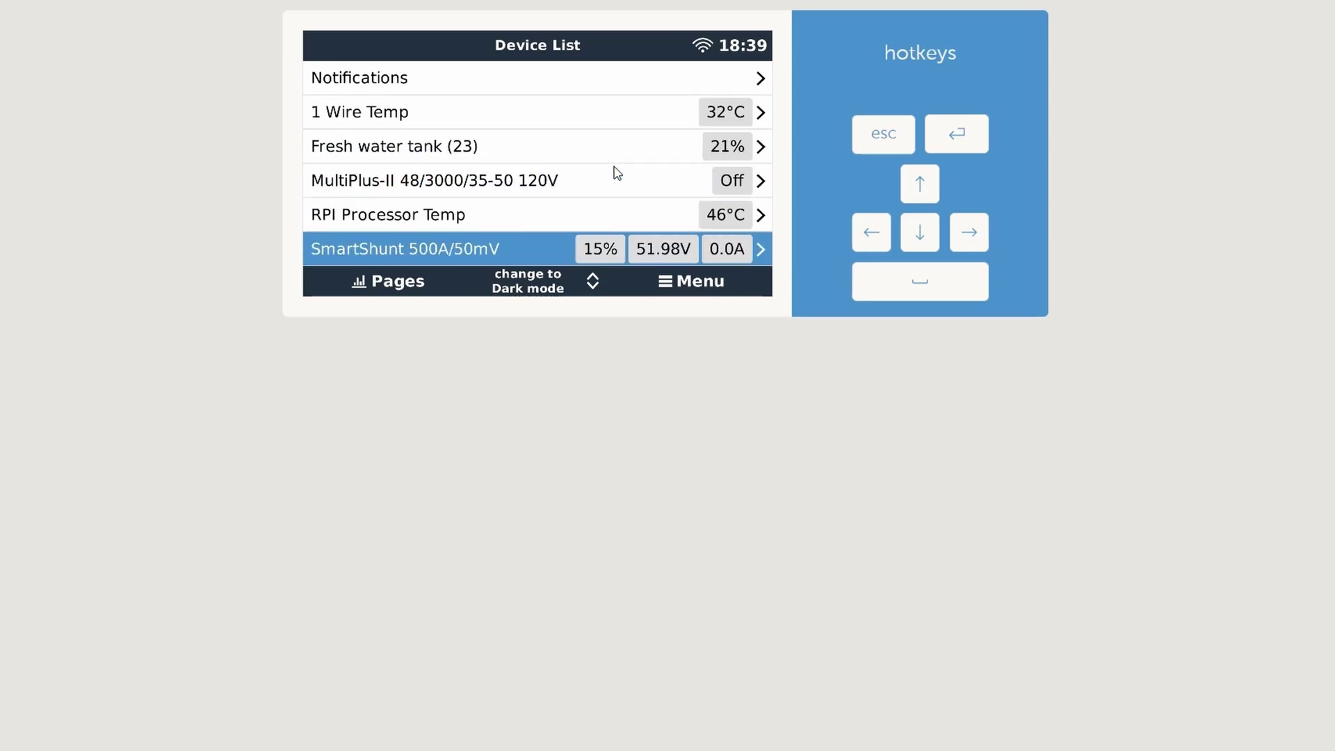
pyautogui.press('Up')
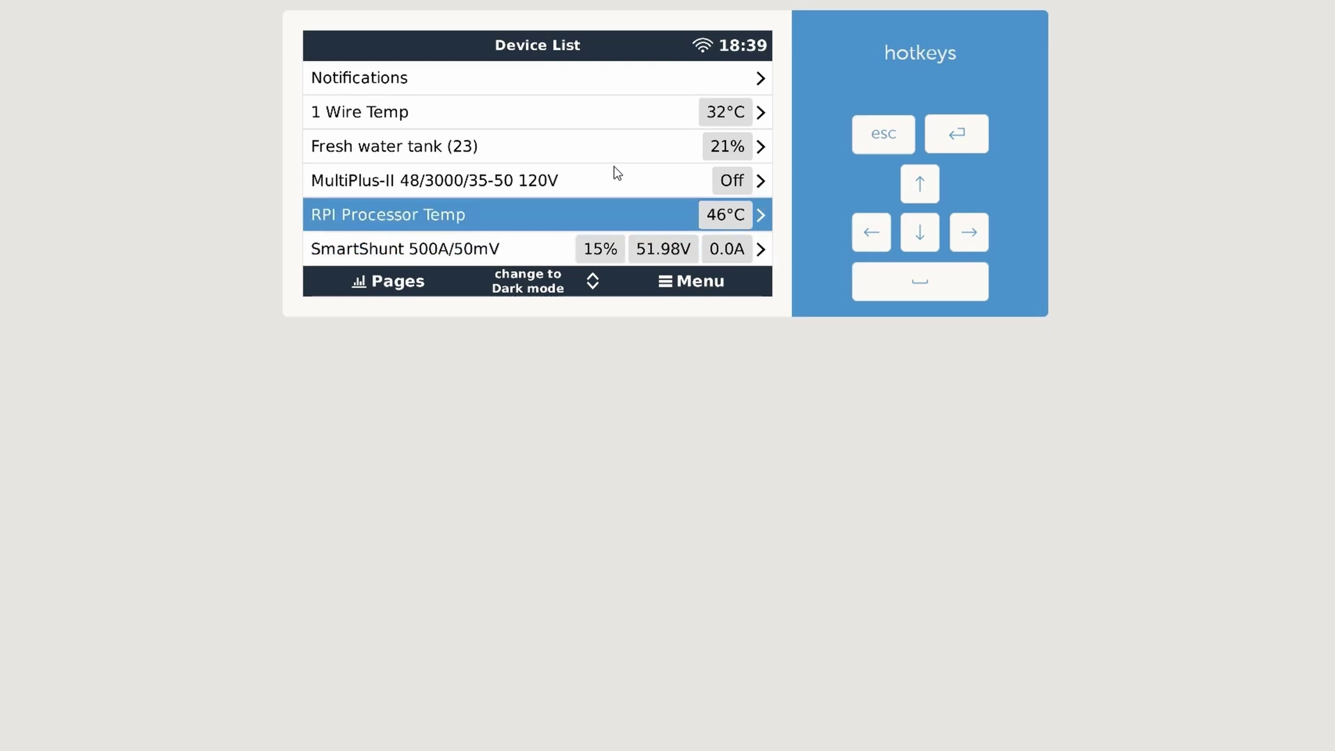
pyautogui.press('Down')
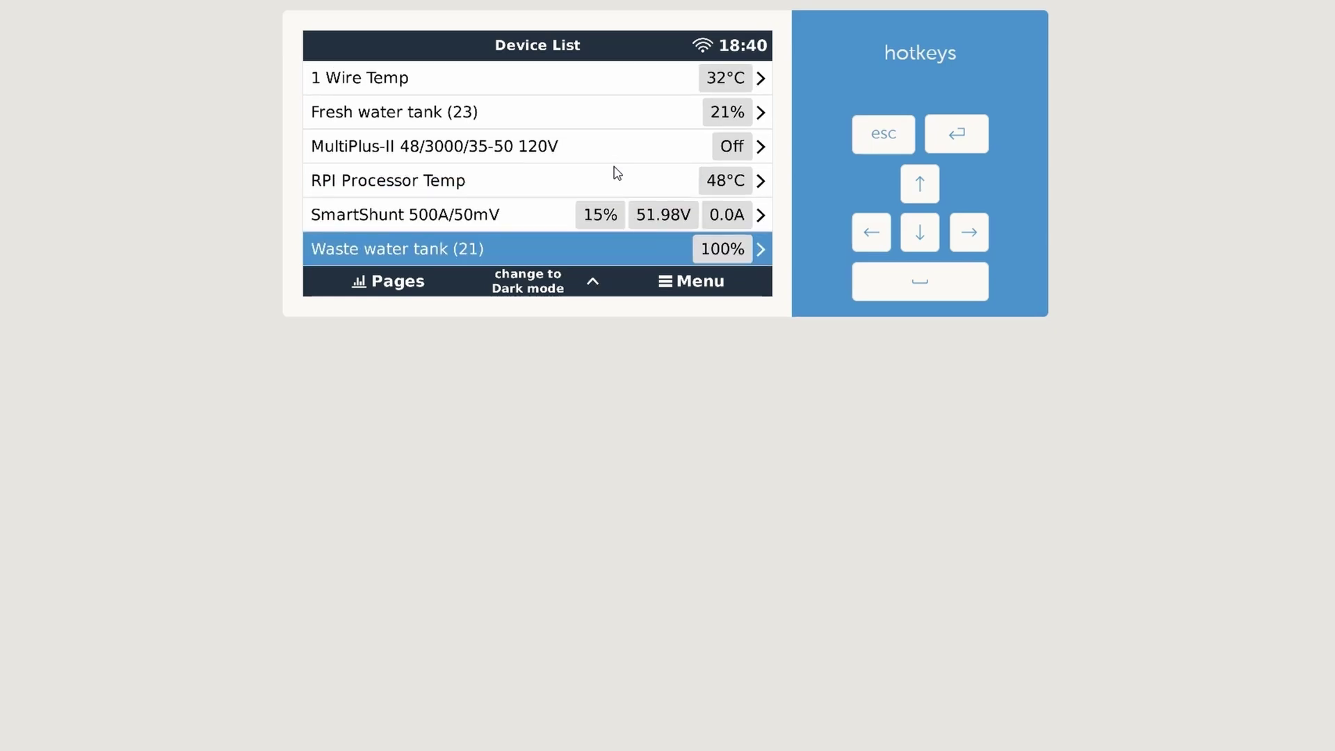
pyautogui.press('Down')
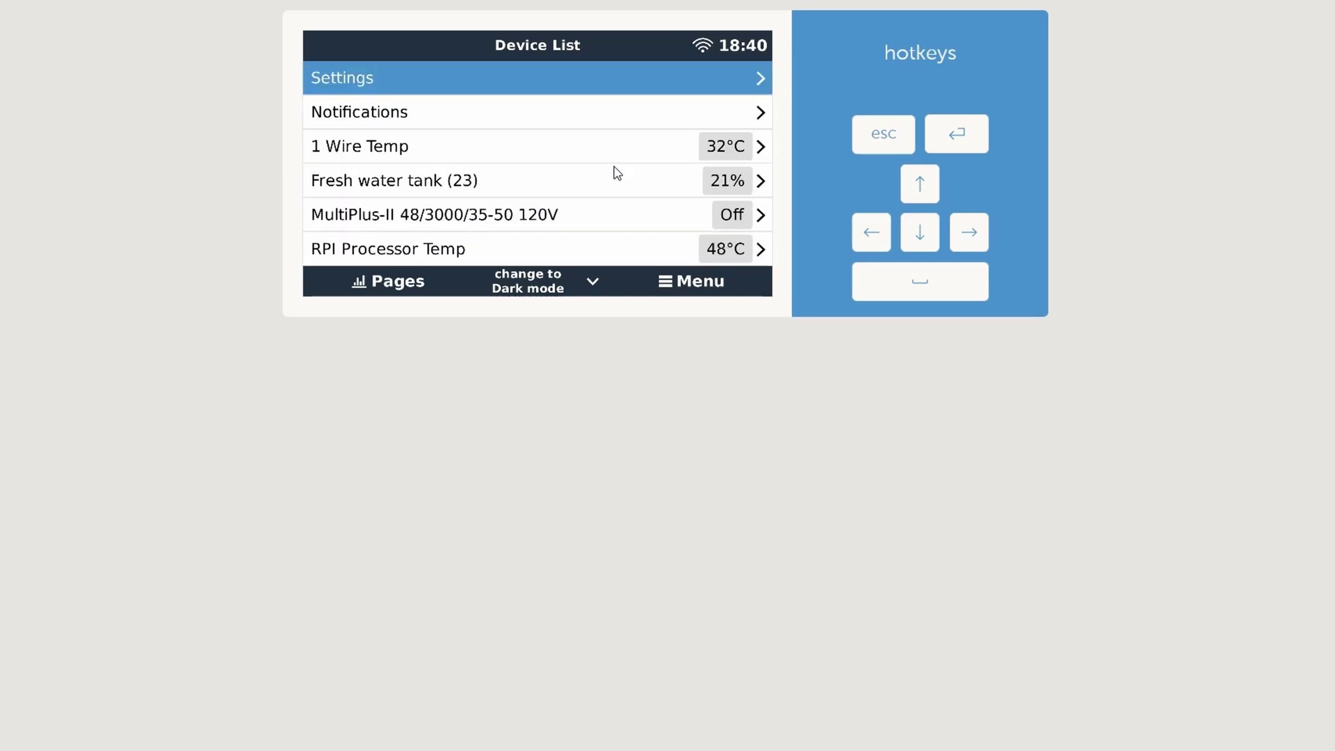
# - Go to Settings > Firmware > Online updates, showing v3.41 with v3.42 available
pyautogui.press('Return')
pyautogui.press('Down')
pyautogui.press('Return')
pyautogui.press('Down')
pyautogui.press('Down')
pyautogui.press('Return')
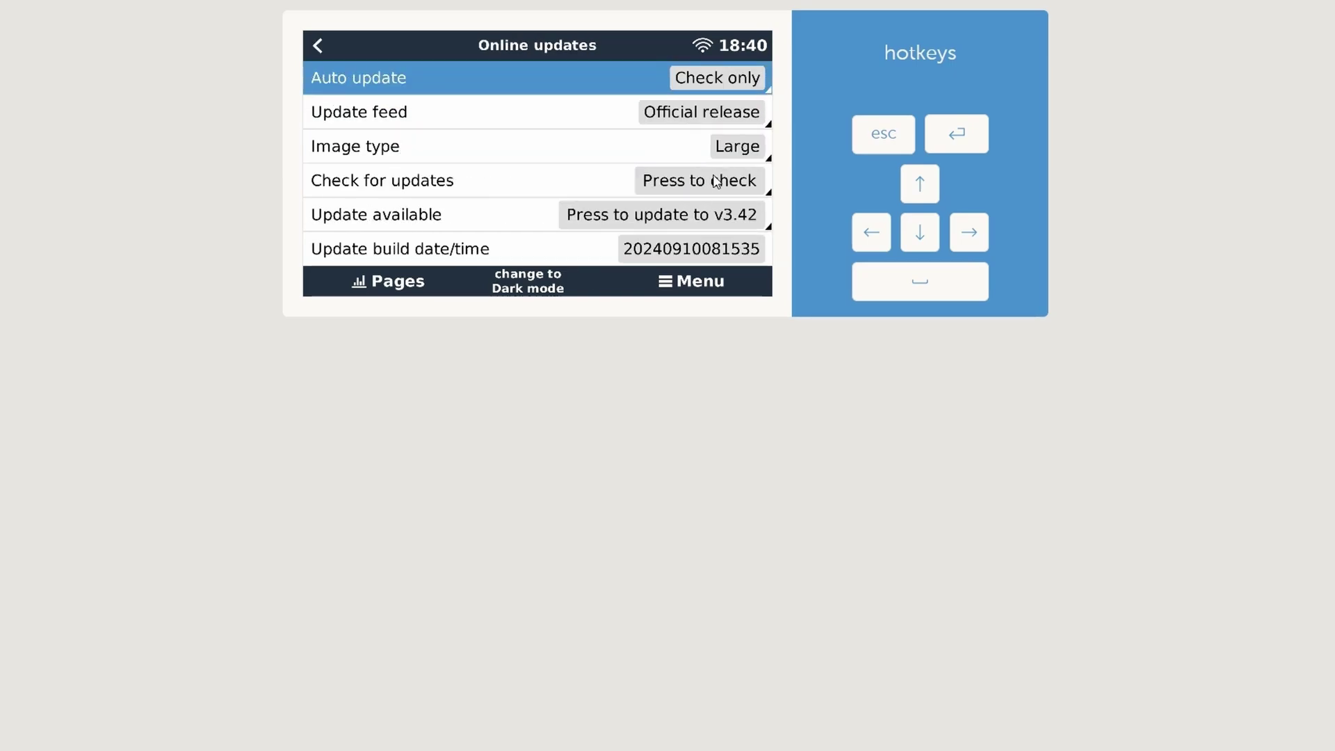
# - Run the online update check, which offers firmware v3.42
pyautogui.click(693, 182)
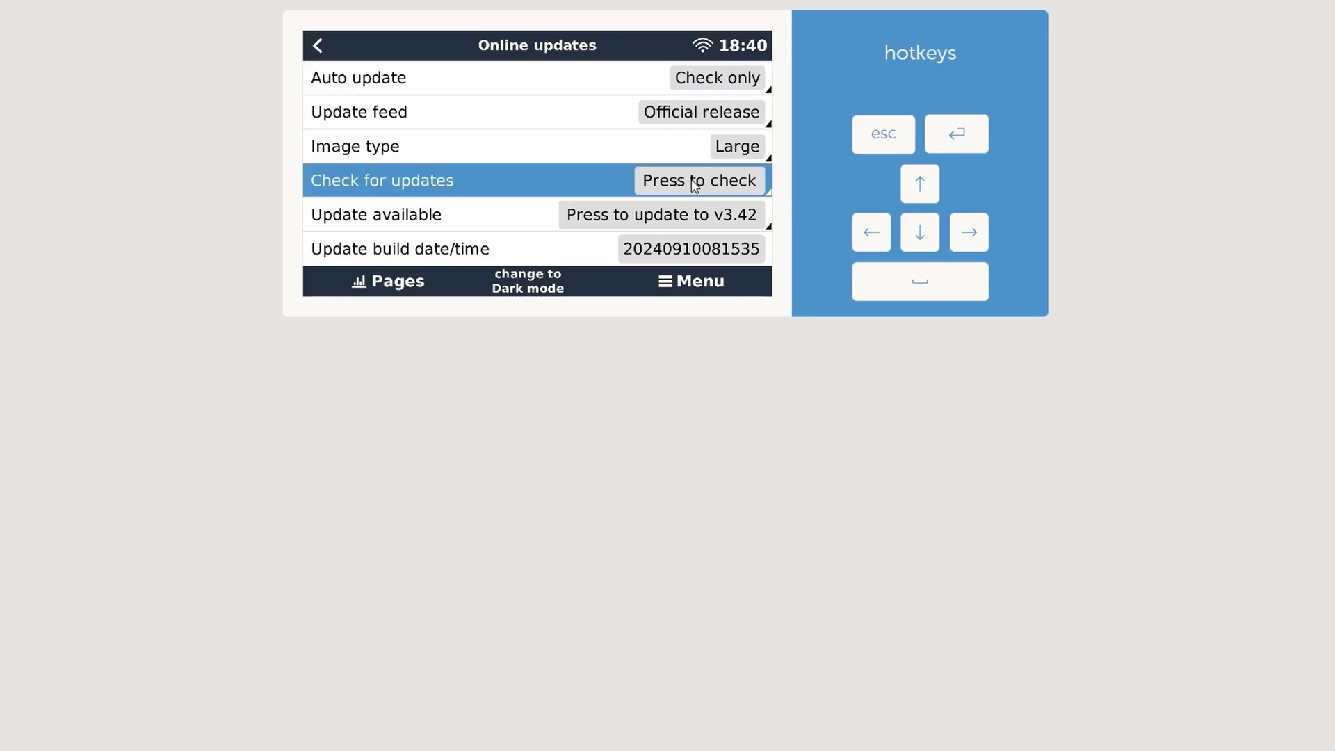
pyautogui.click(692, 181)
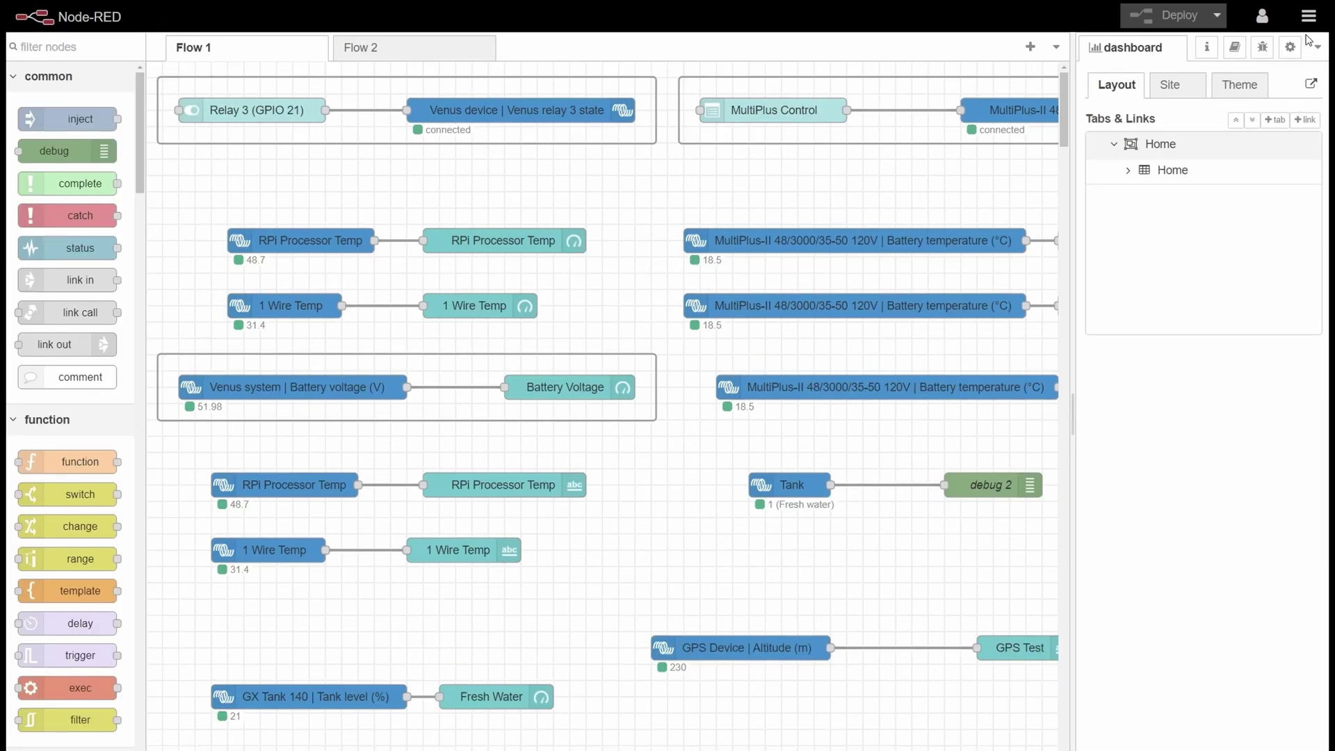
pyautogui.click(1308, 18)
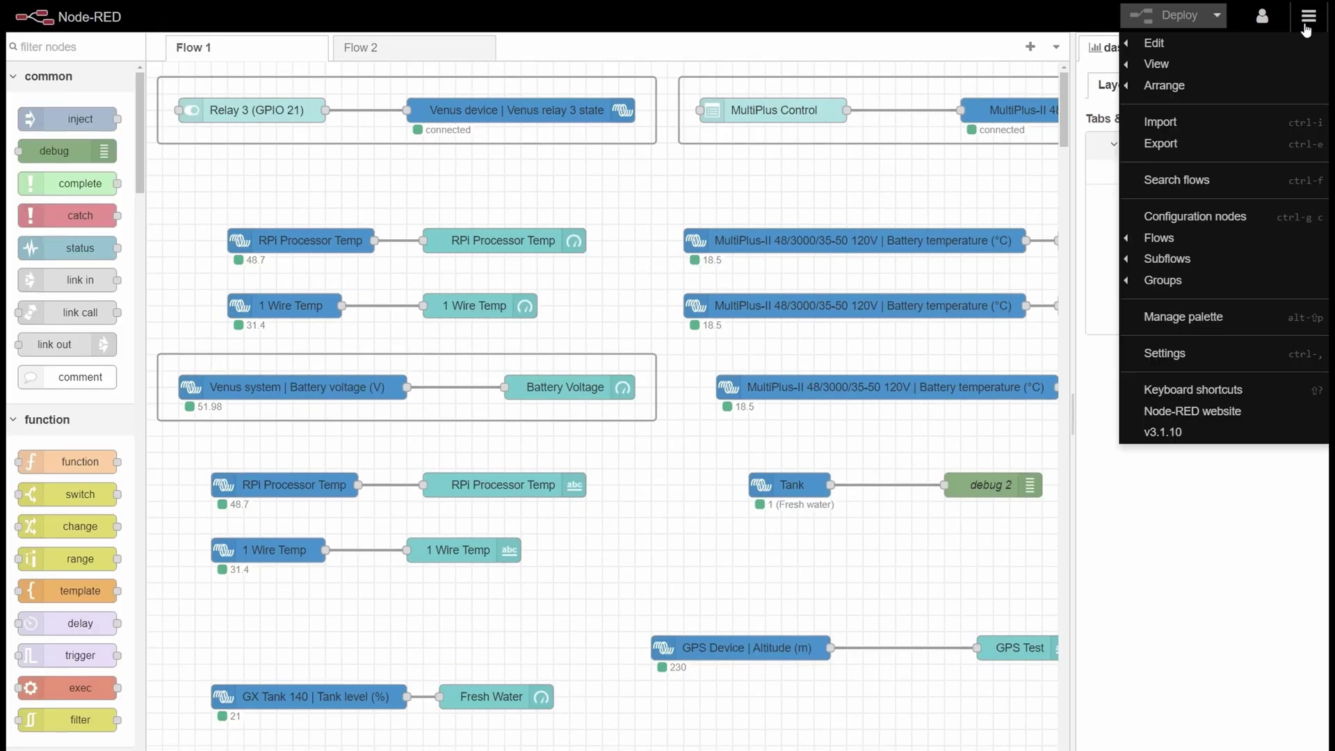
pyautogui.click(1159, 141)
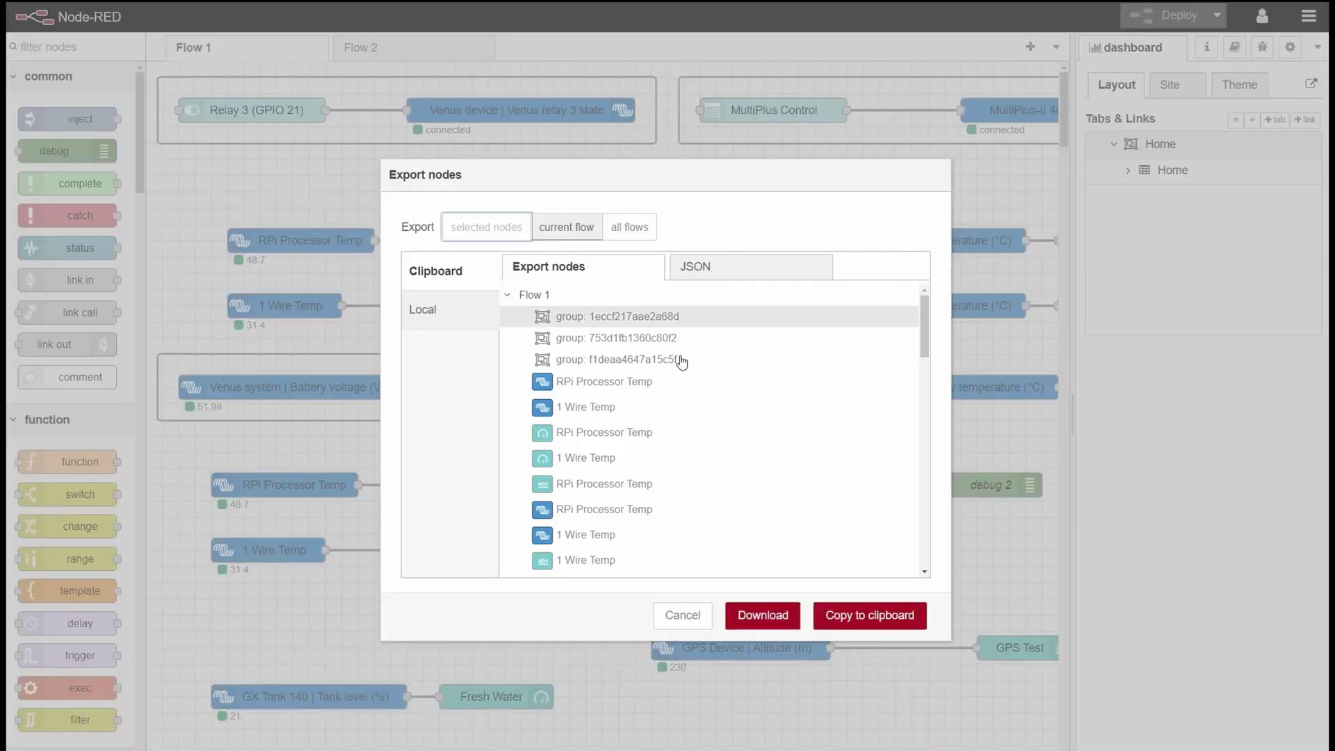
pyautogui.click(505, 299)
pyautogui.click(509, 297)
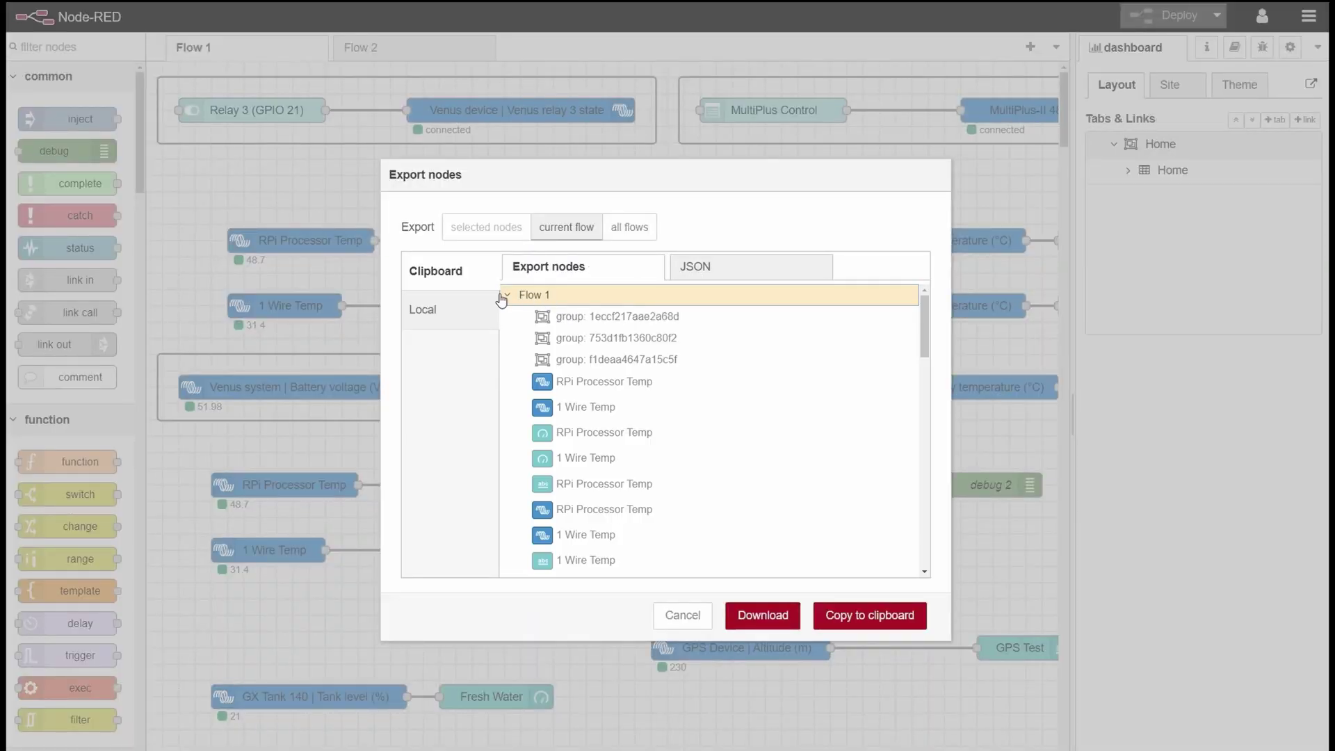
pyautogui.click(509, 298)
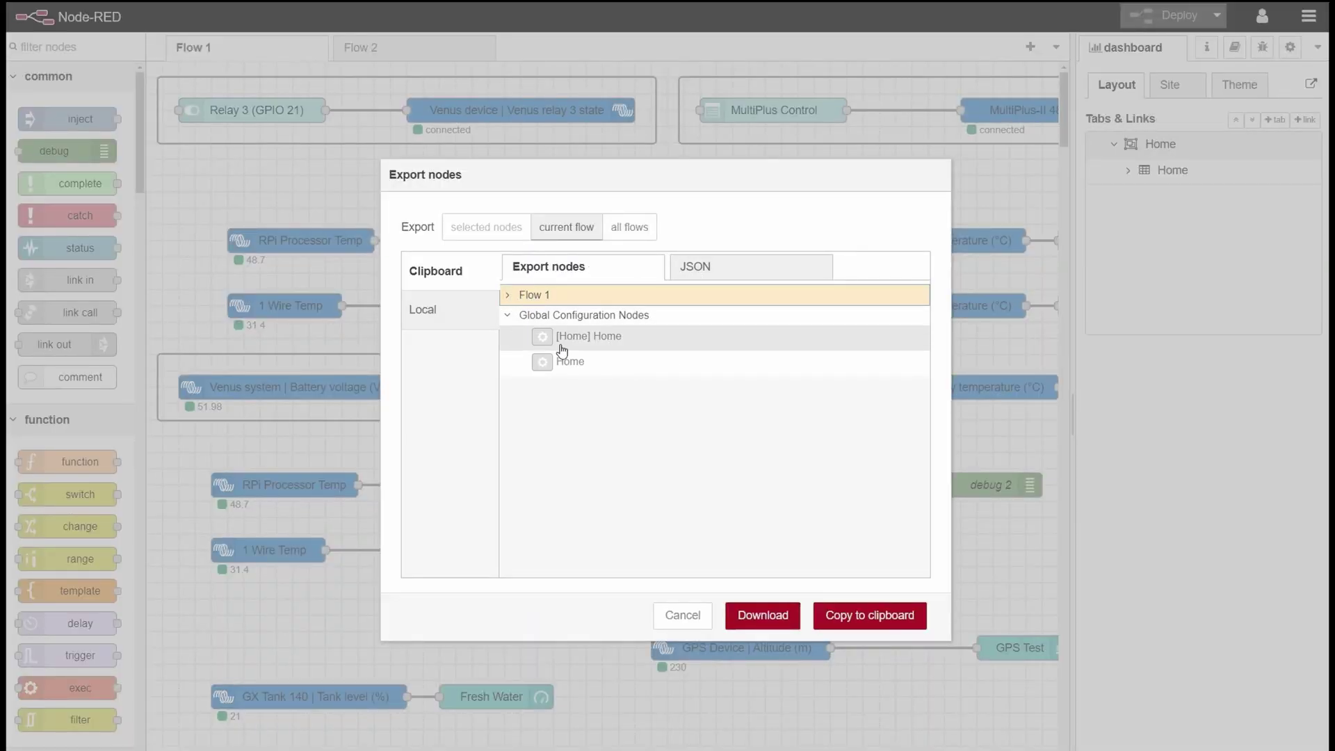
pyautogui.click(764, 616)
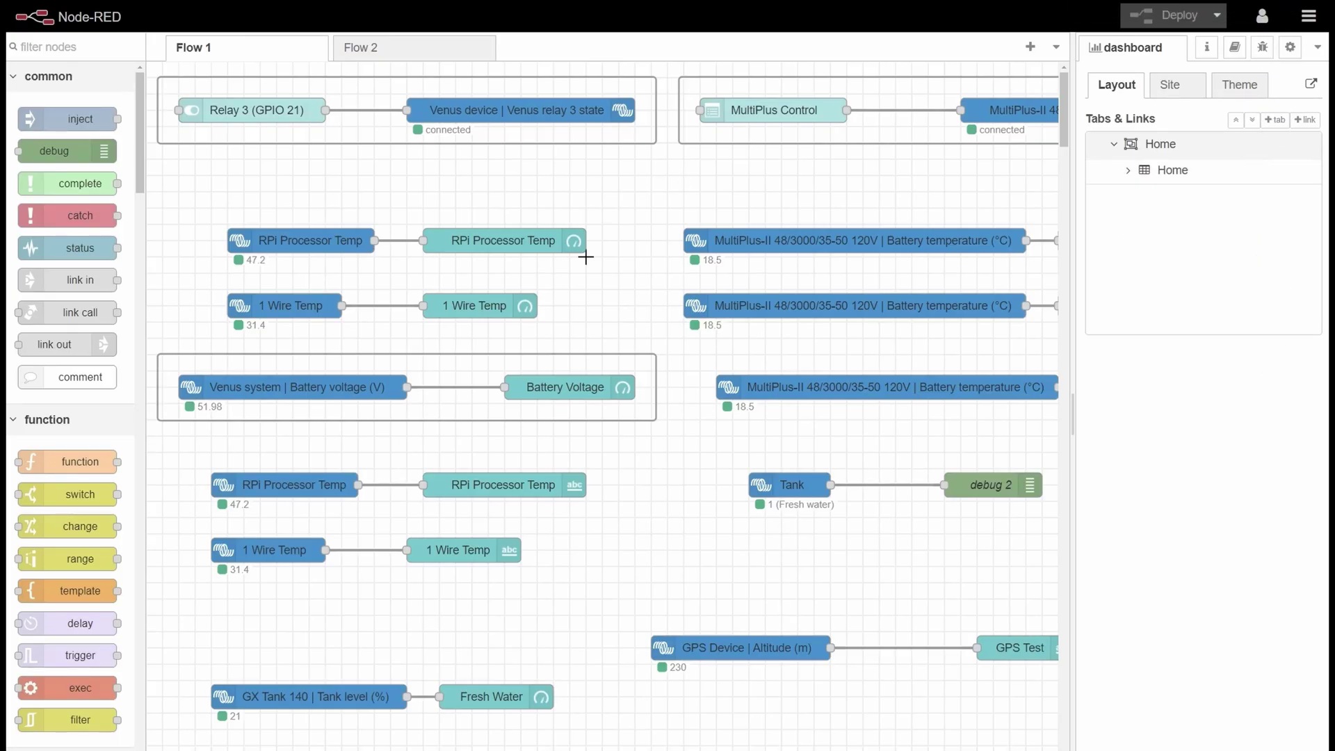
pyautogui.click(367, 52)
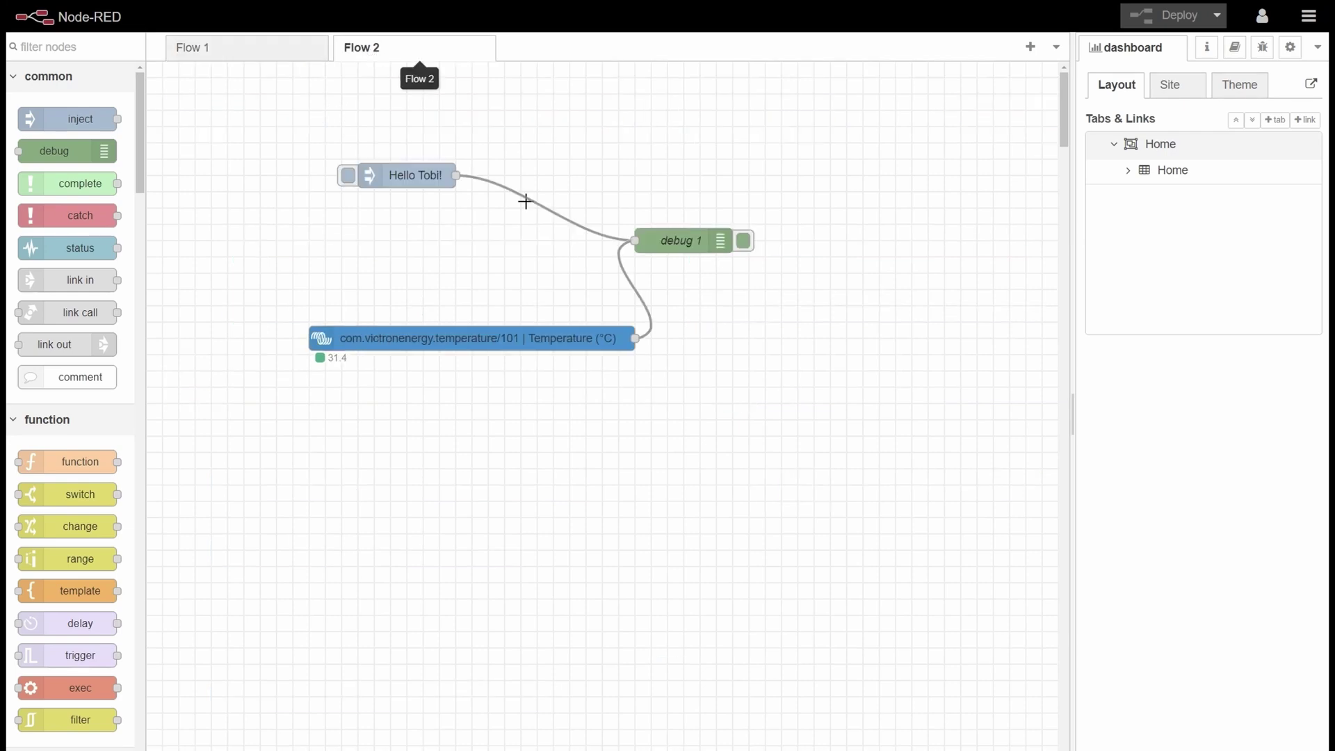
pyautogui.click(272, 56)
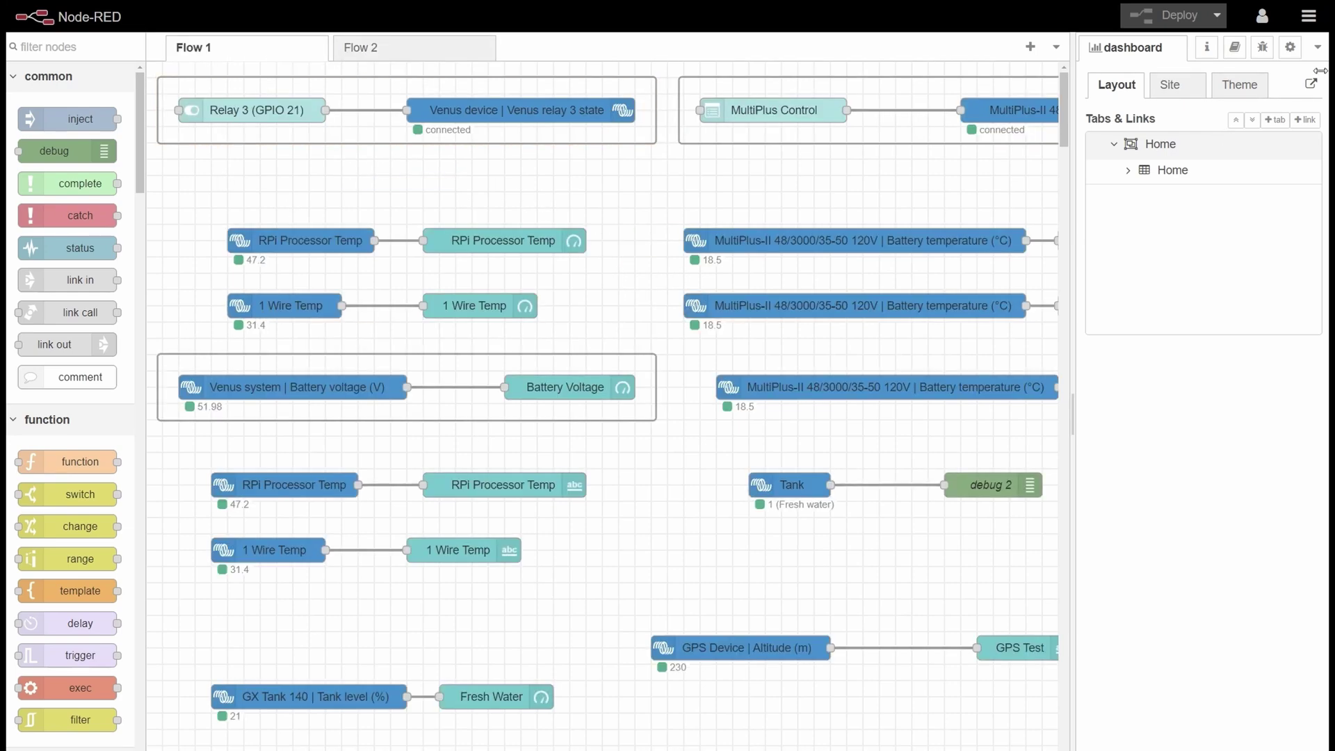
pyautogui.click(1309, 15)
pyautogui.click(1167, 141)
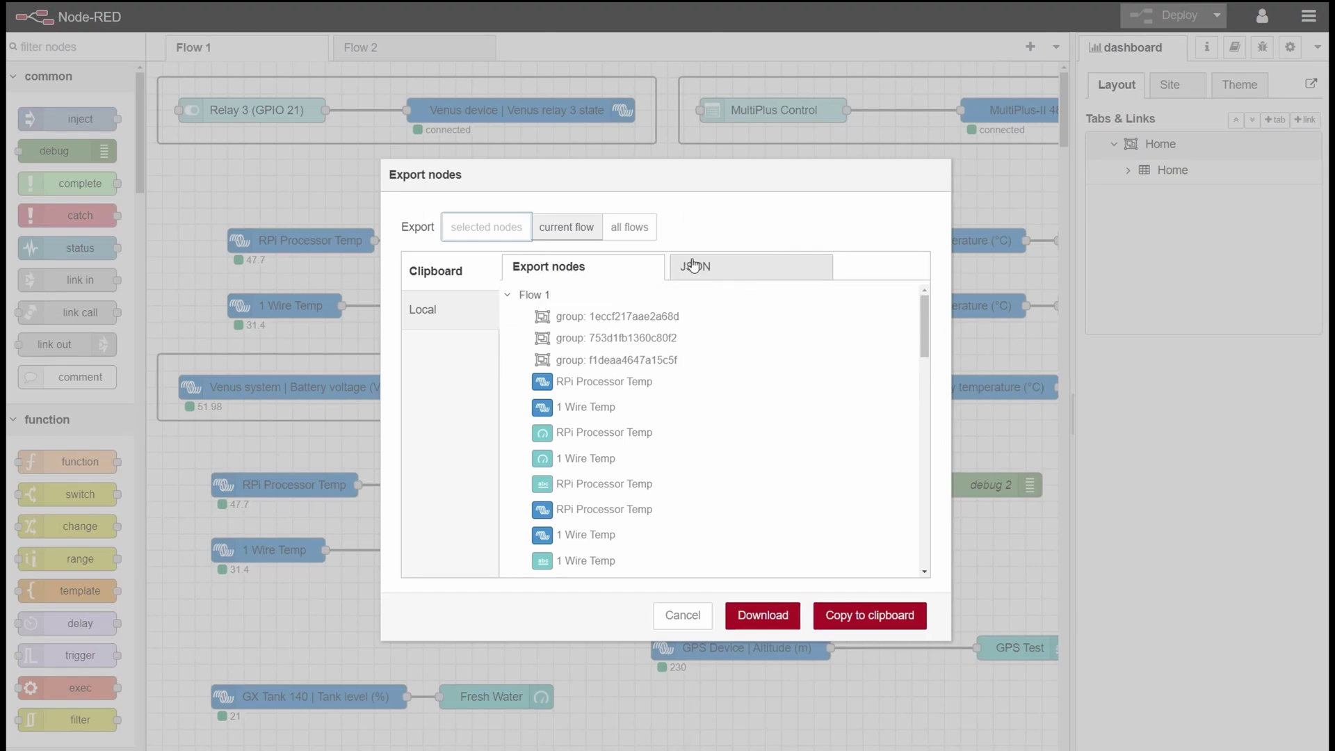
pyautogui.click(644, 231)
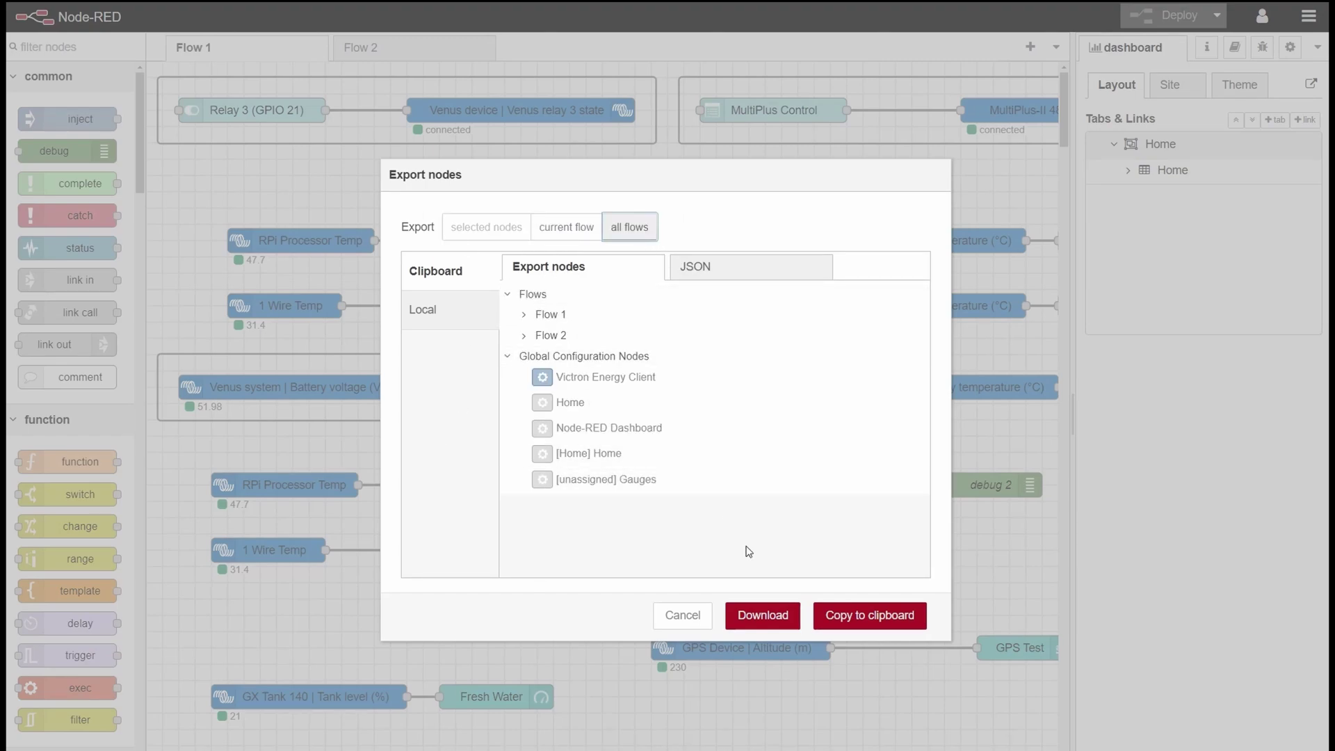
pyautogui.click(765, 615)
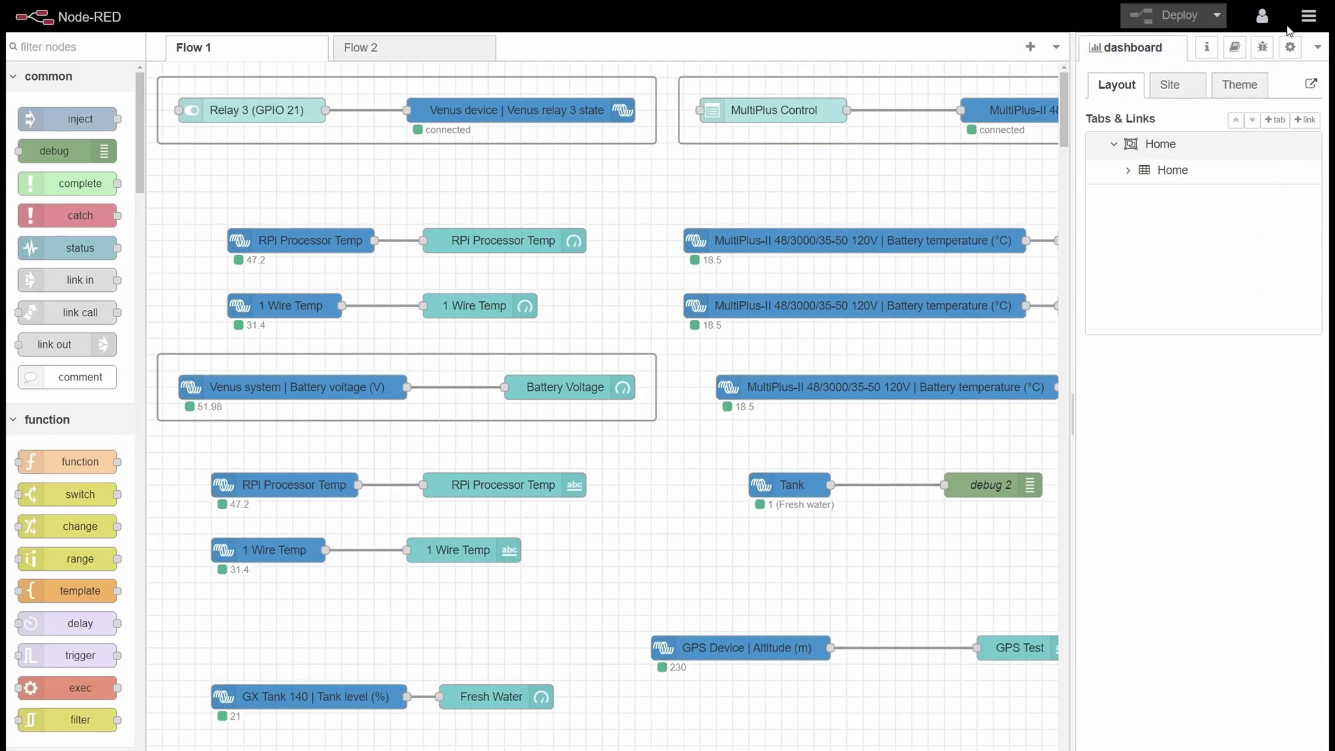
pyautogui.click(1308, 15)
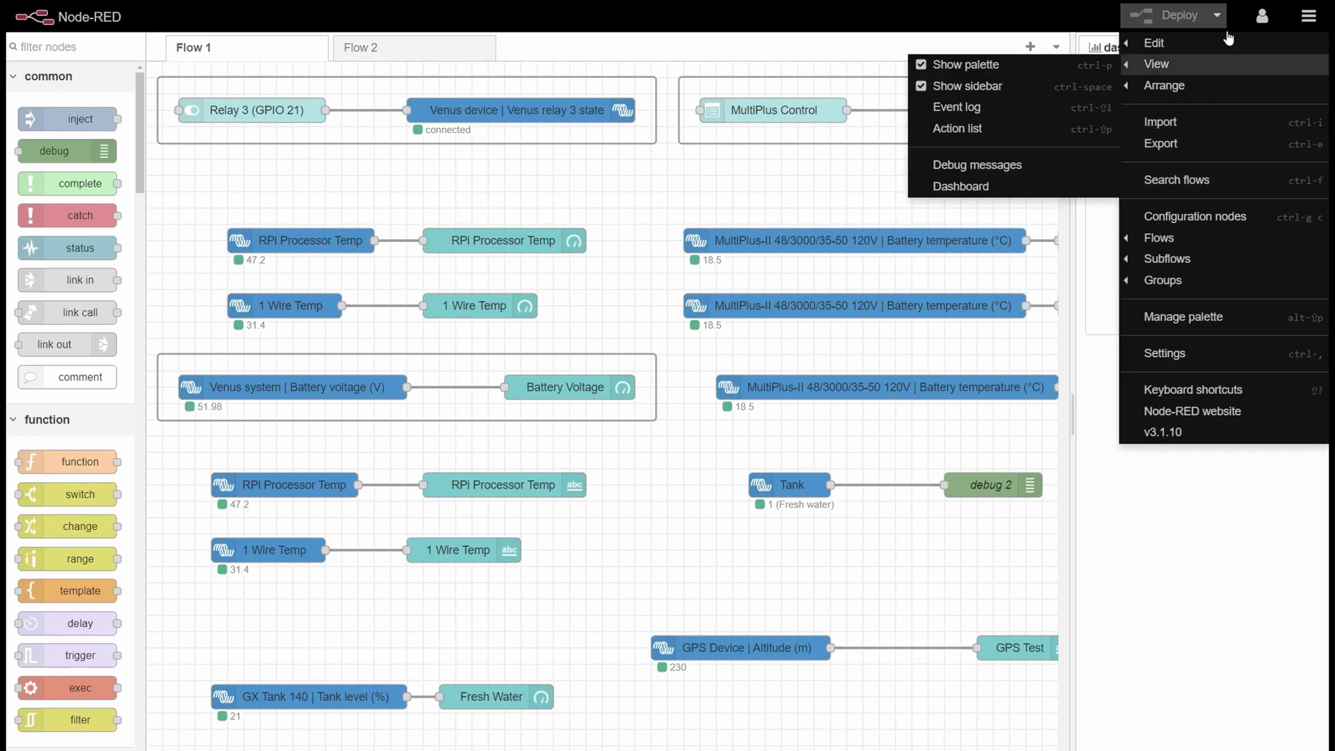
pyautogui.click(1308, 15)
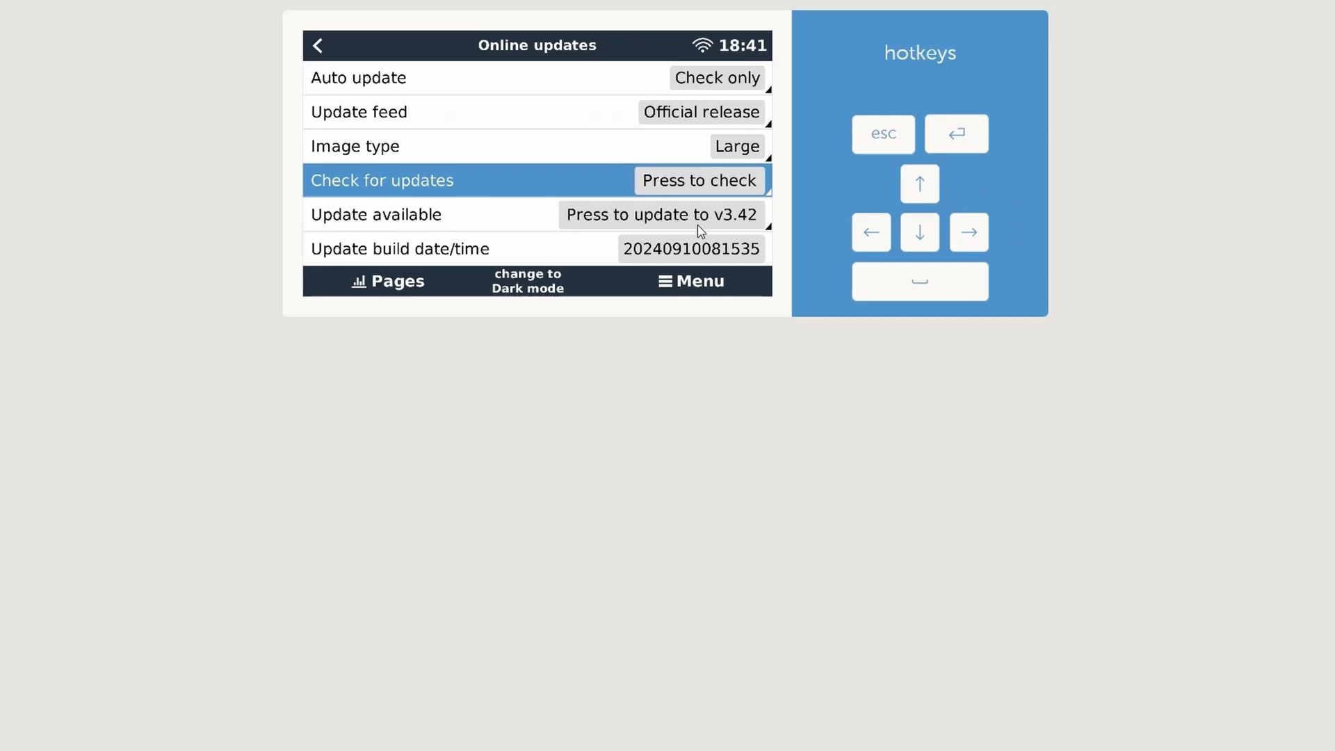
# - Start installing the v3.42 firmware update
pyautogui.click(596, 220)
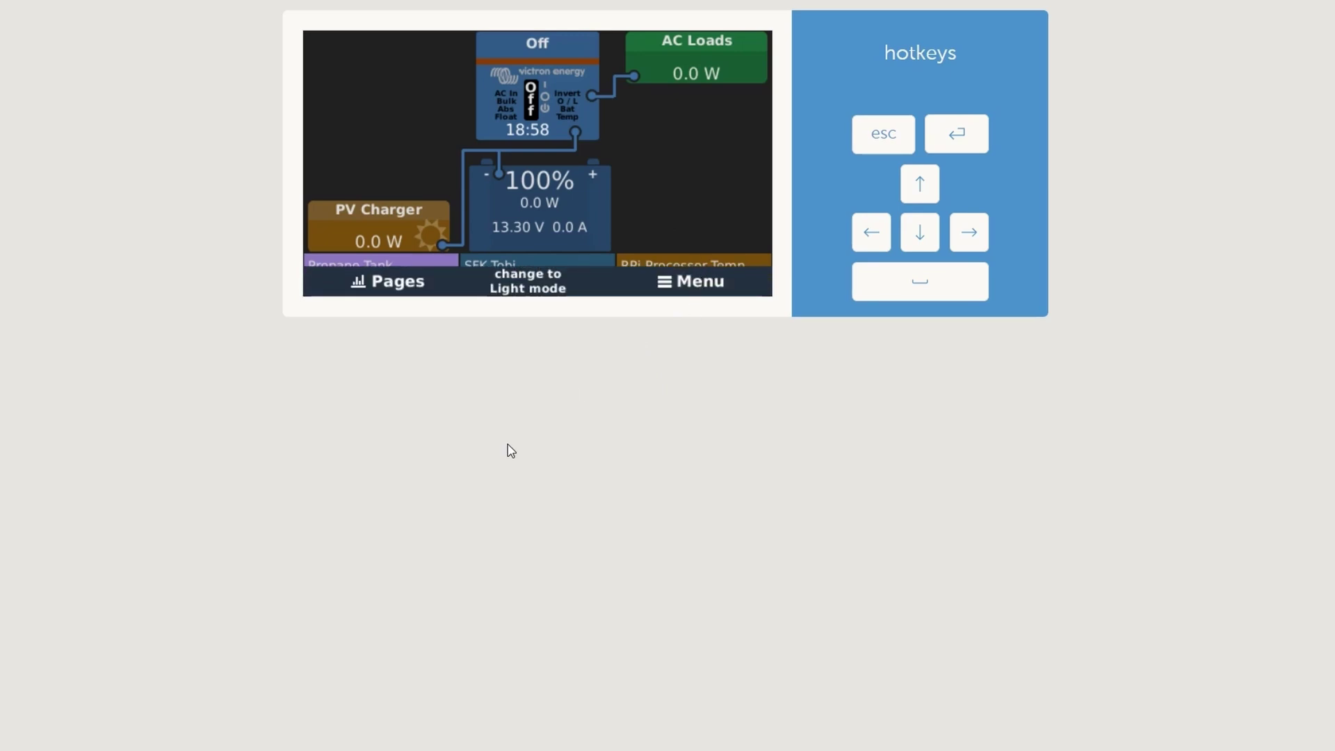
# - View the Phoenix inverter's switch mode options in the Device List without changing them
pyautogui.press('space')
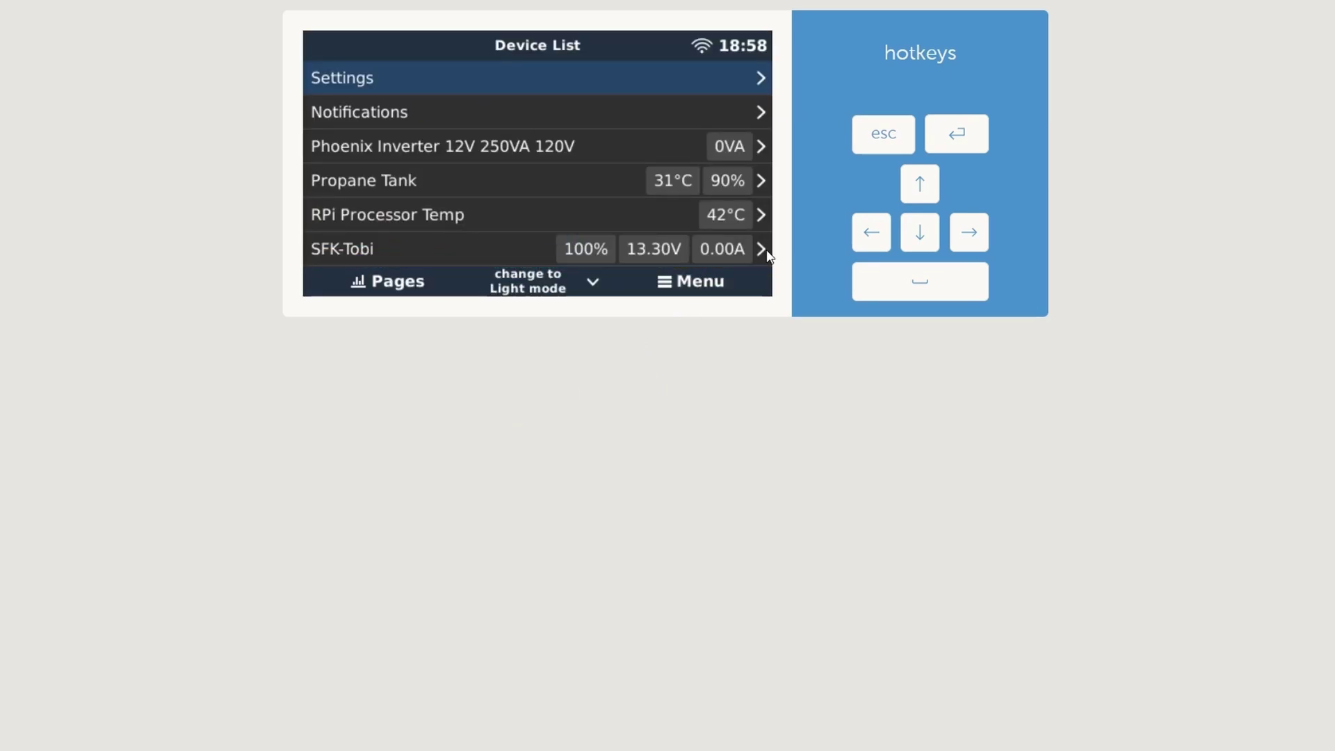
pyautogui.press('Down')
pyautogui.press('Down')
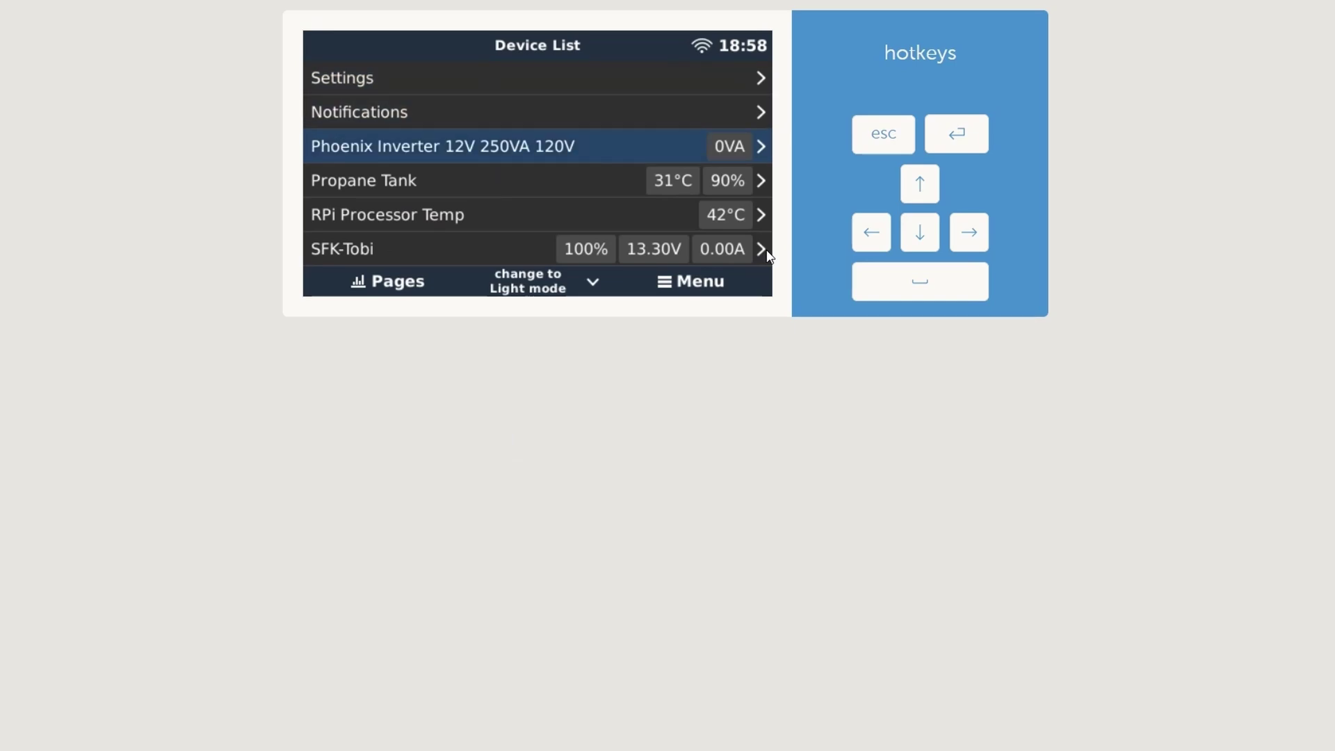
pyautogui.press('Return')
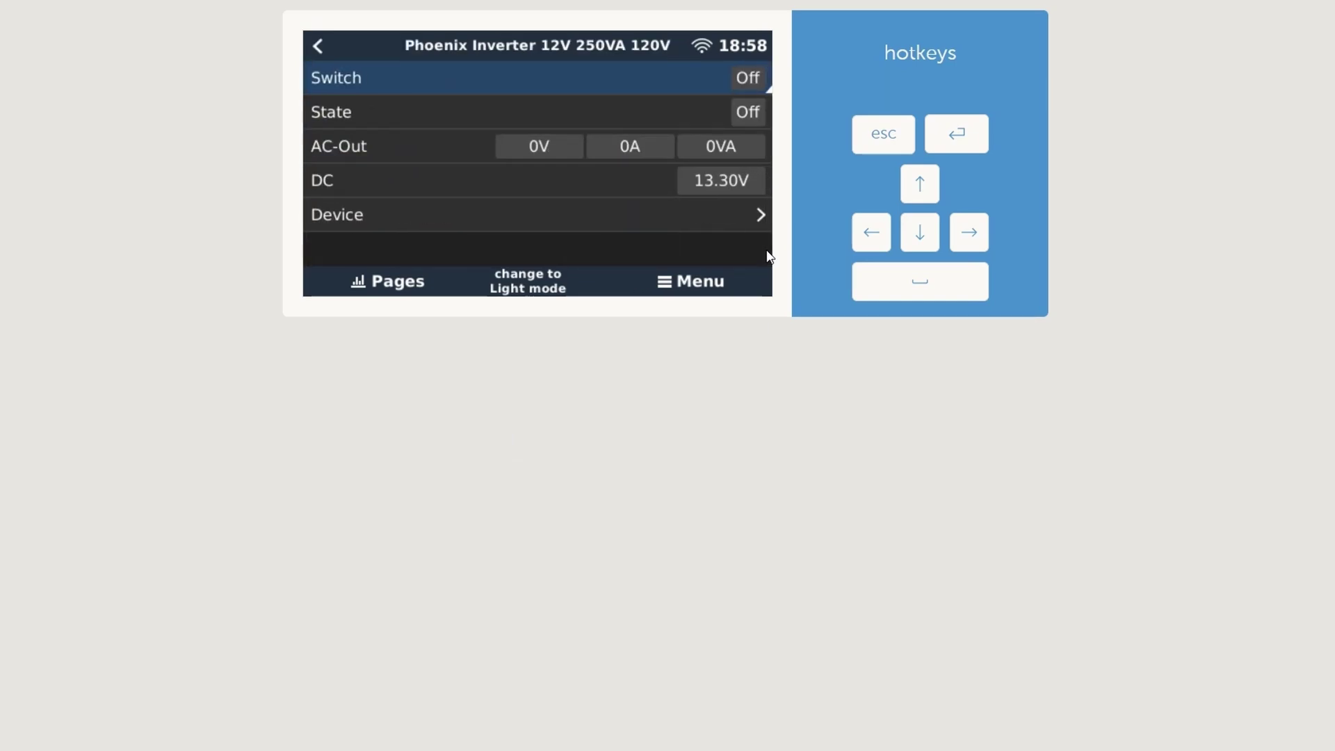
pyautogui.press('Return')
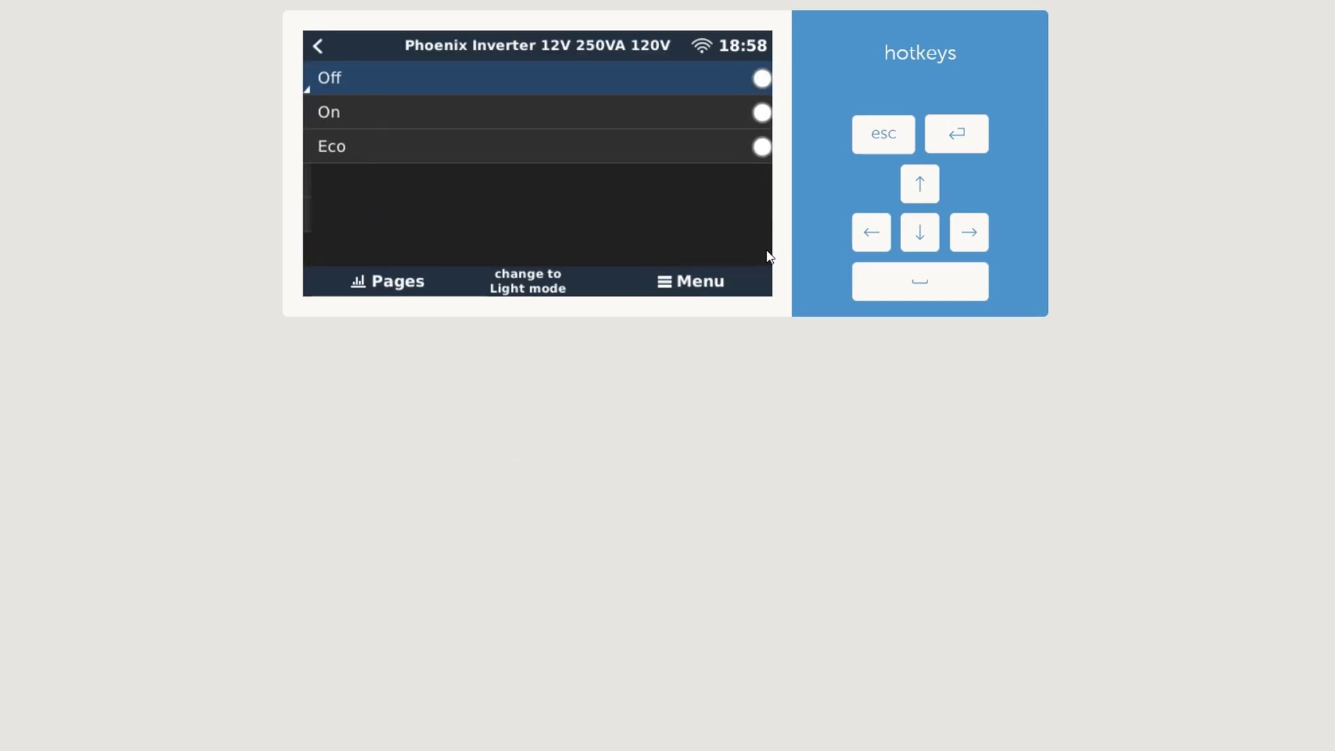
pyautogui.press('Escape')
pyautogui.press('Escape')
# - Browse the devices: RPi Processor Temp, SFK-Tobi, SmartShunt and SmartSolar charger
pyautogui.press('Down')
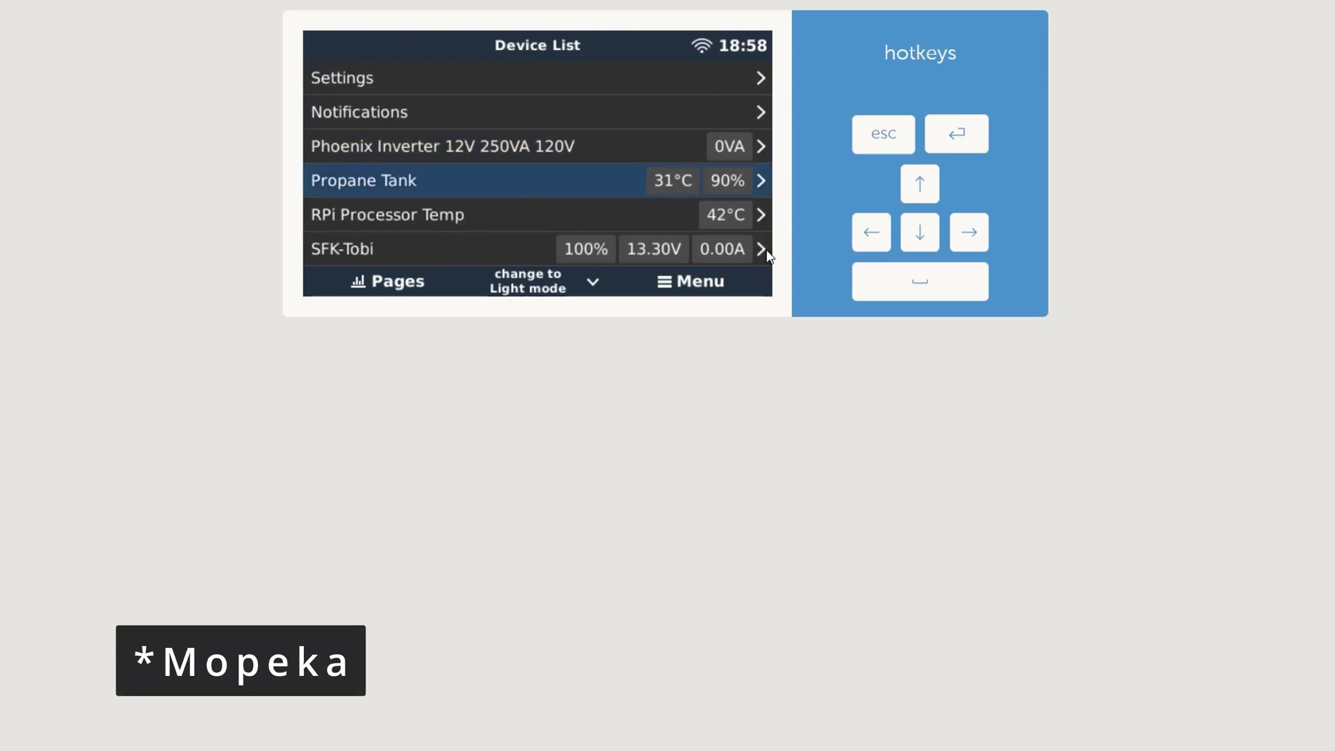
pyautogui.press('Down')
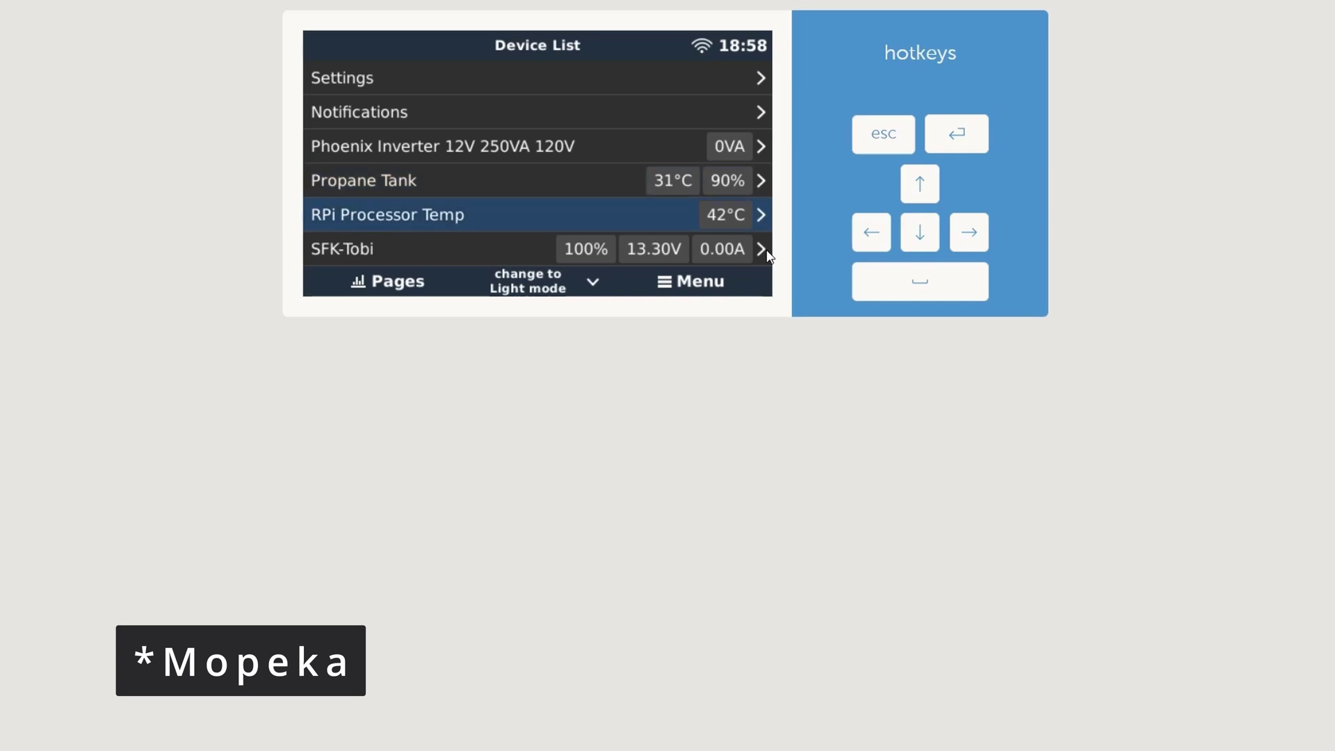
pyautogui.press('Down')
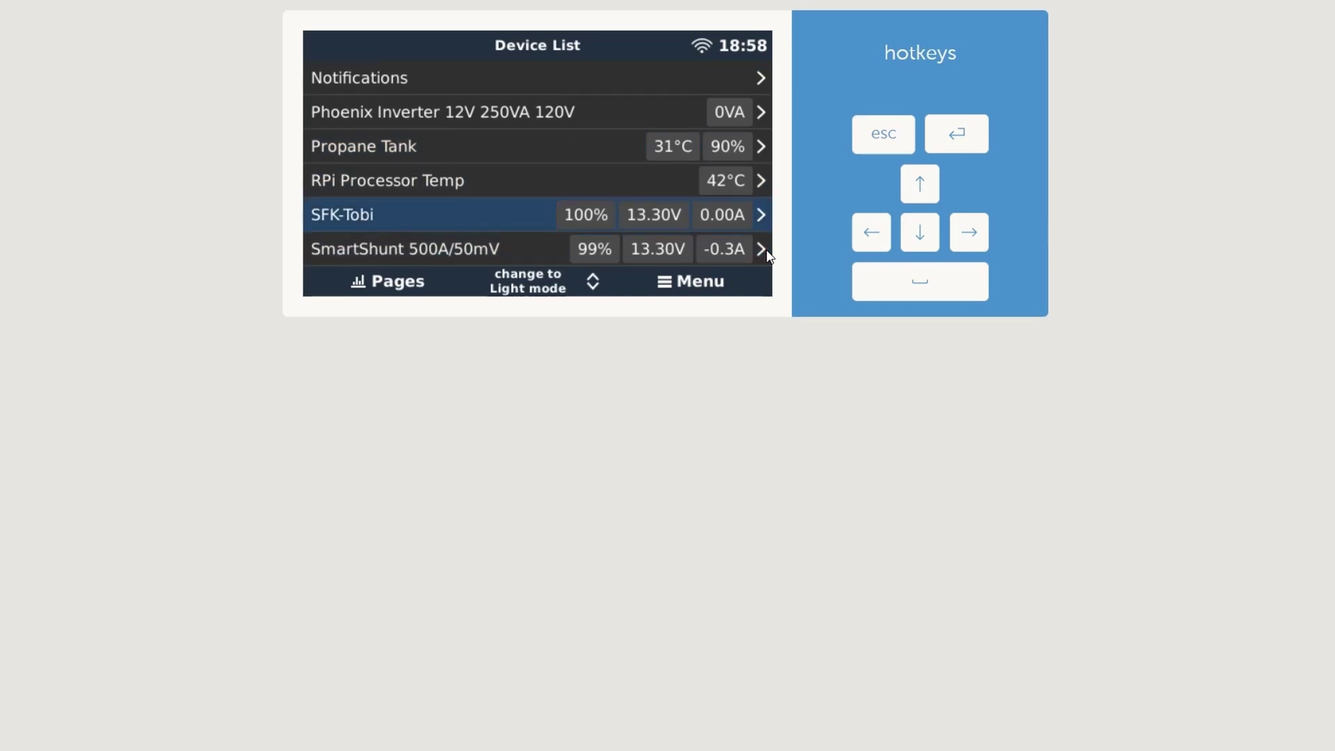
pyautogui.press('Down')
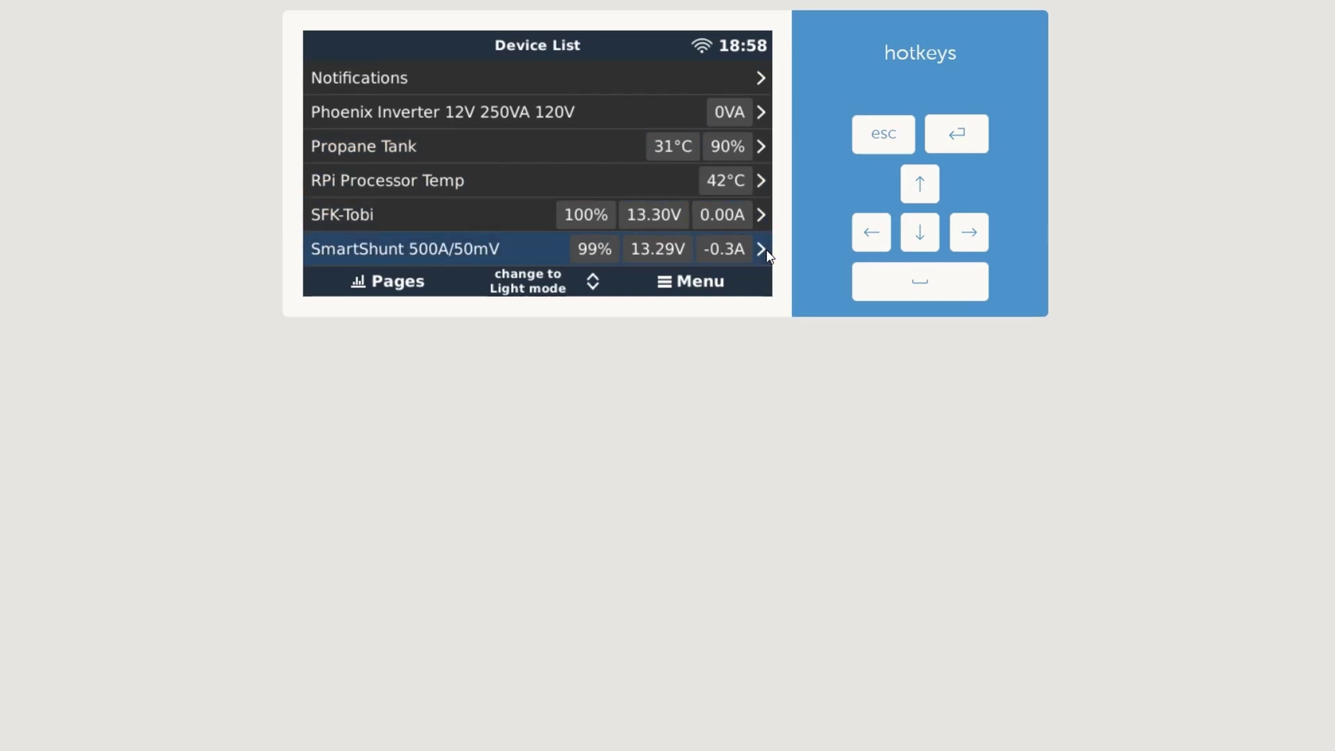
pyautogui.press('Up')
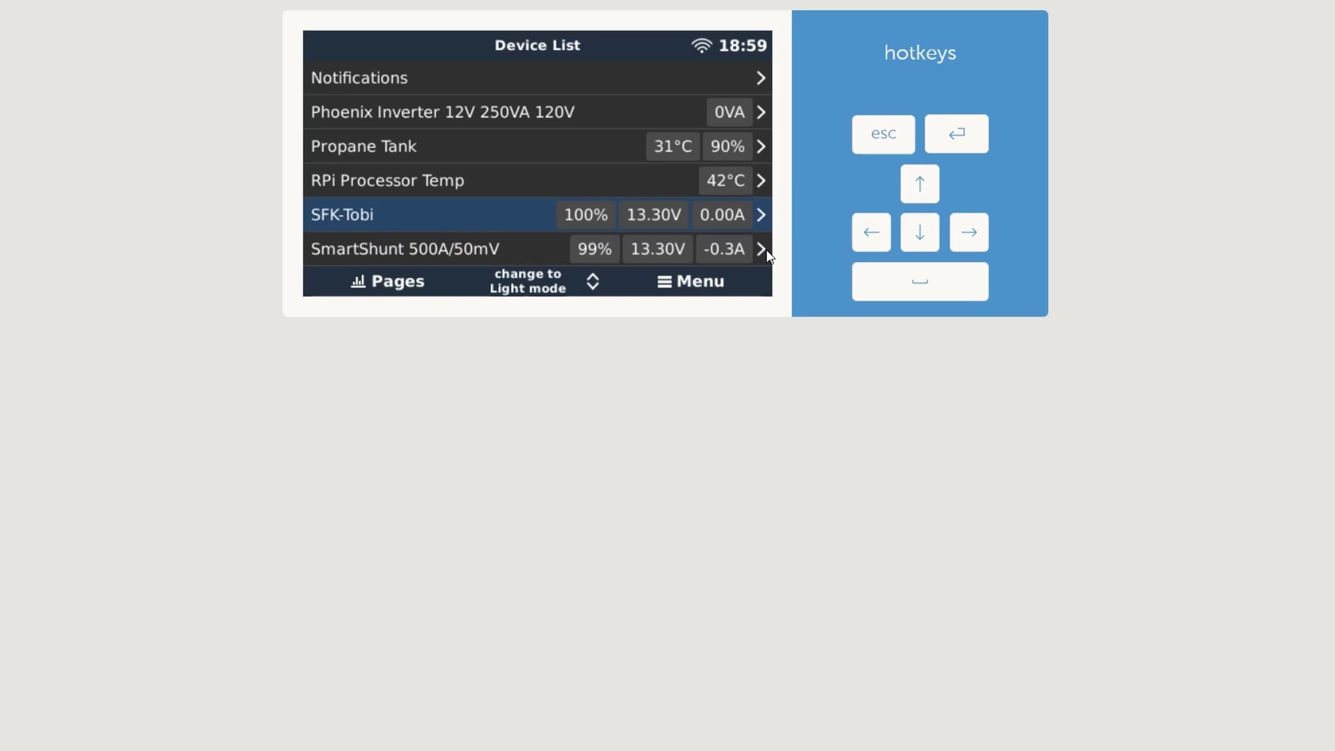
pyautogui.press('Down')
pyautogui.press('Up')
pyautogui.press('Down')
pyautogui.press('Down')
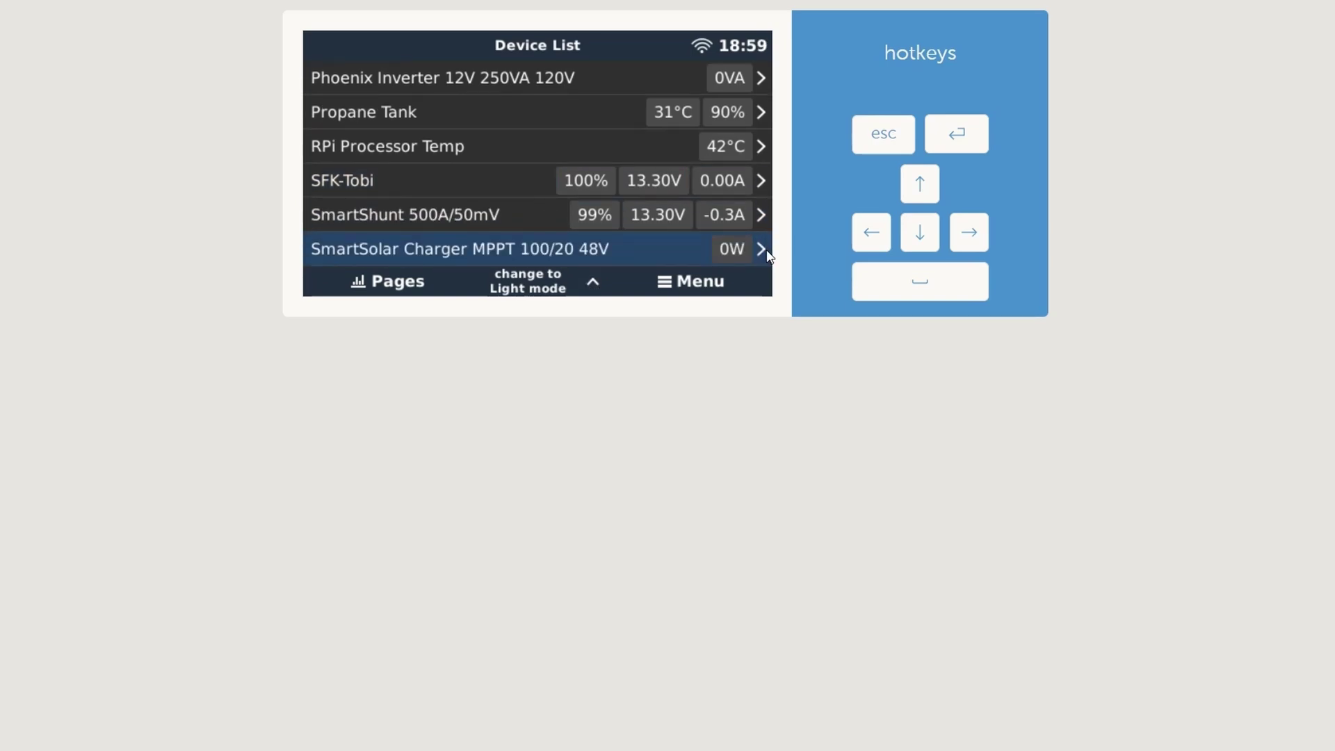
pyautogui.press('Up')
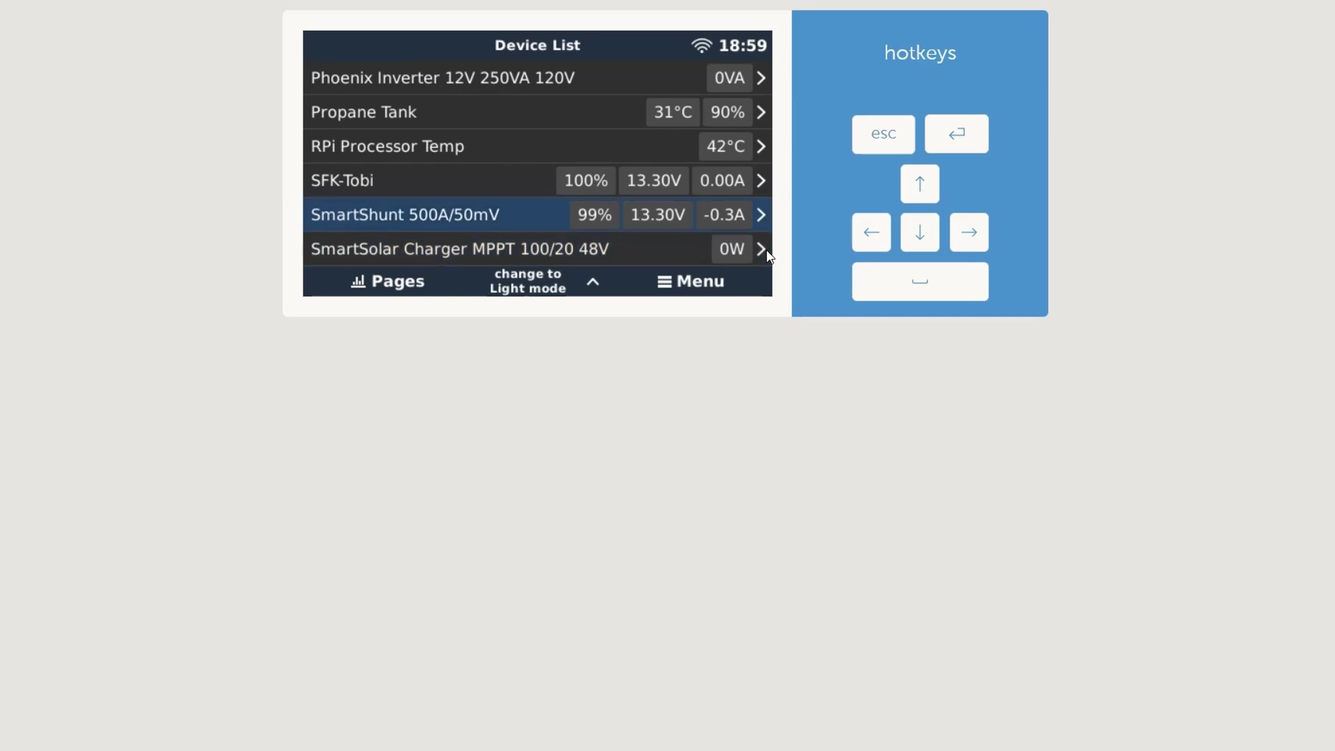
pyautogui.press('Down')
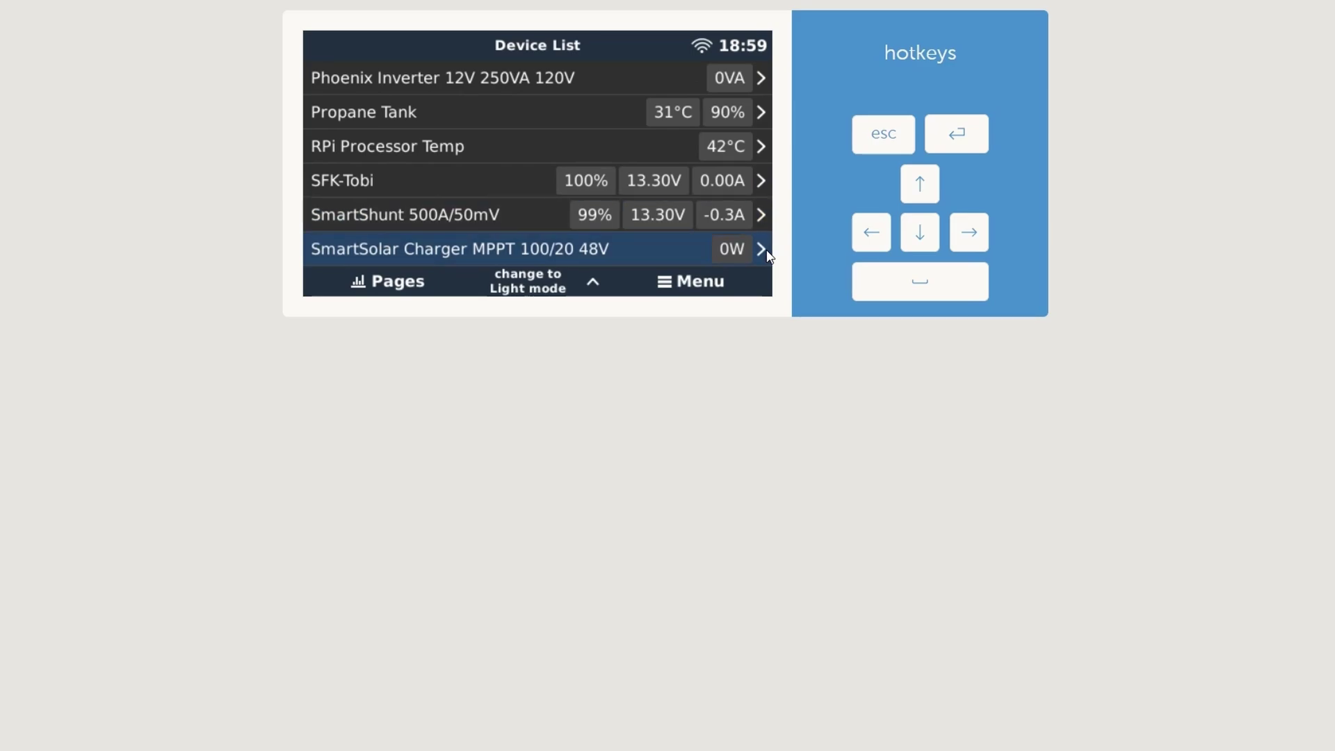
pyautogui.press('Up')
pyautogui.press('Up')
pyautogui.press('Up')
pyautogui.press('Up')
pyautogui.press('Up')
pyautogui.press('Up')
pyautogui.press('Up')
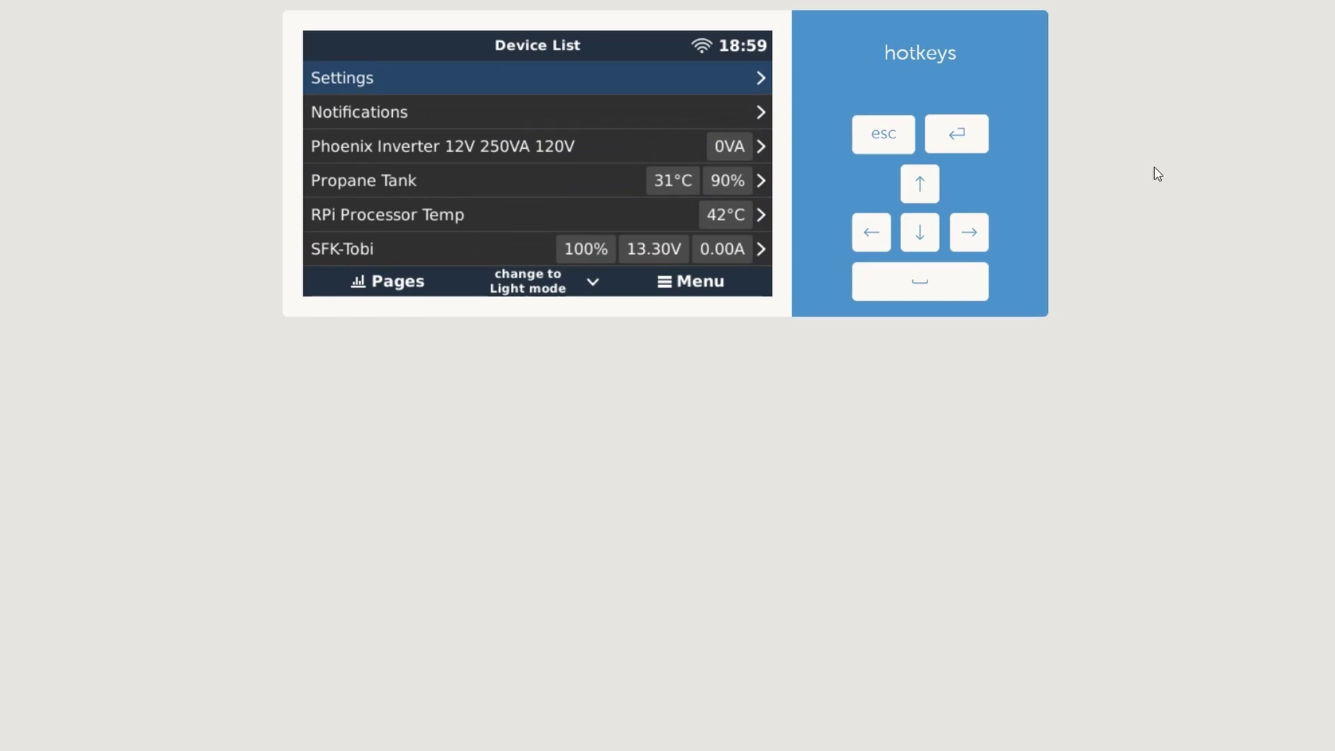
# - Go to Settings > Firmware > Online updates and check for new firmware
pyautogui.press('Return')
pyautogui.press('Down')
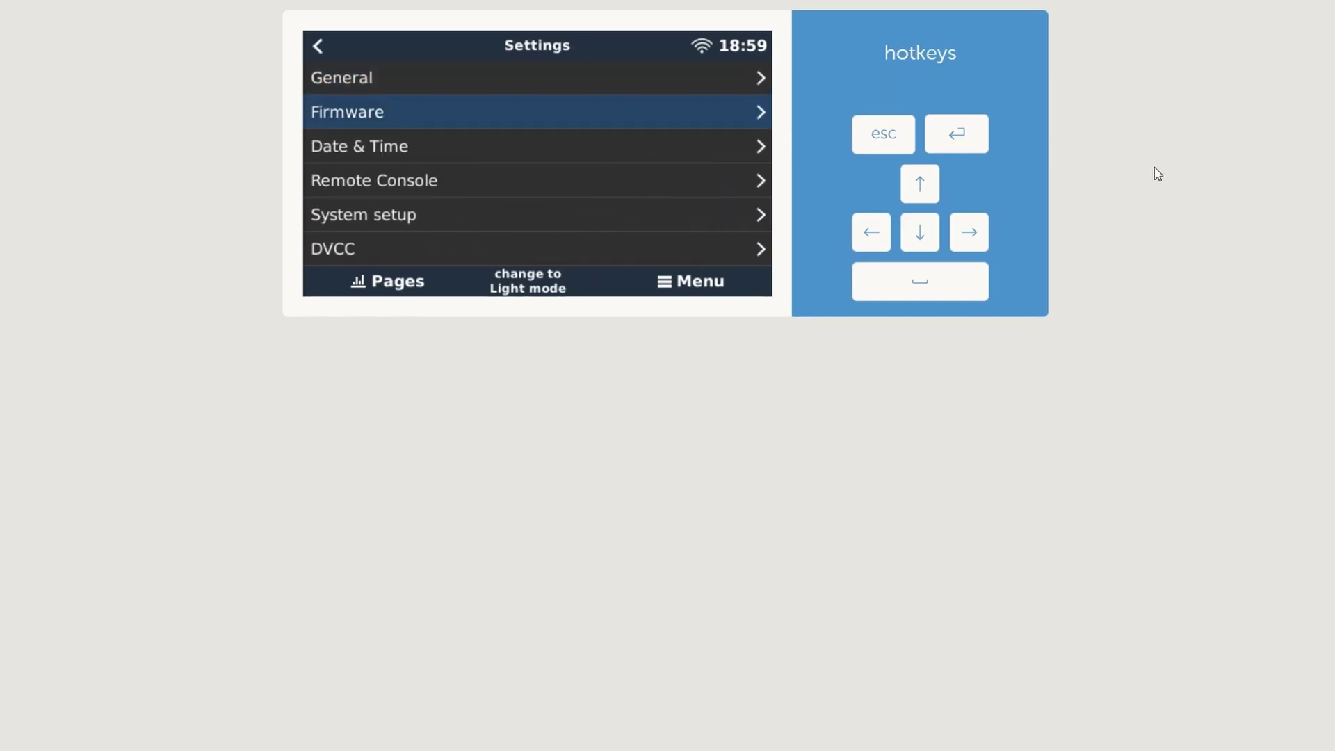
pyautogui.press('Return')
pyautogui.press('Down')
pyautogui.press('Down')
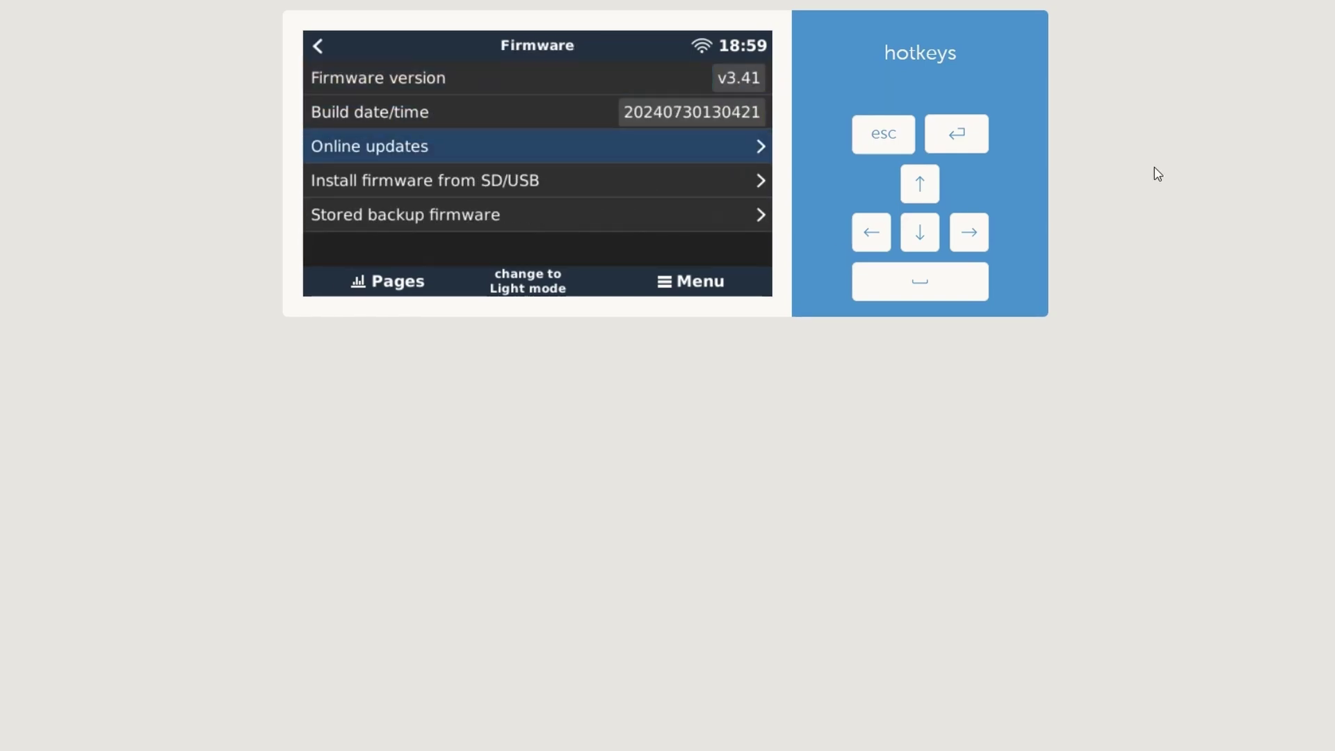
pyautogui.press('Return')
pyautogui.press('Down')
pyautogui.press('Down')
pyautogui.press('Down')
pyautogui.press('Return')
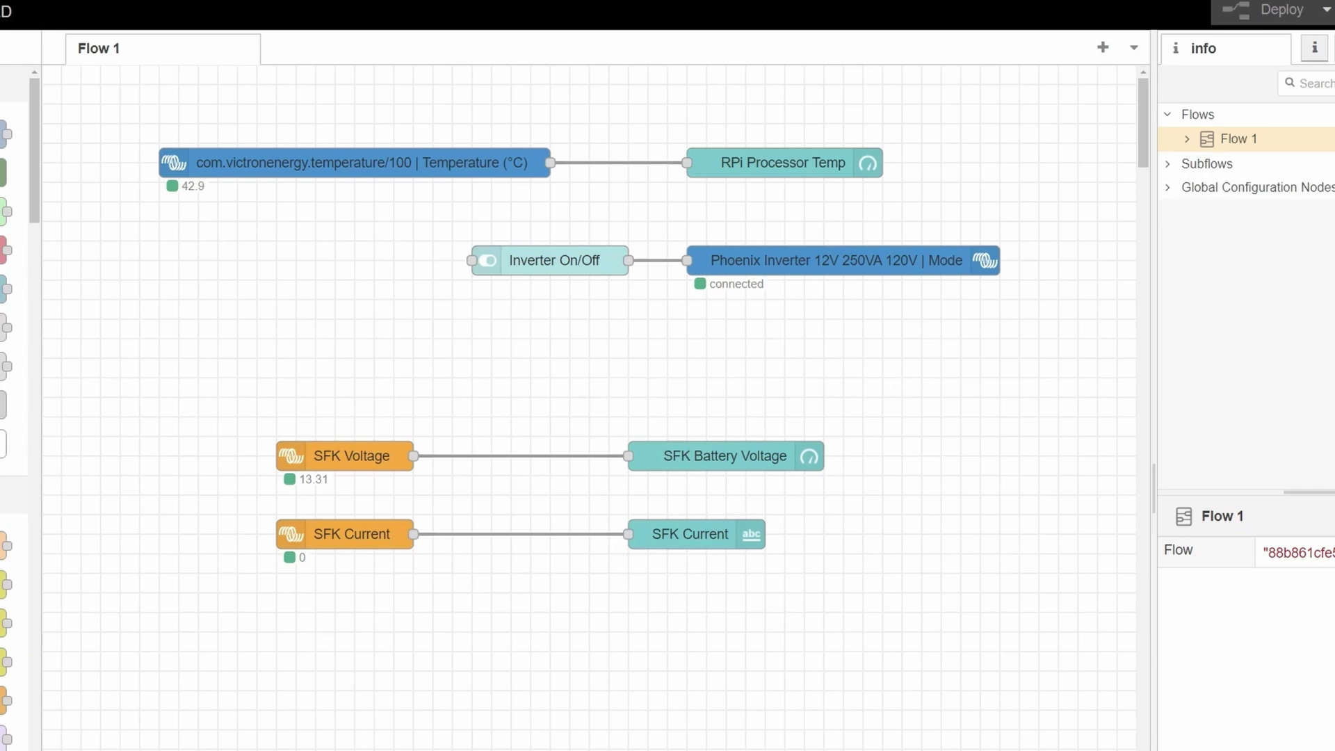
# - Export all Node-RED flows as a downloaded file, then install firmware v3.42 on the console
pyautogui.click(1329, 10)
pyautogui.click(1251, 161)
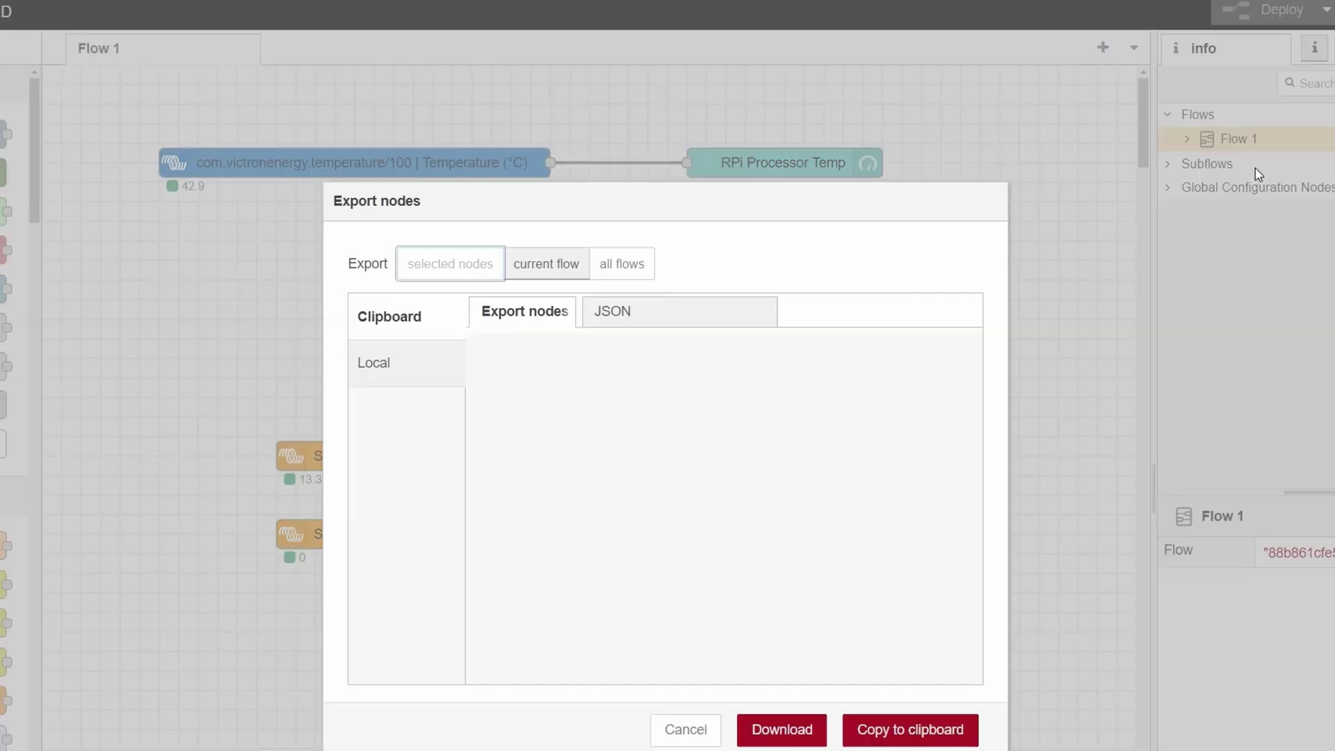
pyautogui.click(607, 271)
pyautogui.click(773, 729)
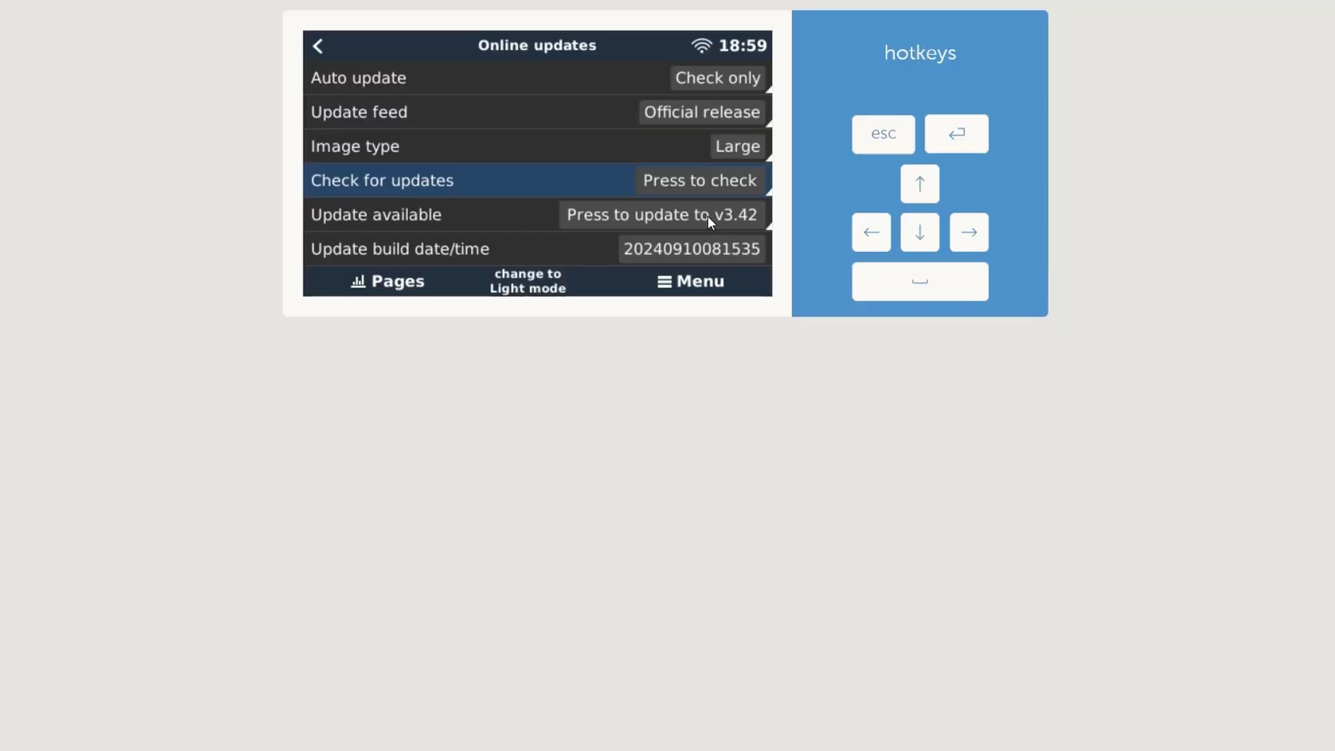
pyautogui.click(707, 215)
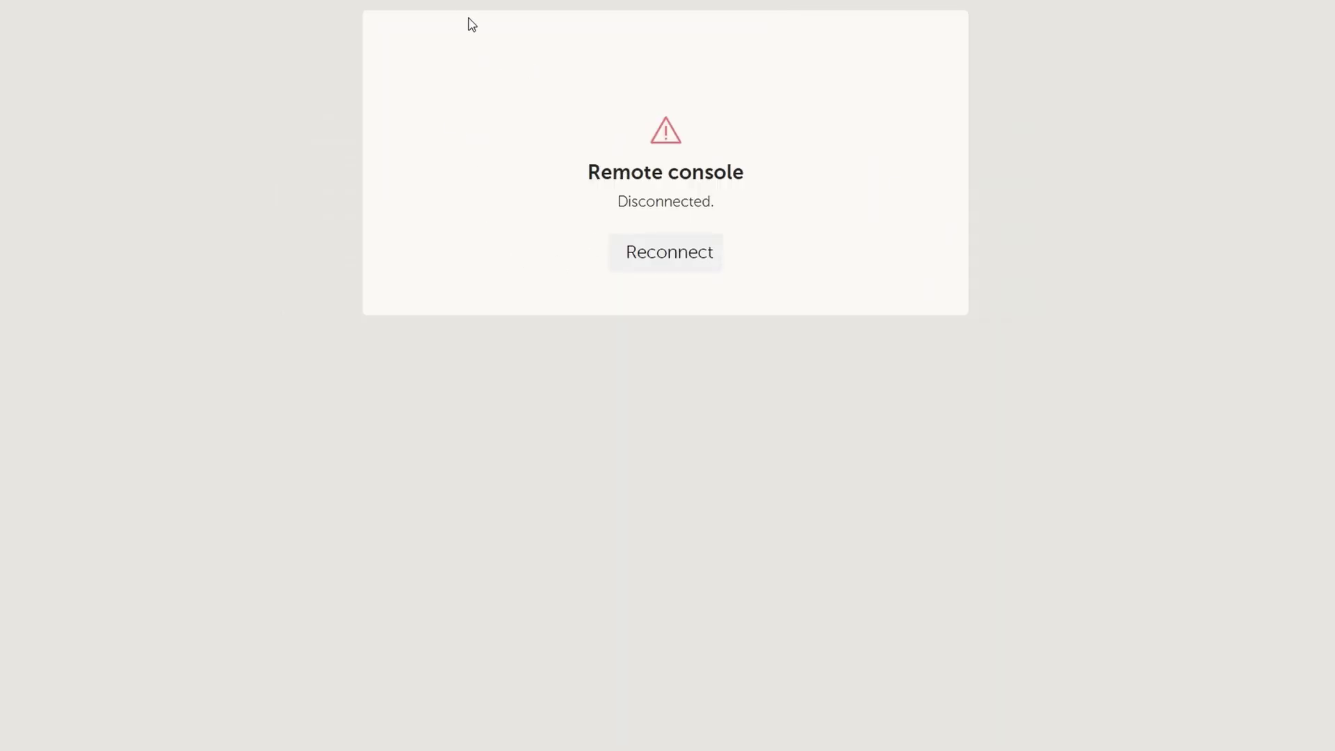
# - Reconnect after the reboot and step down the Device List to Settings
pyautogui.click(673, 285)
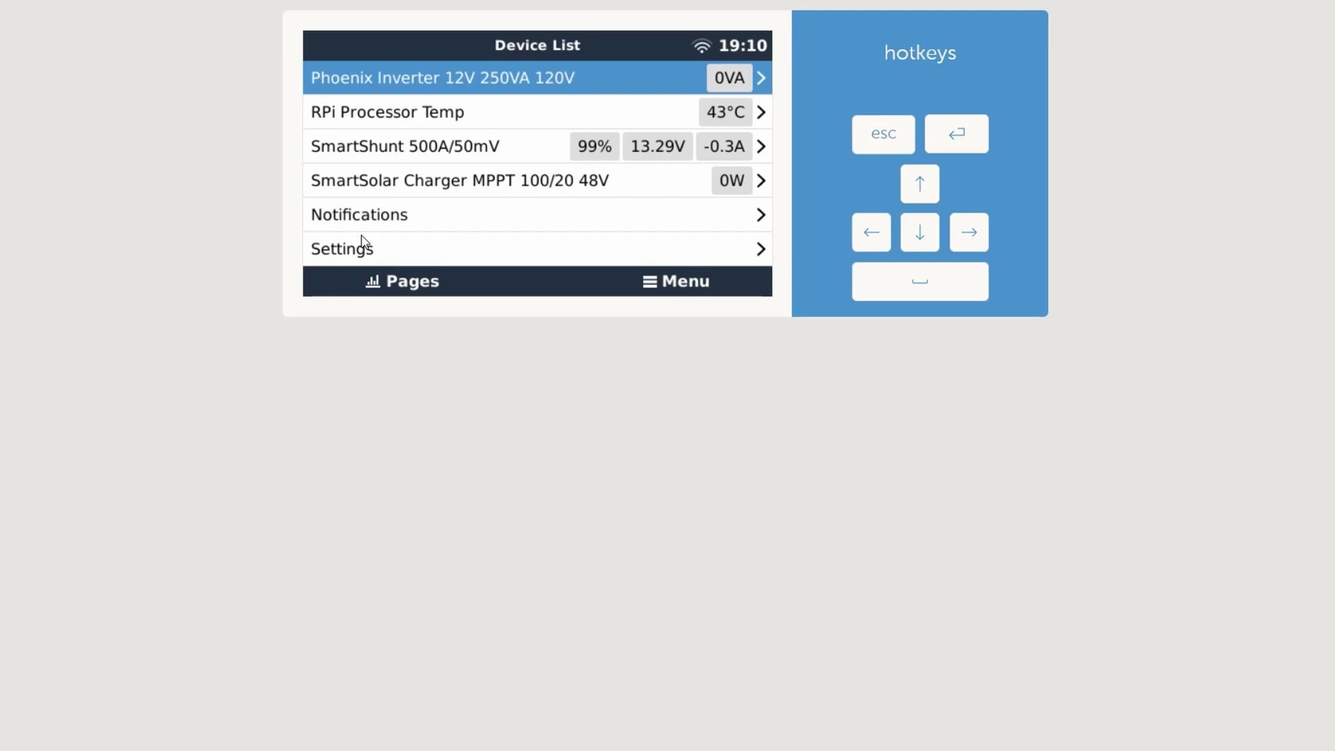
pyautogui.click(919, 240)
pyautogui.click(920, 198)
pyautogui.click(922, 231)
pyautogui.click(922, 231)
pyautogui.click(921, 231)
# - Open Settings > Package manager, then return to the Device List
pyautogui.click(921, 232)
pyautogui.click(920, 231)
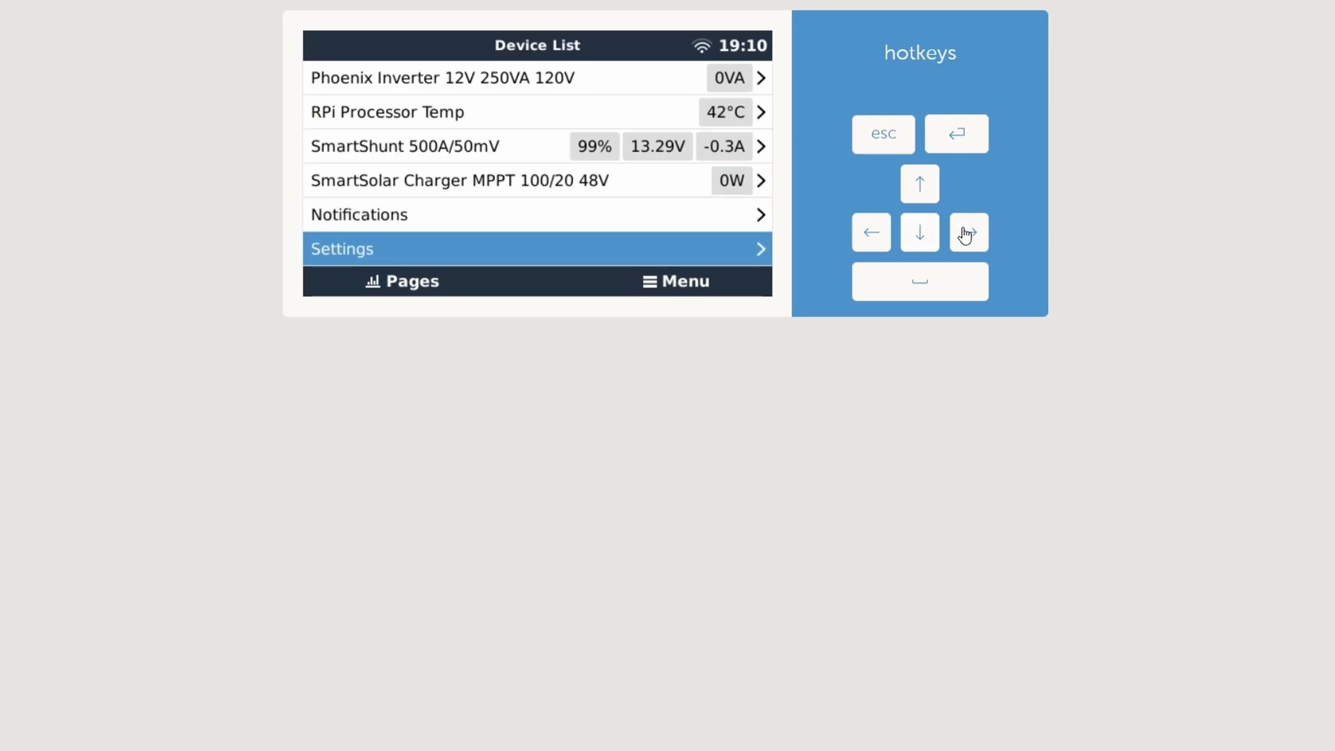
pyautogui.press('Return')
pyautogui.click(921, 231)
pyautogui.click(921, 232)
pyautogui.click(921, 231)
pyautogui.click(921, 231)
pyautogui.click(921, 231)
pyautogui.click(921, 231)
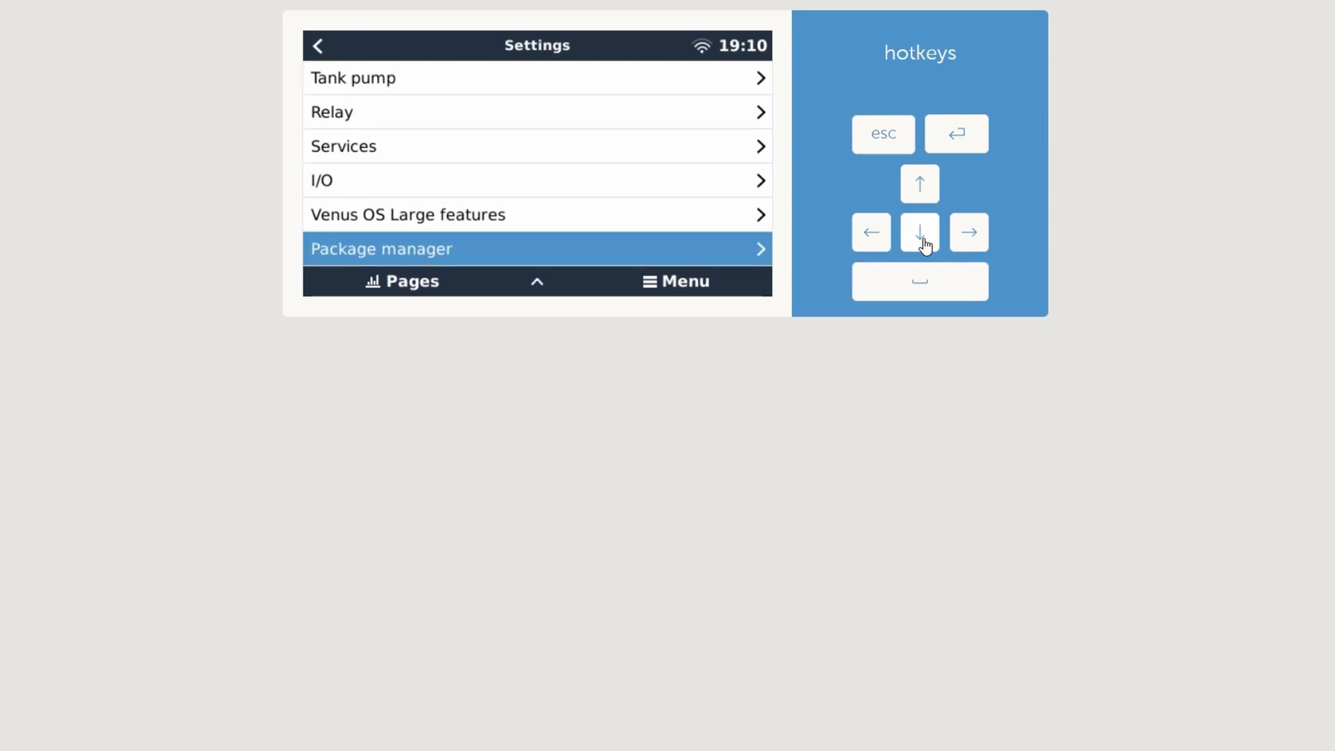
pyautogui.click(958, 244)
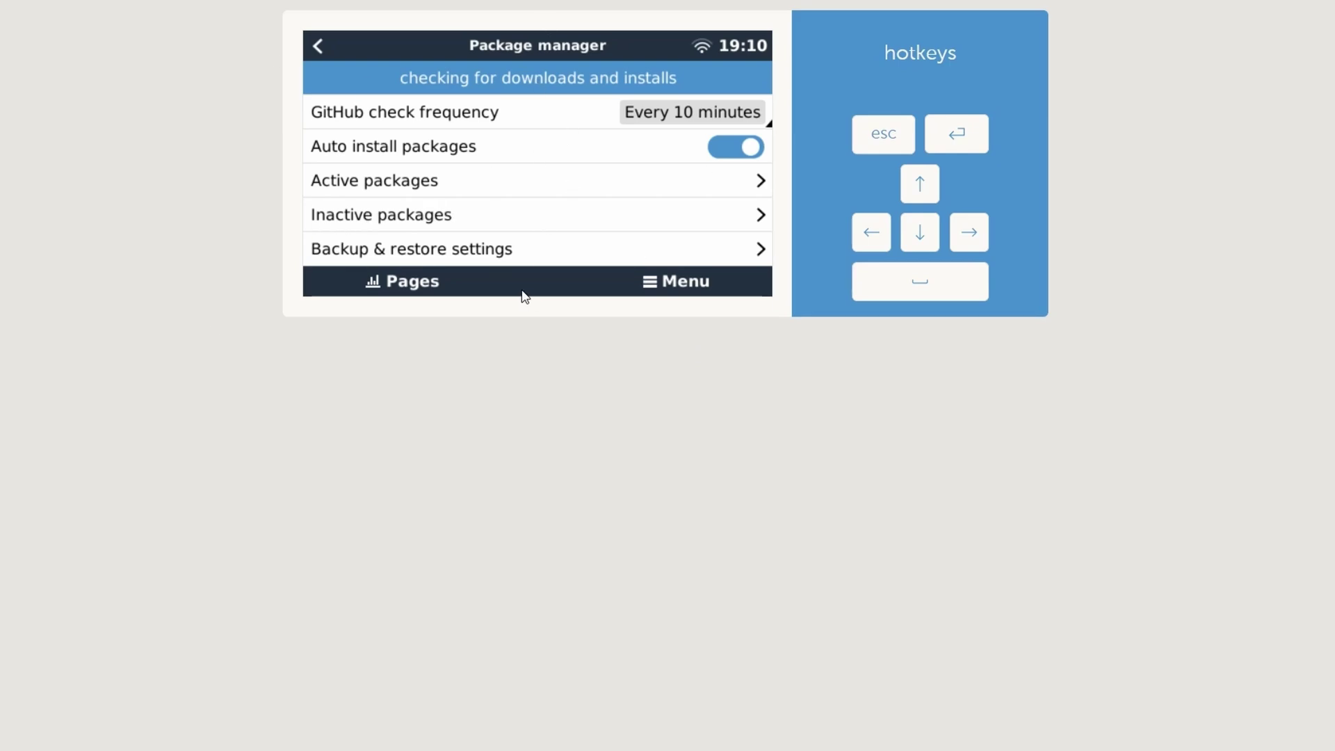
pyautogui.click(656, 289)
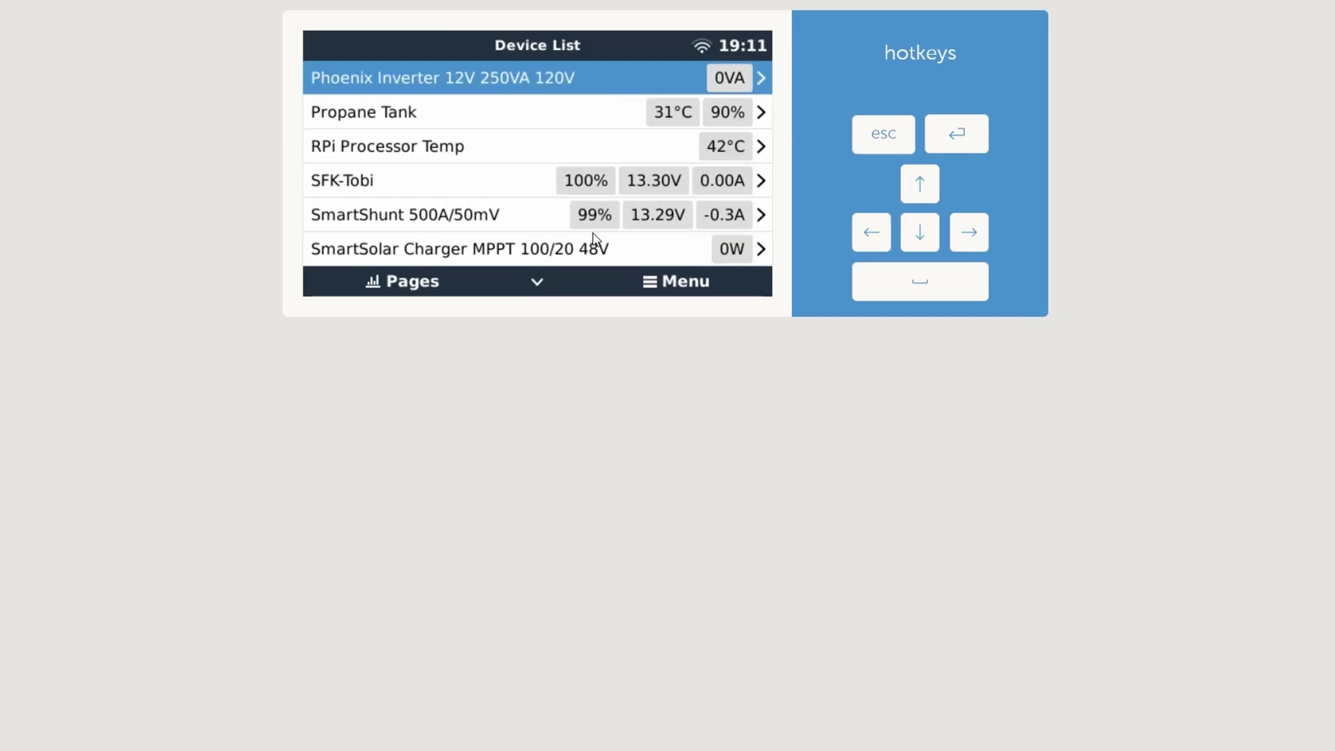
# - Switch to the system overview and reopen the Device List
pyautogui.press('Escape')
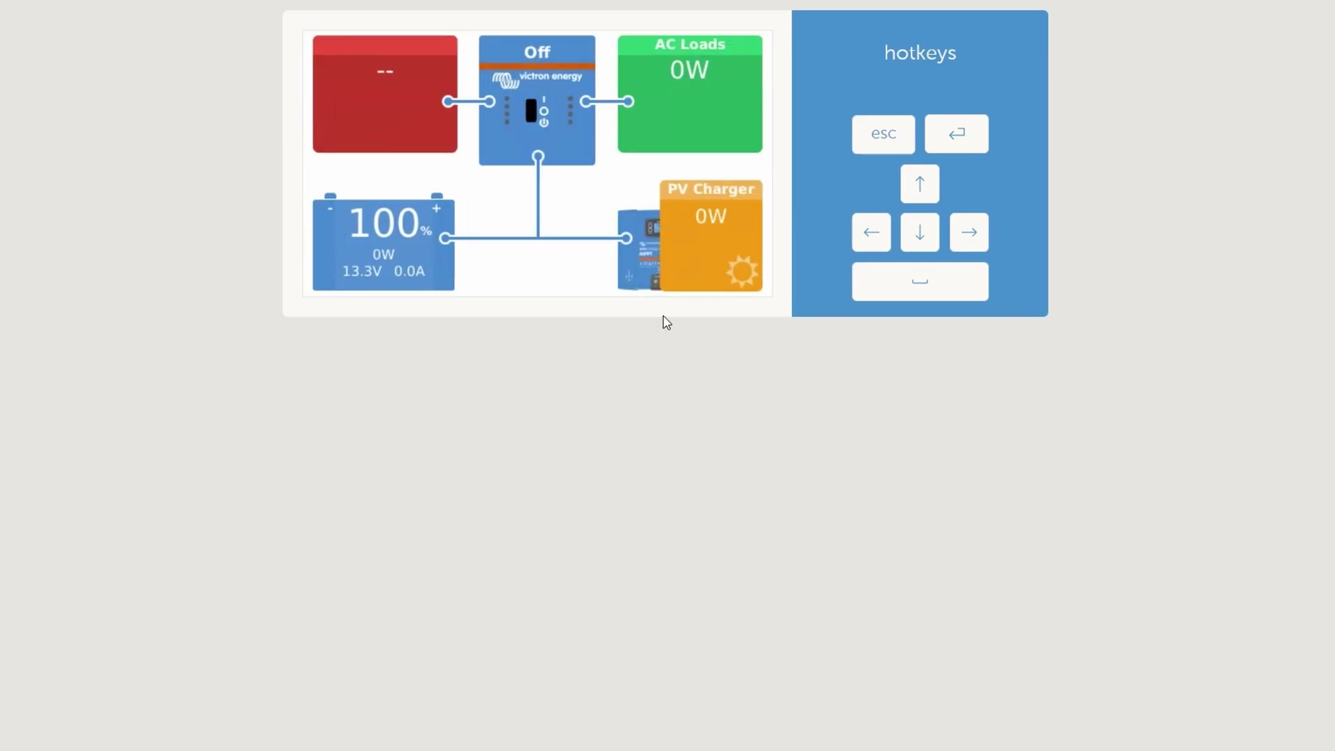
pyautogui.click(566, 199)
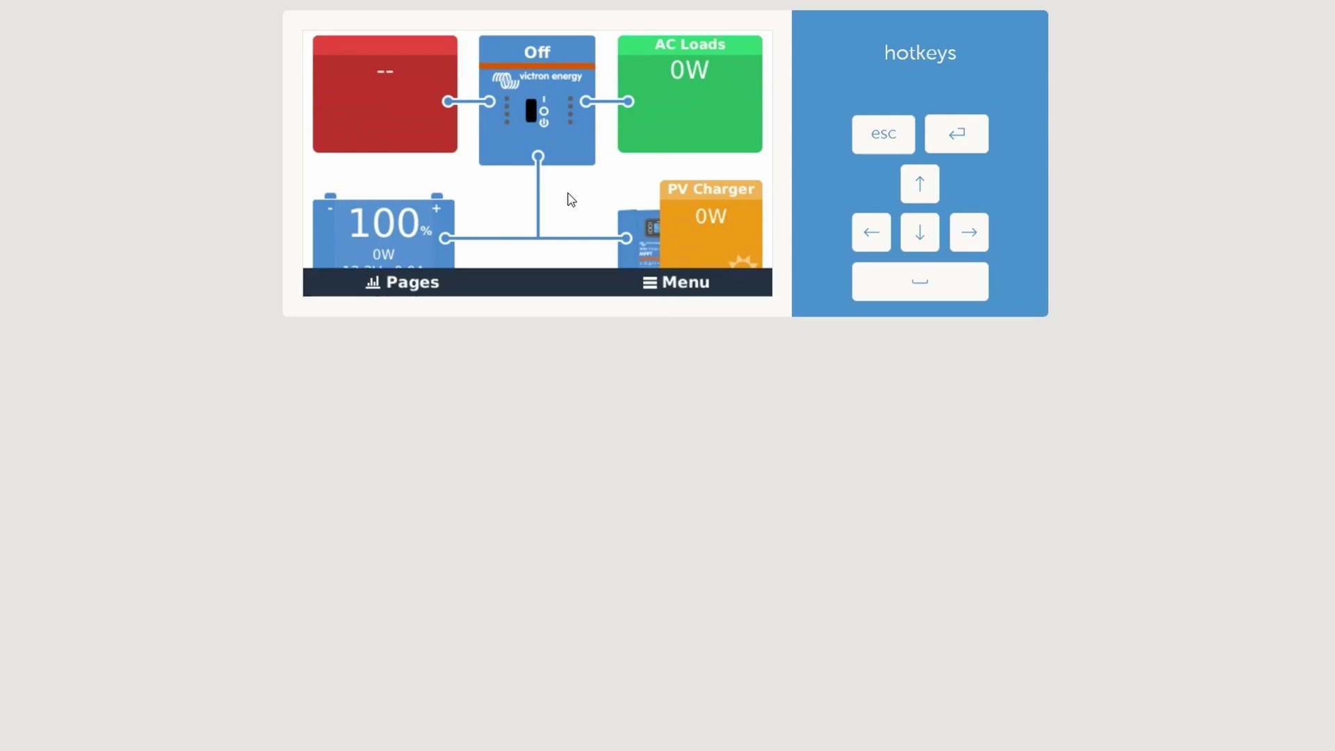
pyautogui.click(674, 290)
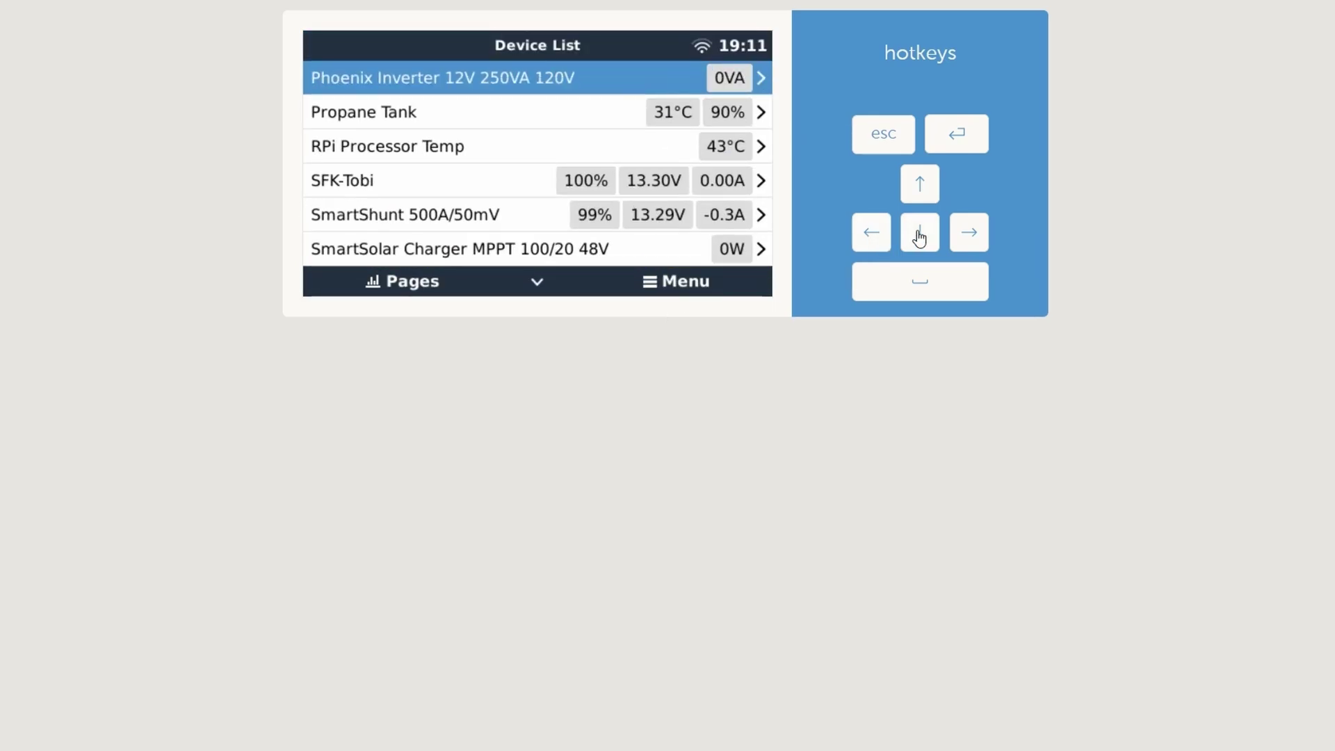
pyautogui.moveTo(920, 238); pyautogui.dragTo(919, 238)
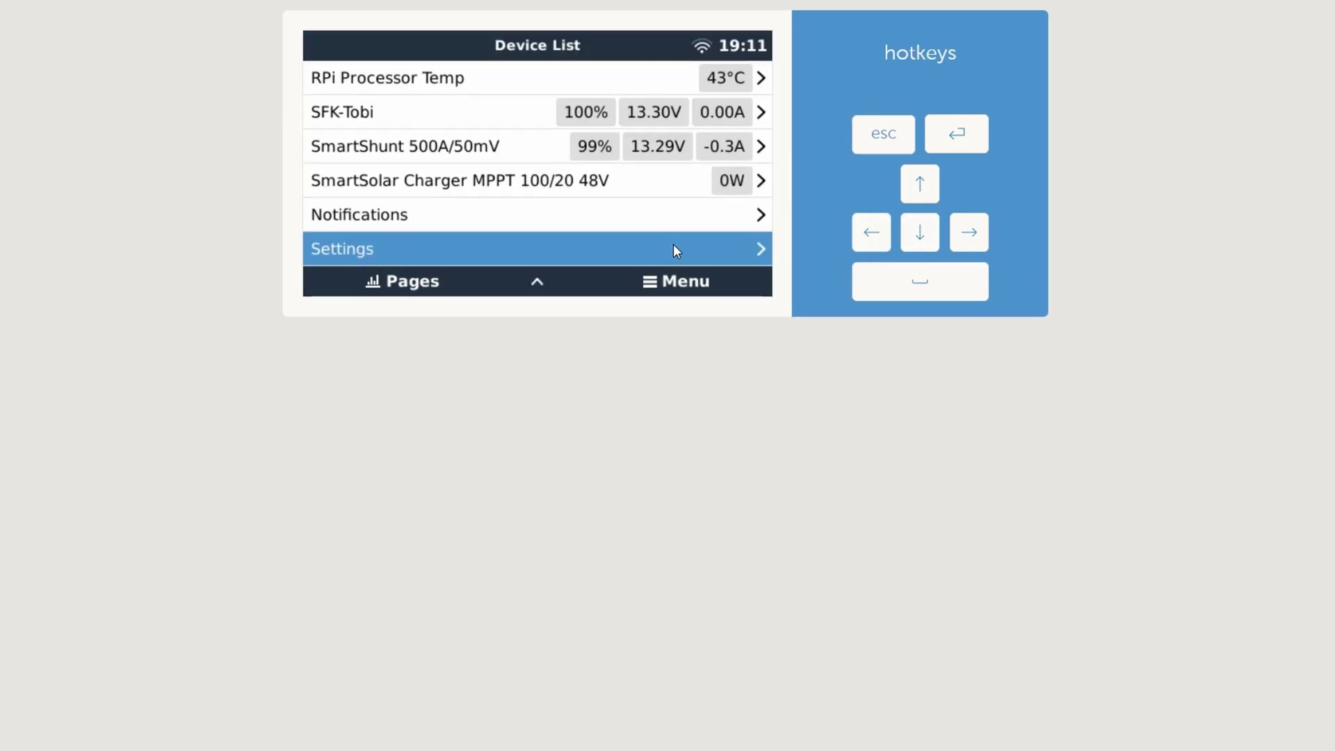
# - Open Settings > Package manager and move down through its options
pyautogui.click(672, 245)
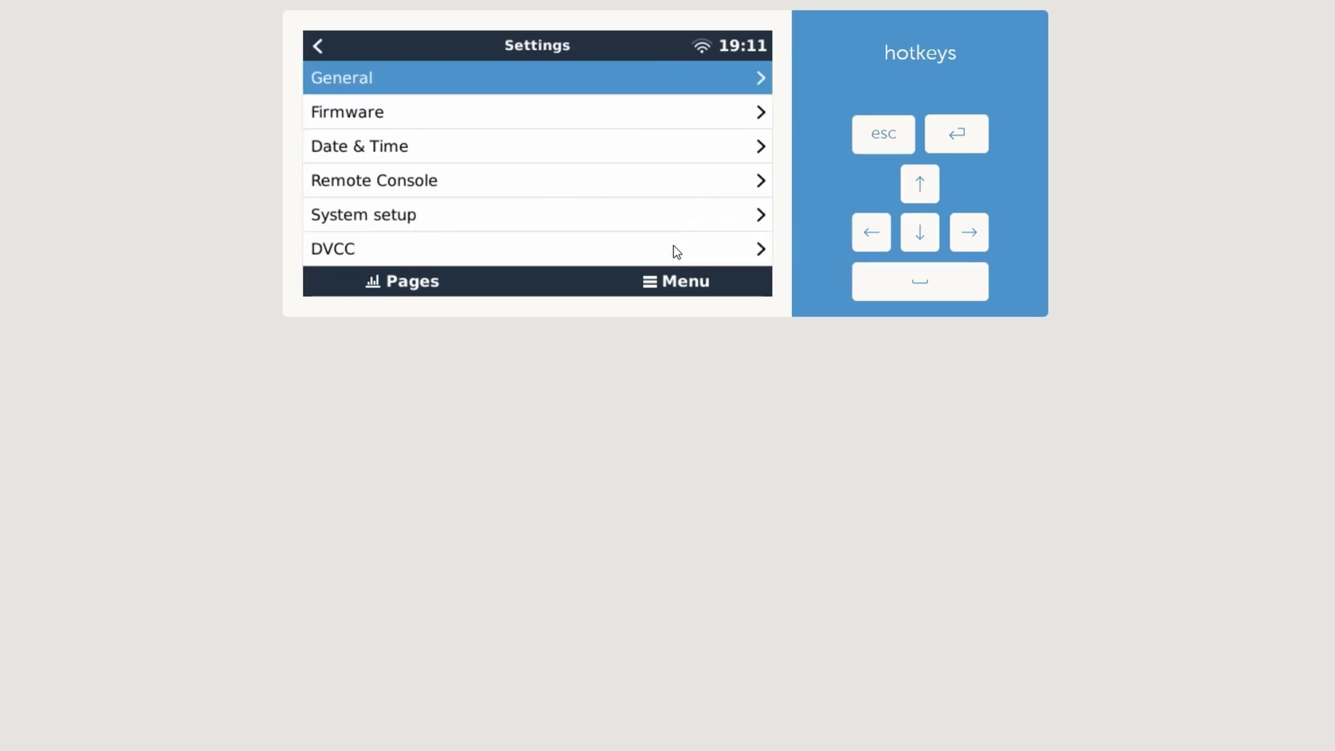
pyautogui.press('Escape')
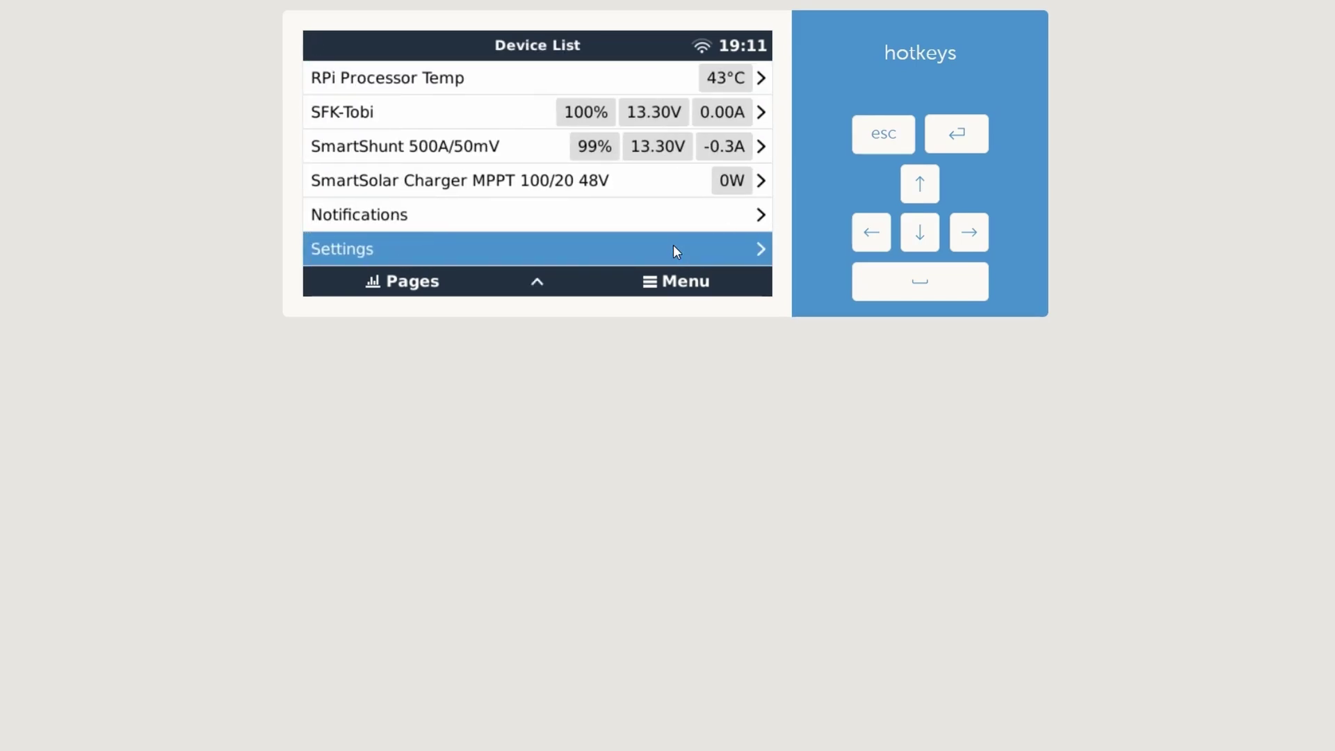
pyautogui.click(673, 247)
pyautogui.press('Down')
pyautogui.press('Down')
pyautogui.press('Down')
pyautogui.press('Down')
pyautogui.press('Down')
pyautogui.press('Down')
pyautogui.press('Down')
pyautogui.press('Down')
pyautogui.press('Down')
pyautogui.press('Down')
pyautogui.press('Down')
pyautogui.press('Down')
pyautogui.press('Down')
pyautogui.press('Down')
pyautogui.press('Down')
pyautogui.press('Down')
pyautogui.press('Down')
pyautogui.press('Down')
pyautogui.press('Down')
pyautogui.press('Down')
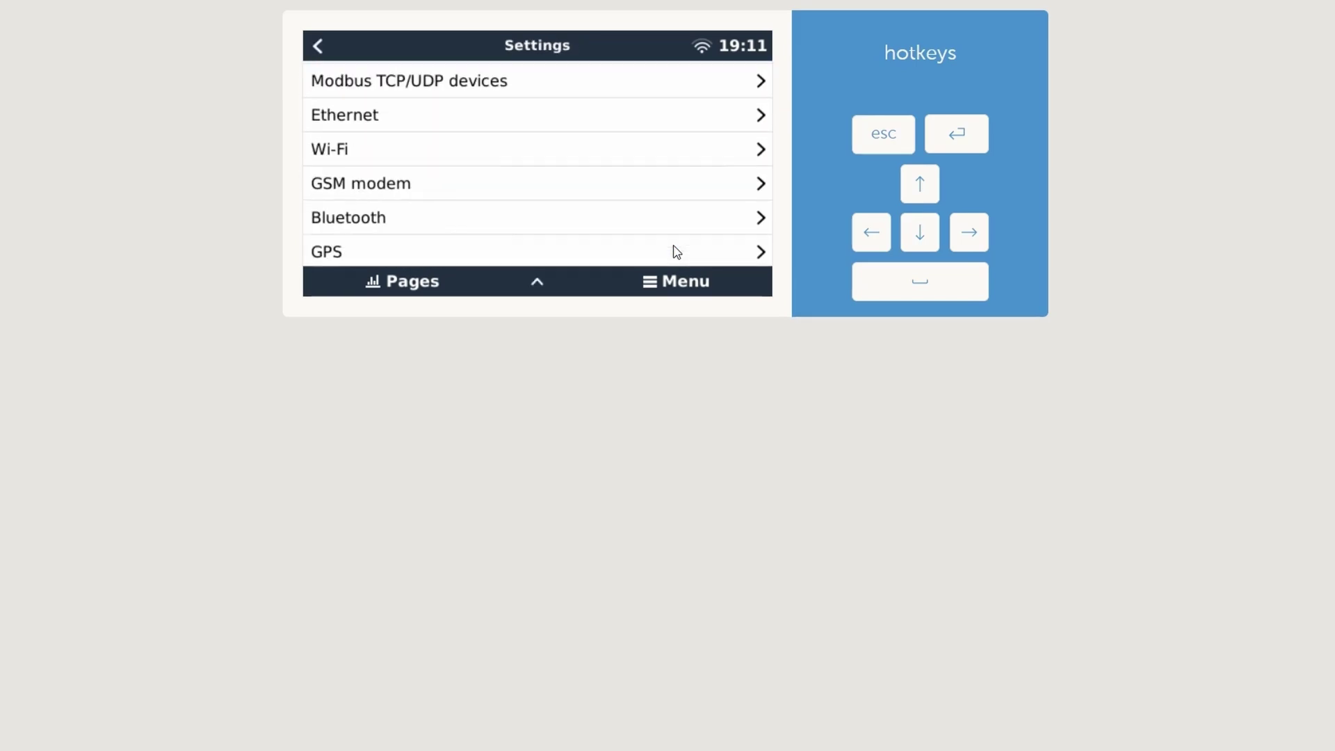
pyautogui.click(673, 245)
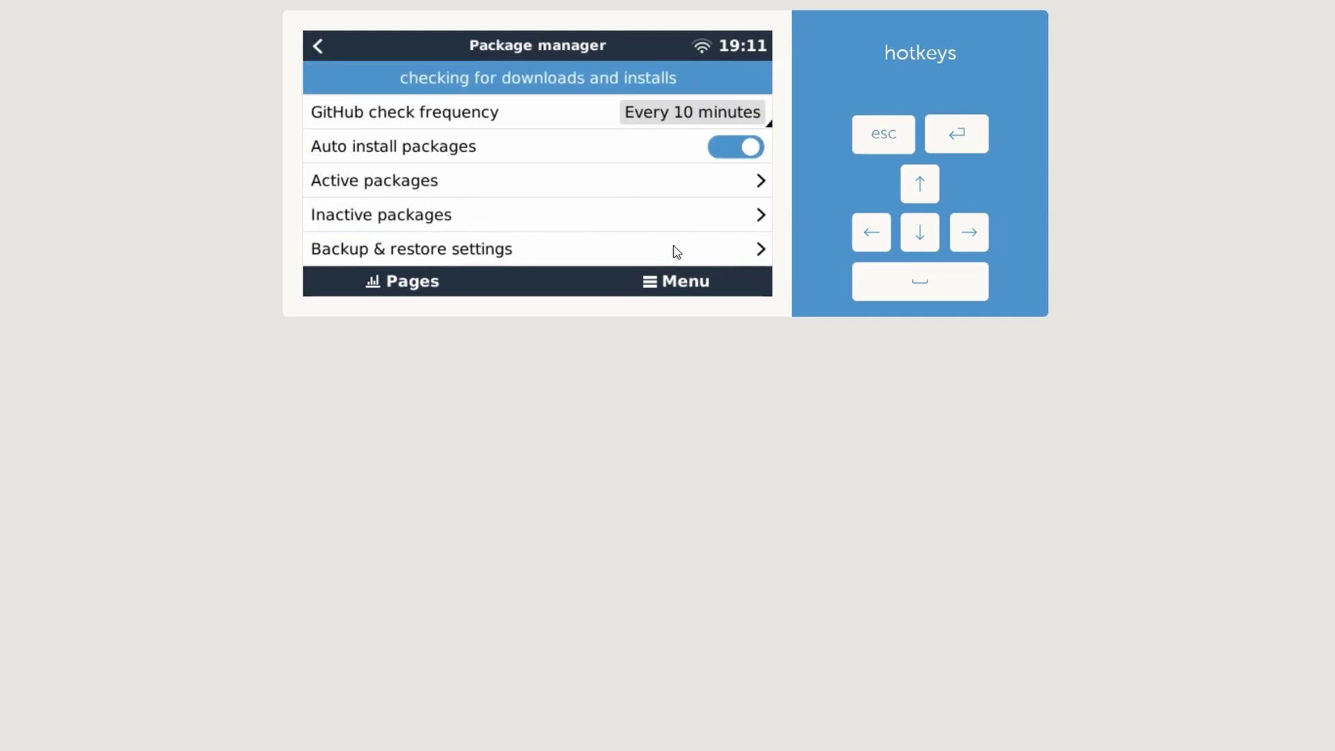
pyautogui.press('Down')
pyautogui.press('Down')
pyautogui.press('Down')
pyautogui.press('Down')
pyautogui.press('Down')
pyautogui.press('Down')
pyautogui.press('Down')
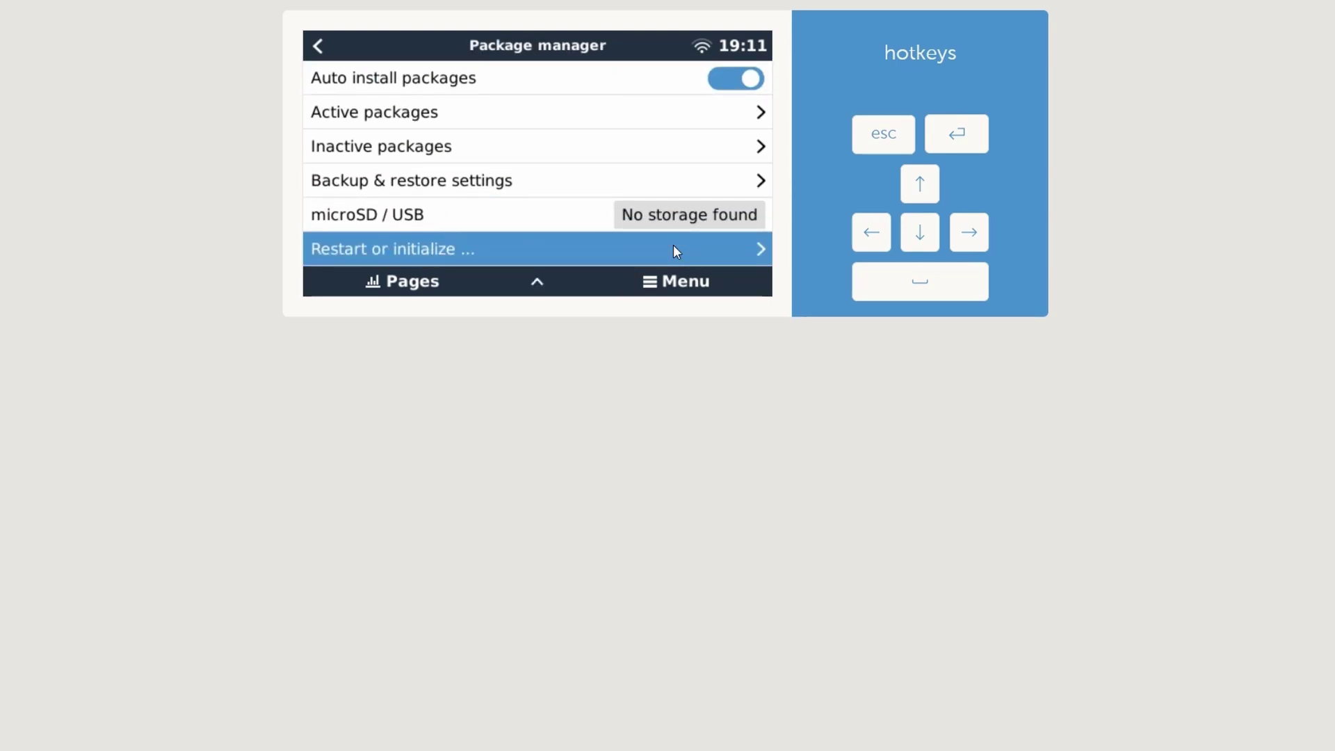
# - Restart the GUI from the 'Restart or initialize' page
pyautogui.press('Return')
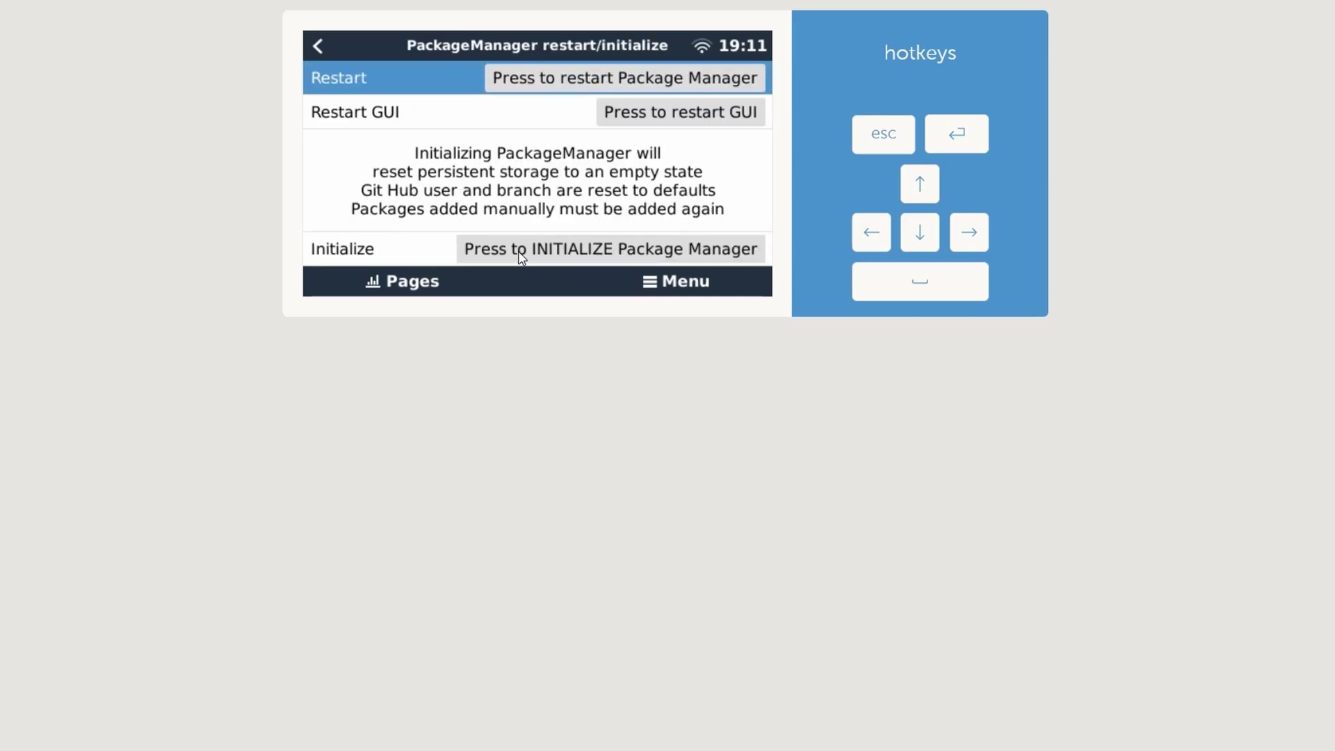
pyautogui.click(691, 114)
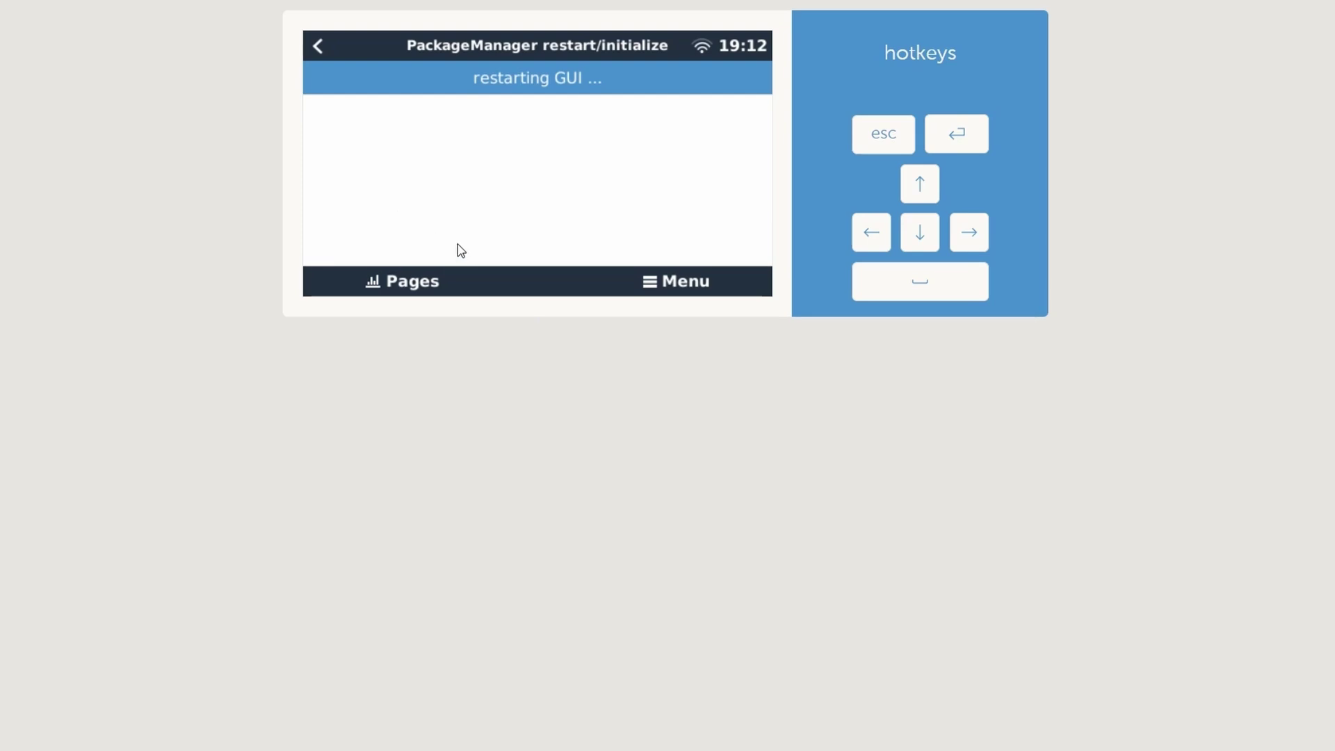
pyautogui.click(320, 43)
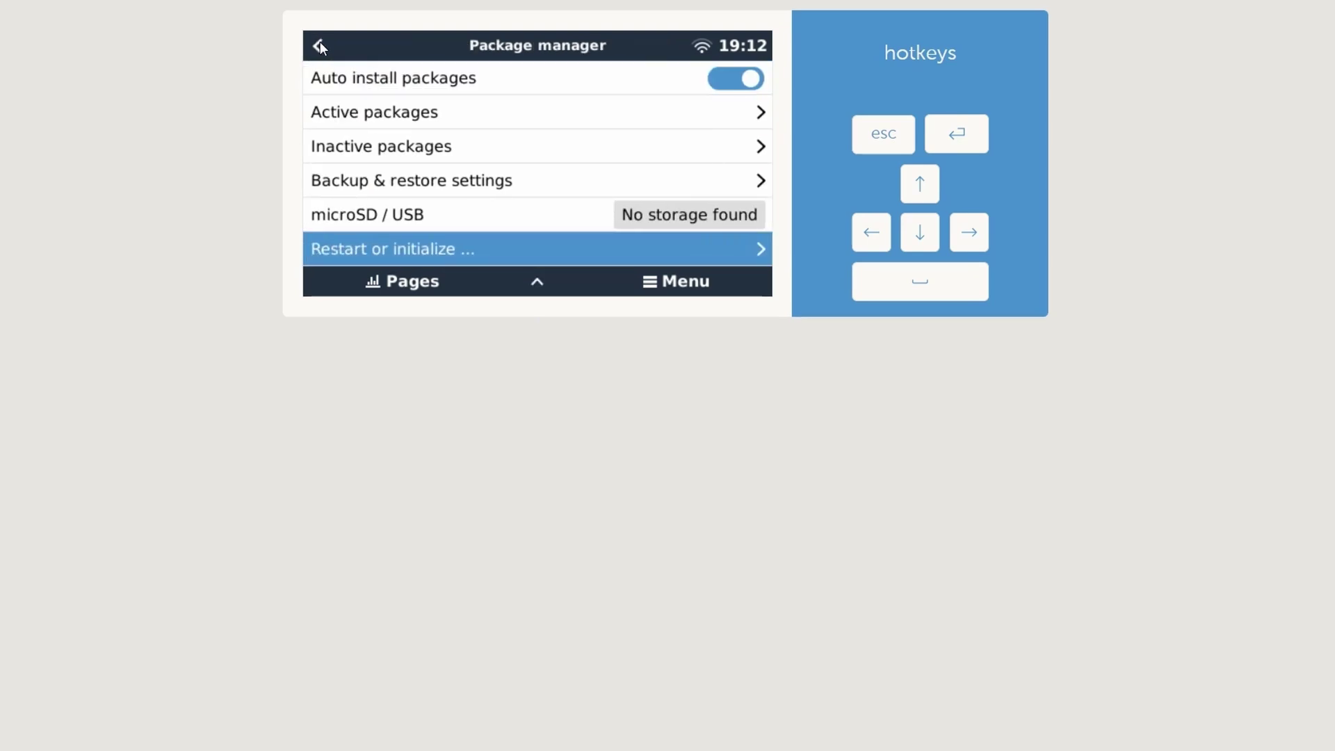
# - Restart the Package Manager and go back up to the settings list
pyautogui.click(438, 264)
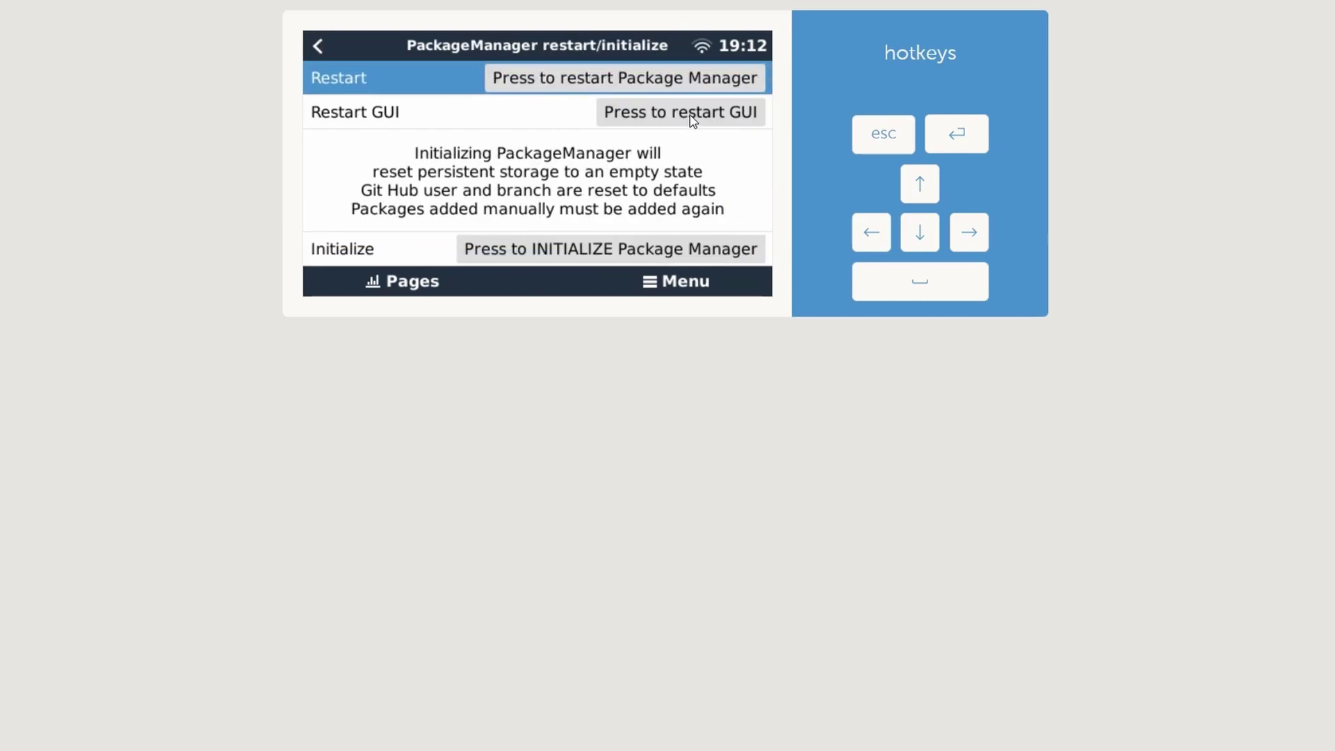
pyautogui.click(698, 87)
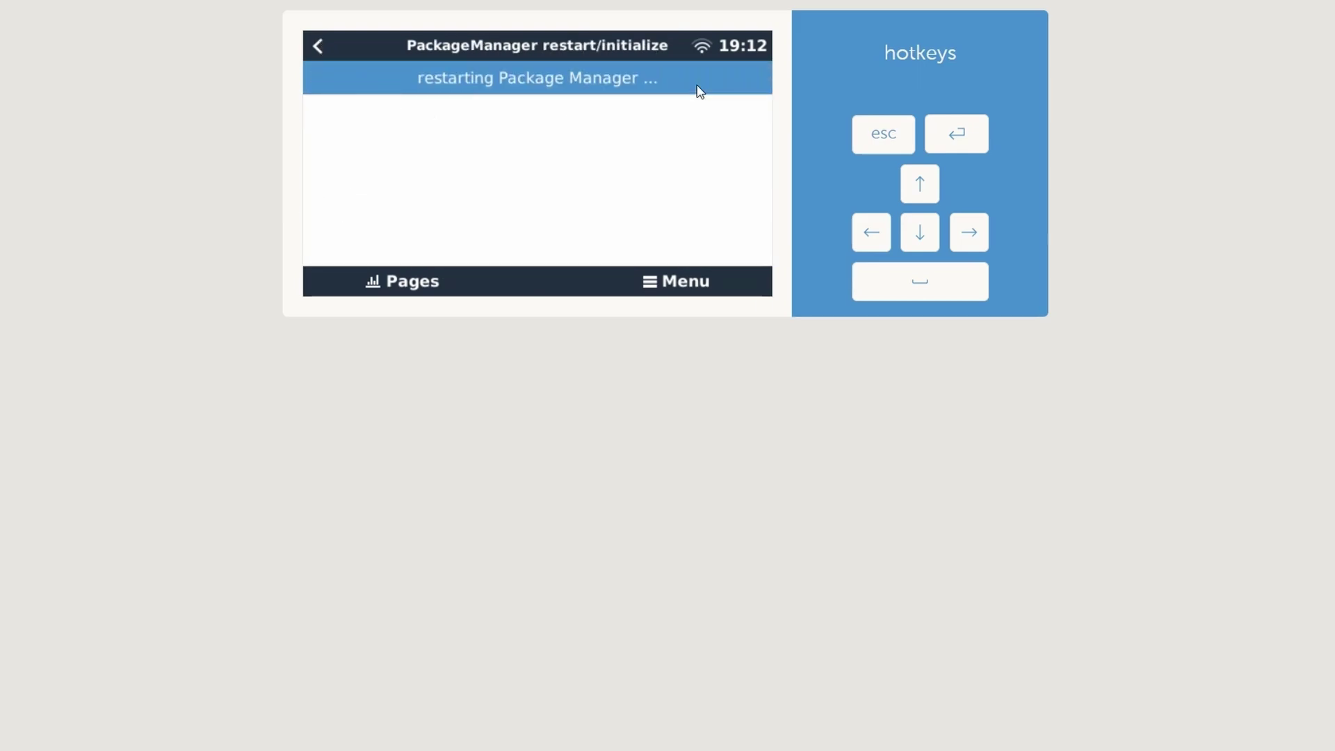
pyautogui.click(319, 44)
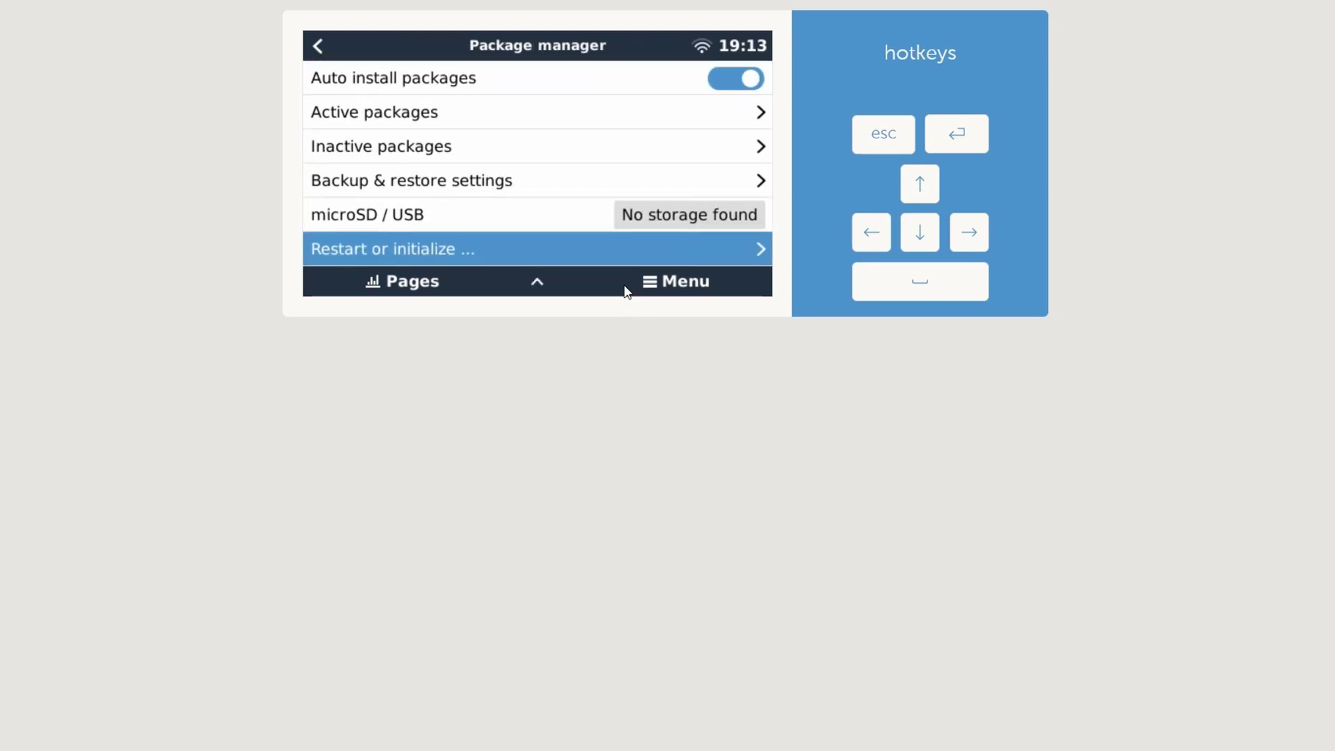
pyautogui.click(318, 41)
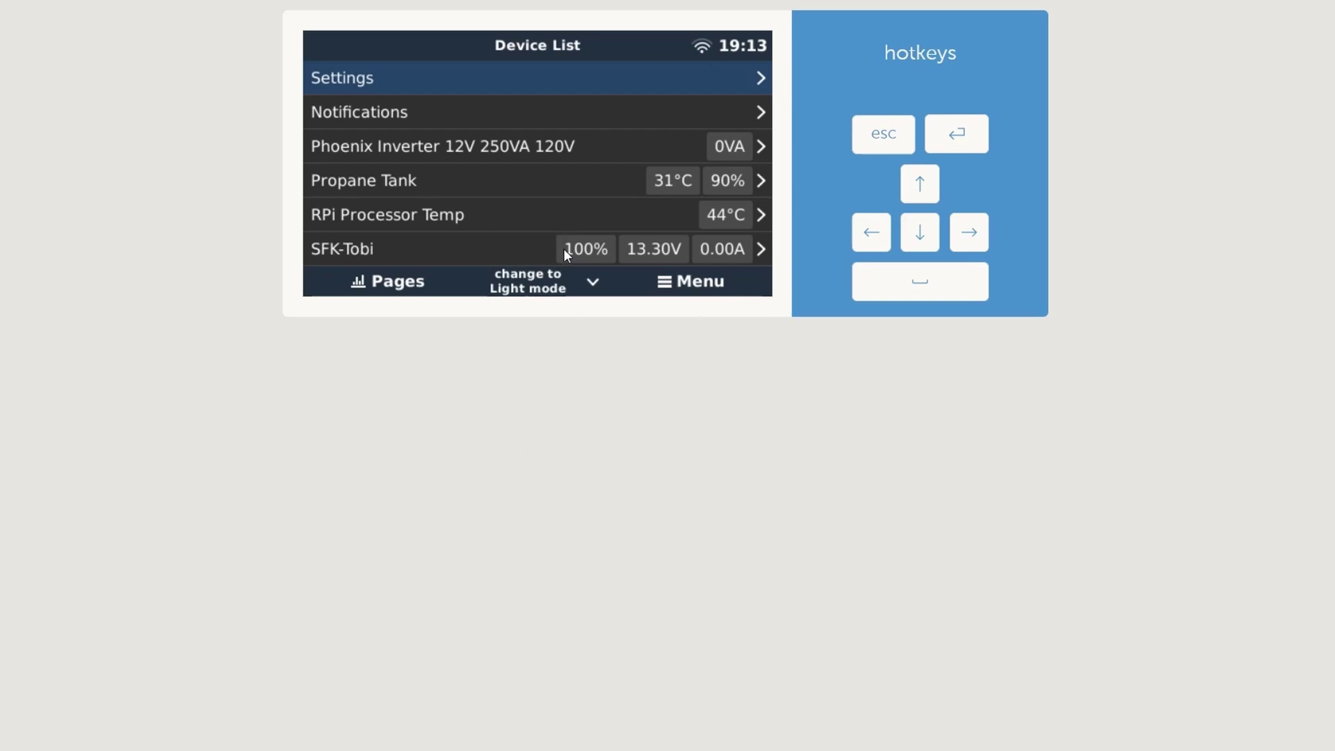
pyautogui.press('Return')
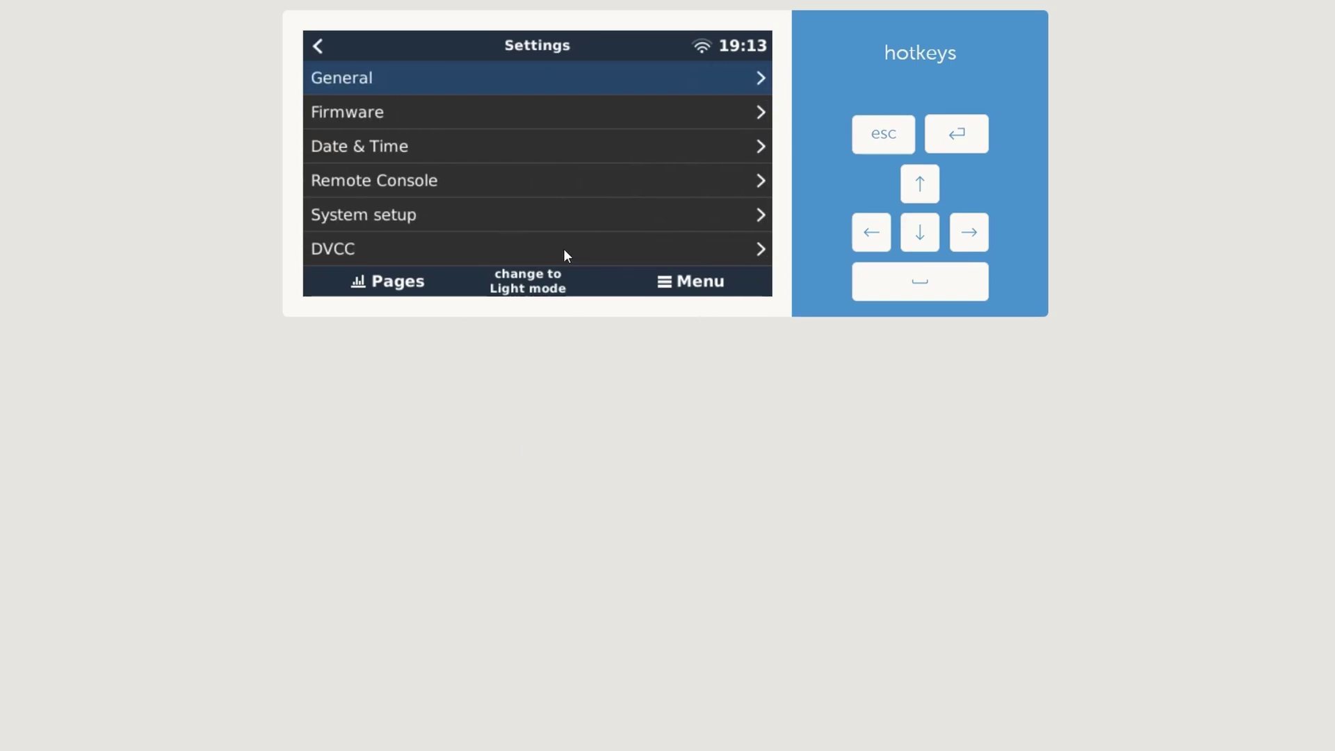
pyautogui.press('Down')
pyautogui.press('Return')
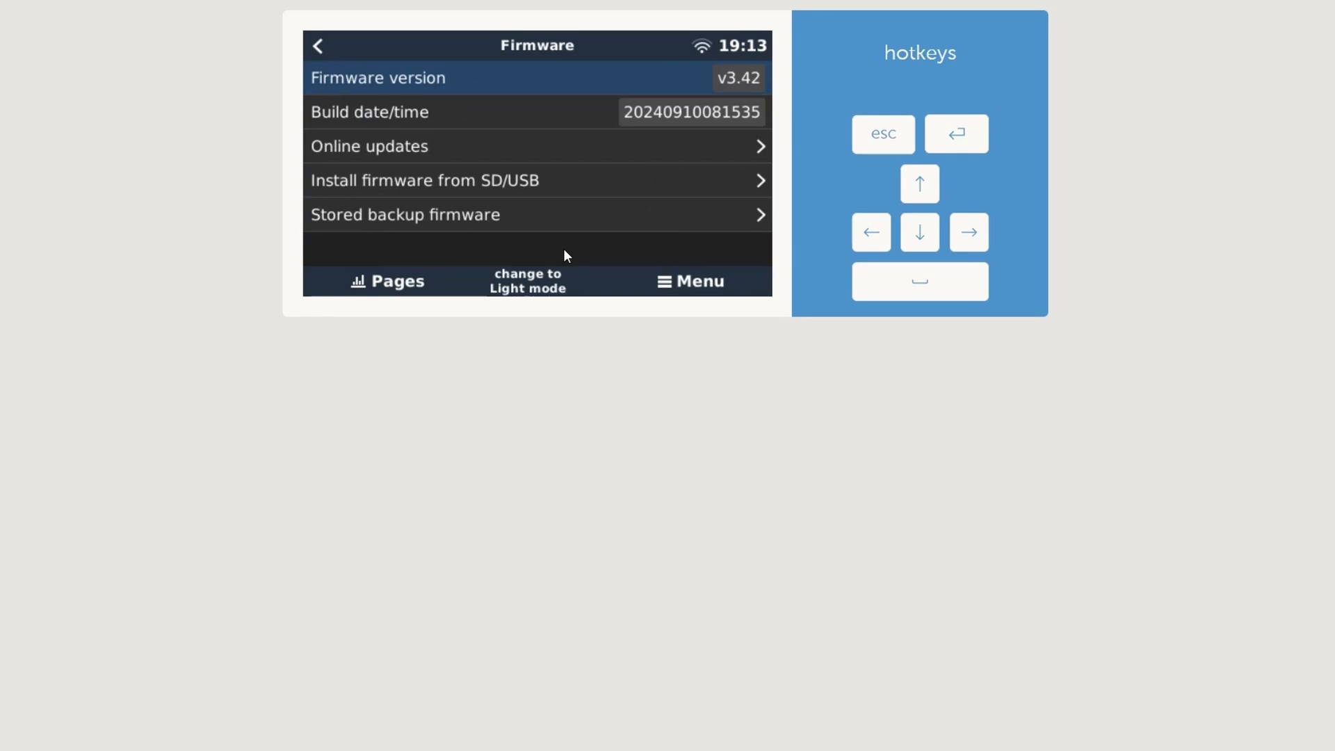
pyautogui.press('Escape')
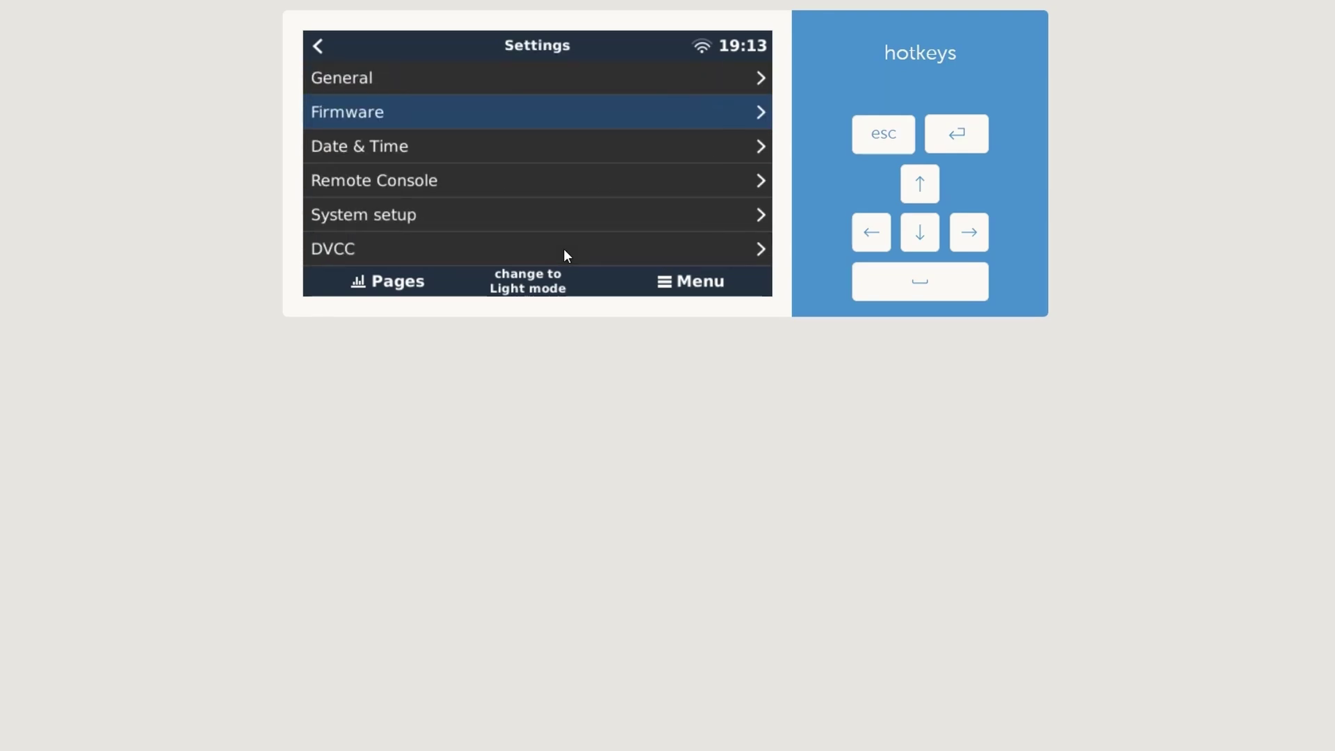
pyautogui.press('Escape')
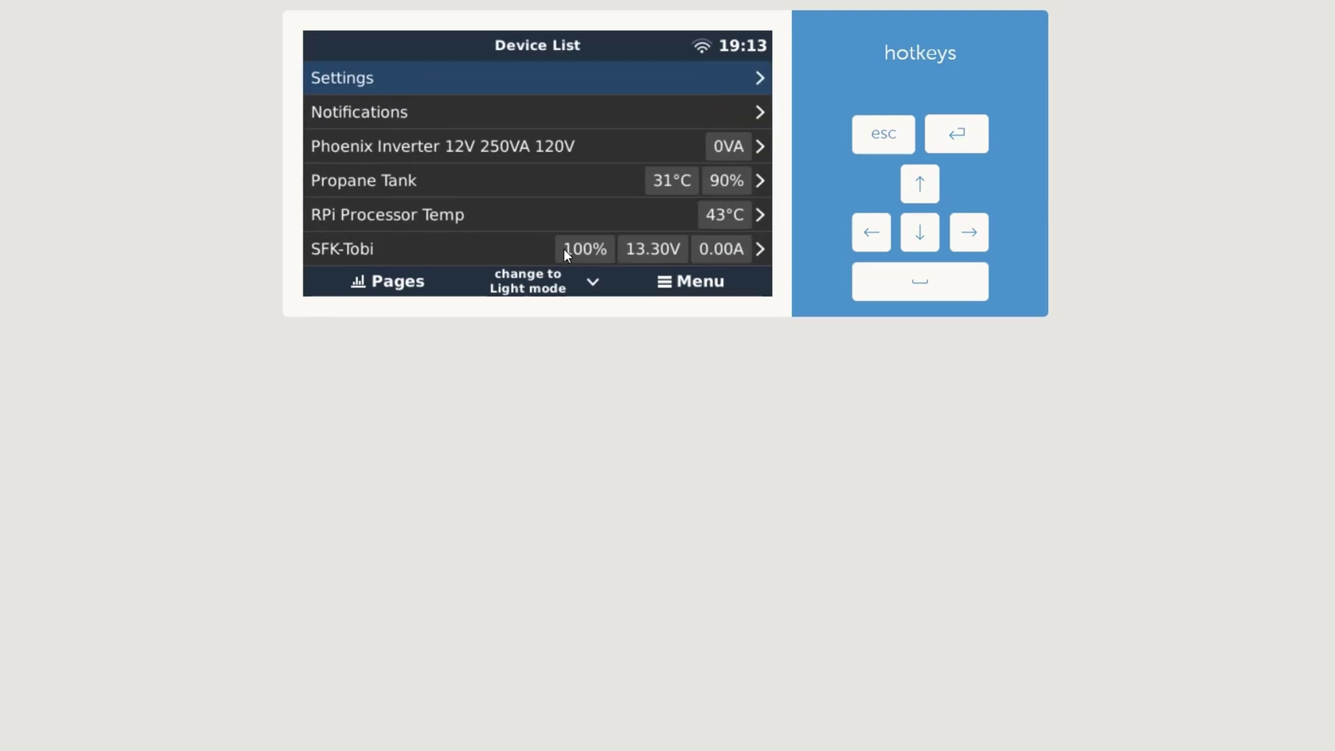
pyautogui.press('Down')
pyautogui.press('Down')
pyautogui.press('Down')
pyautogui.press('Down')
pyautogui.press('Down')
pyautogui.press('Down')
pyautogui.press('Down')
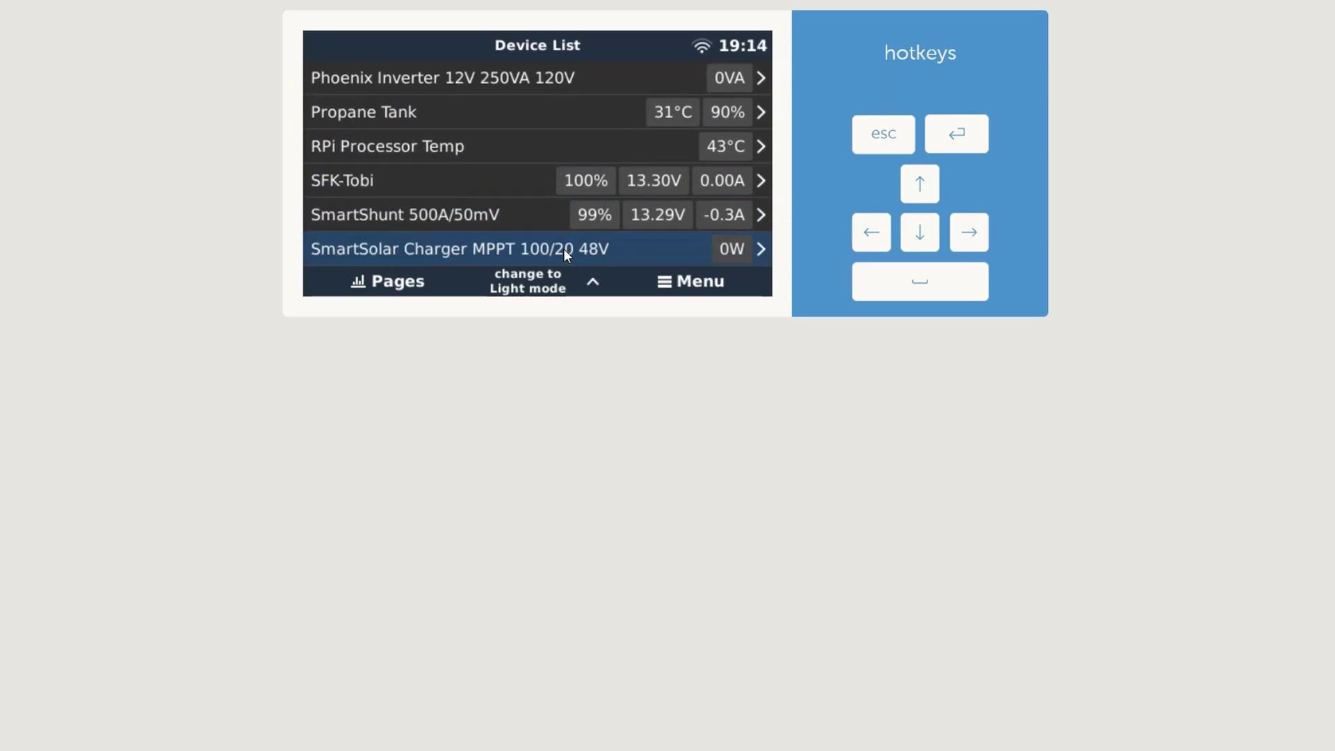
pyautogui.press('Up')
pyautogui.press('Up')
pyautogui.press('Up')
pyautogui.press('Up')
pyautogui.press('Up')
pyautogui.press('Up')
pyautogui.press('Up')
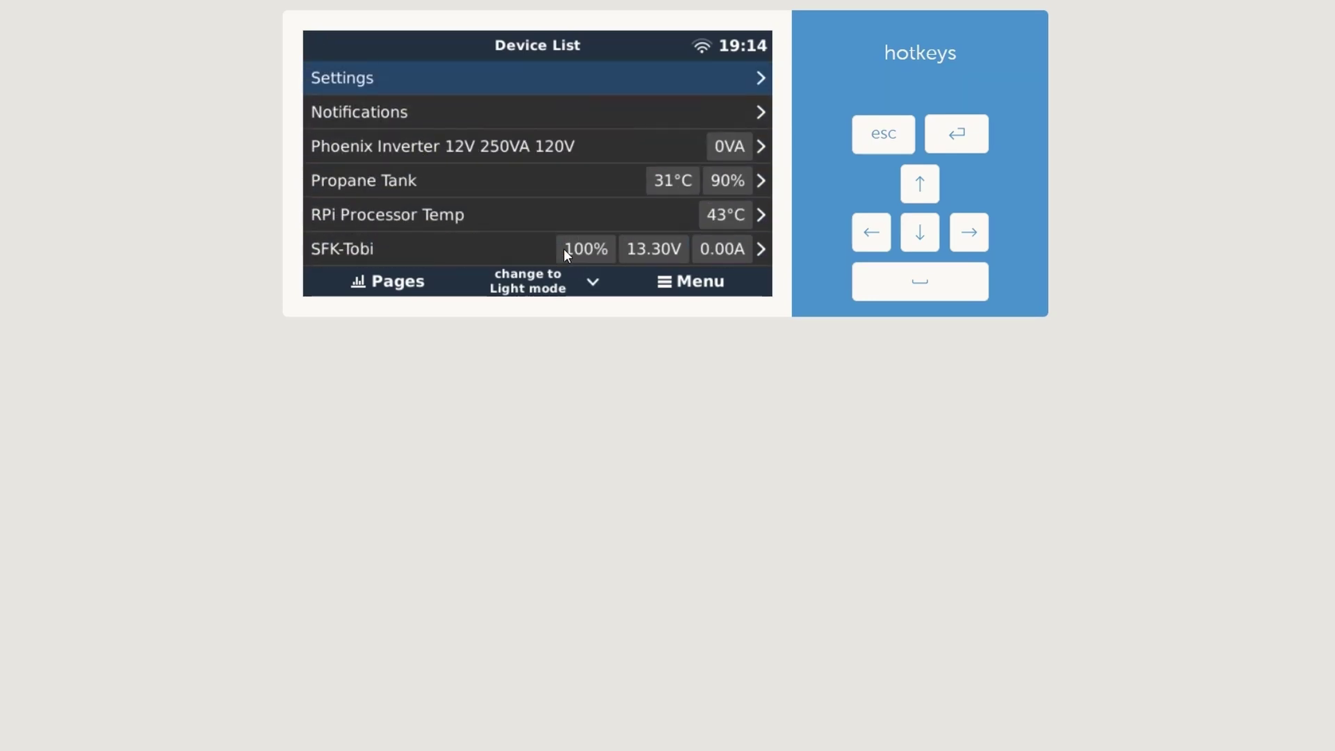
# - Switch the Phoenix Inverter On from its Switch options
pyautogui.press('Down')
pyautogui.press('Down')
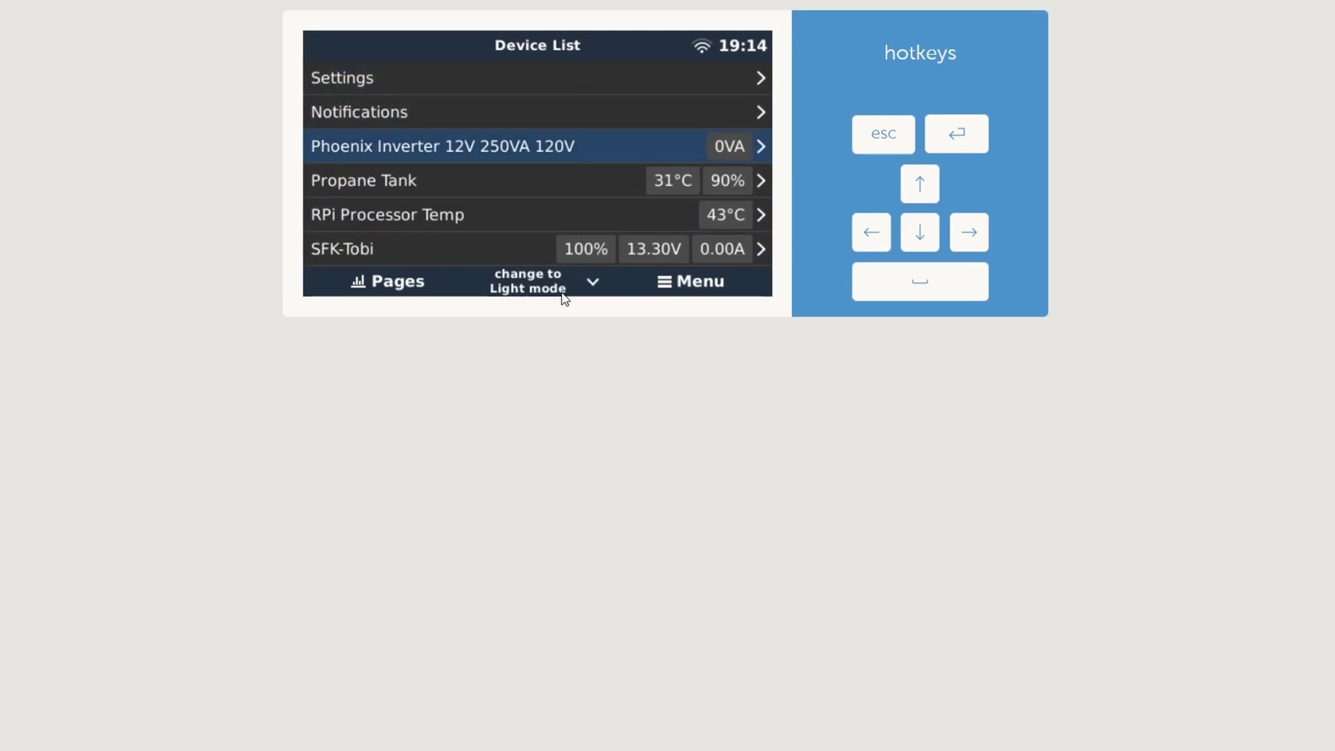
pyautogui.press('Right')
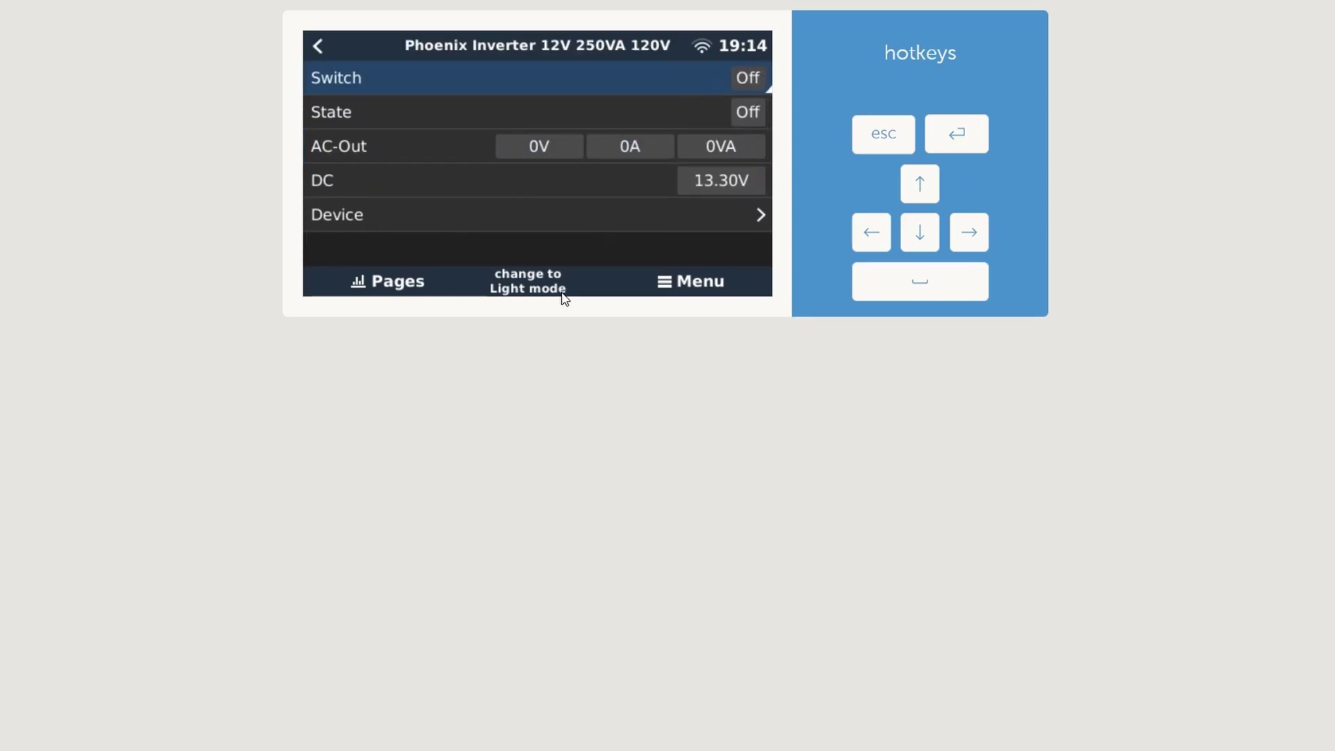
pyautogui.press('Right')
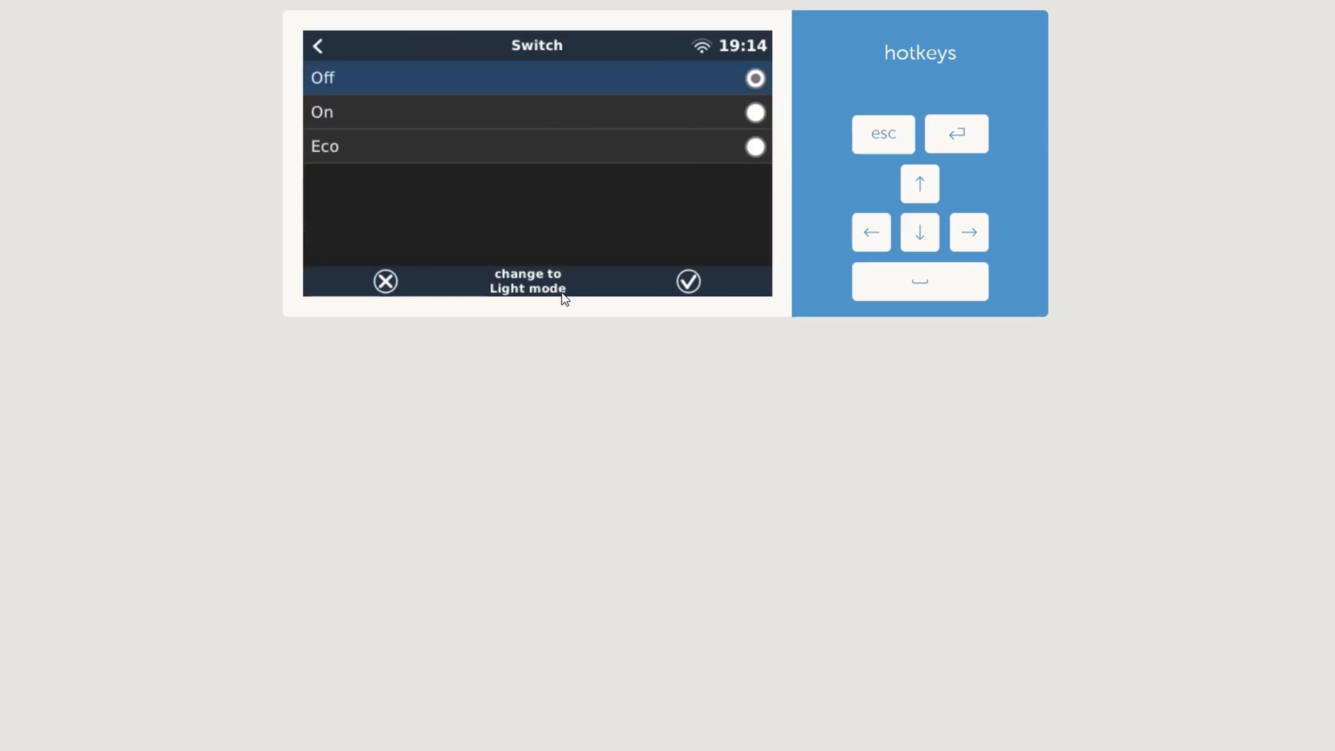
pyautogui.press('Down')
pyautogui.press('space')
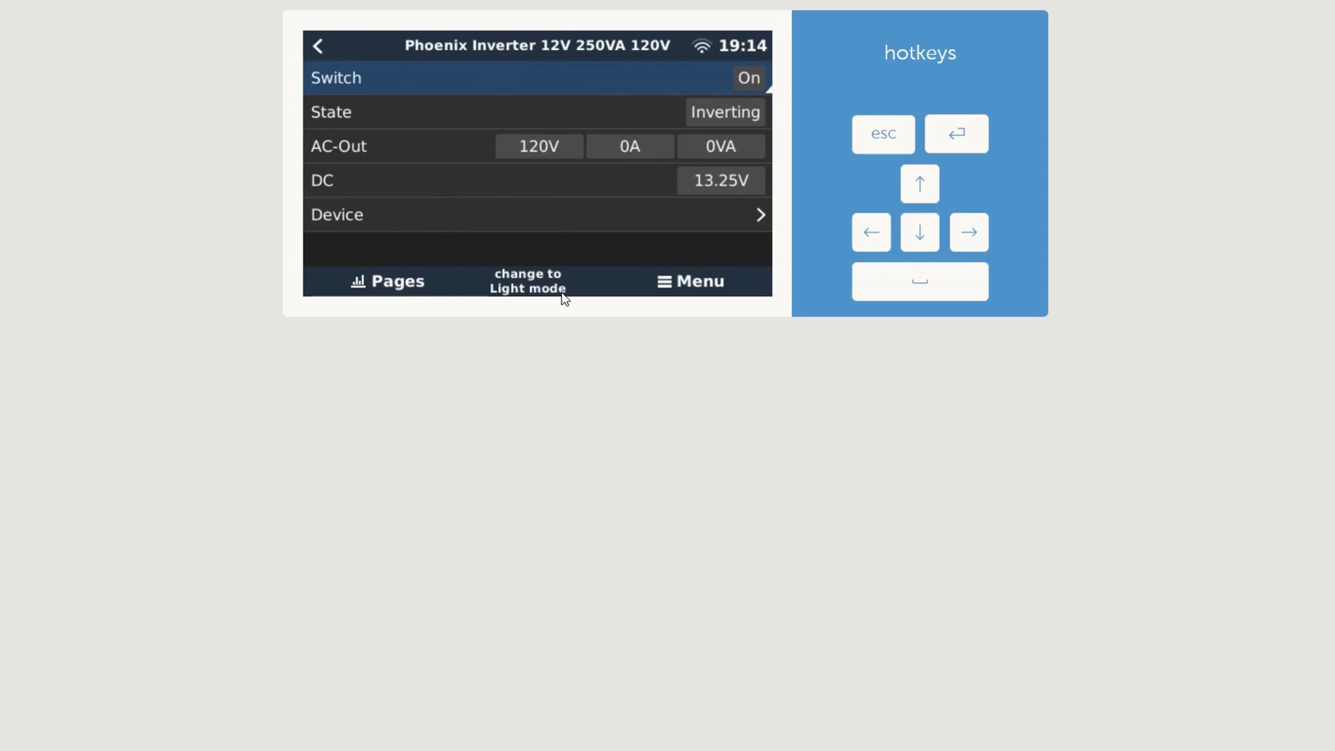
pyautogui.press('Left')
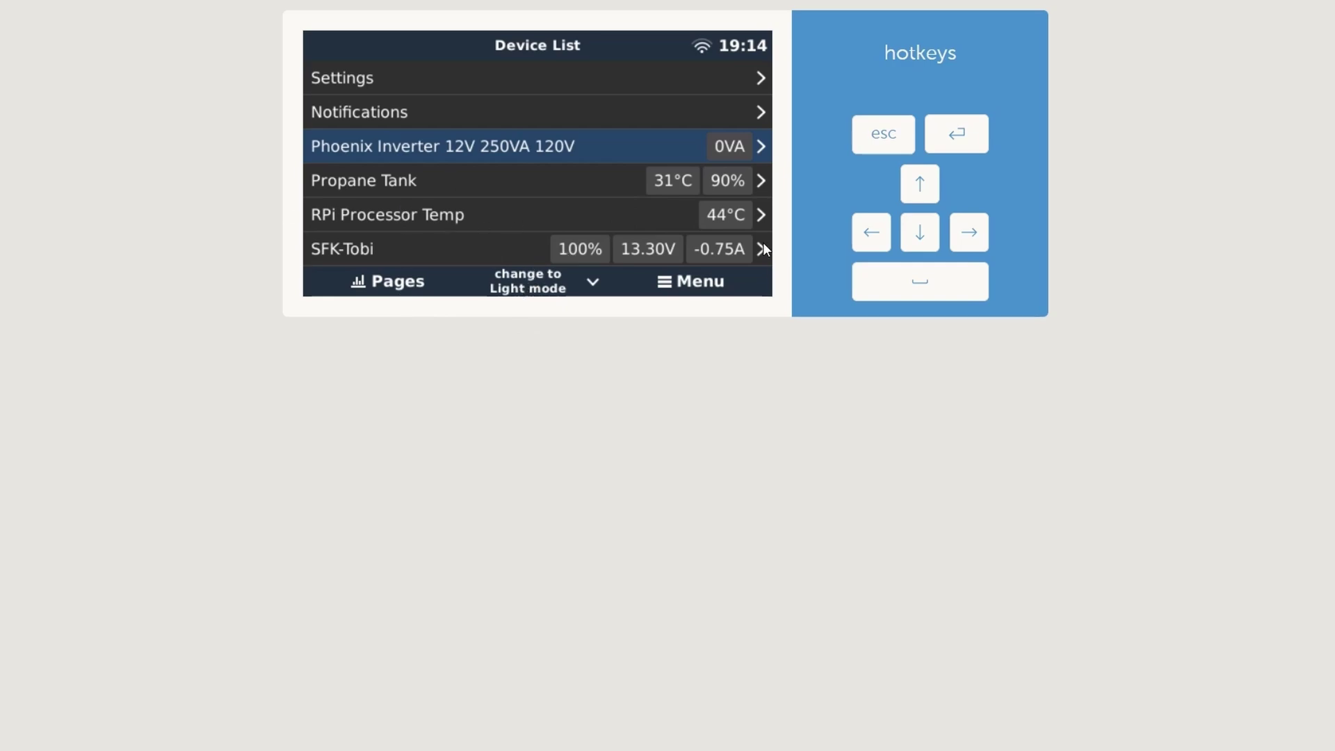
# - Visit the graphical overview, return to the Device List, and briefly open Settings
pyautogui.press('Down')
pyautogui.press('Down')
pyautogui.press('Down')
pyautogui.press('Down')
pyautogui.press('Down')
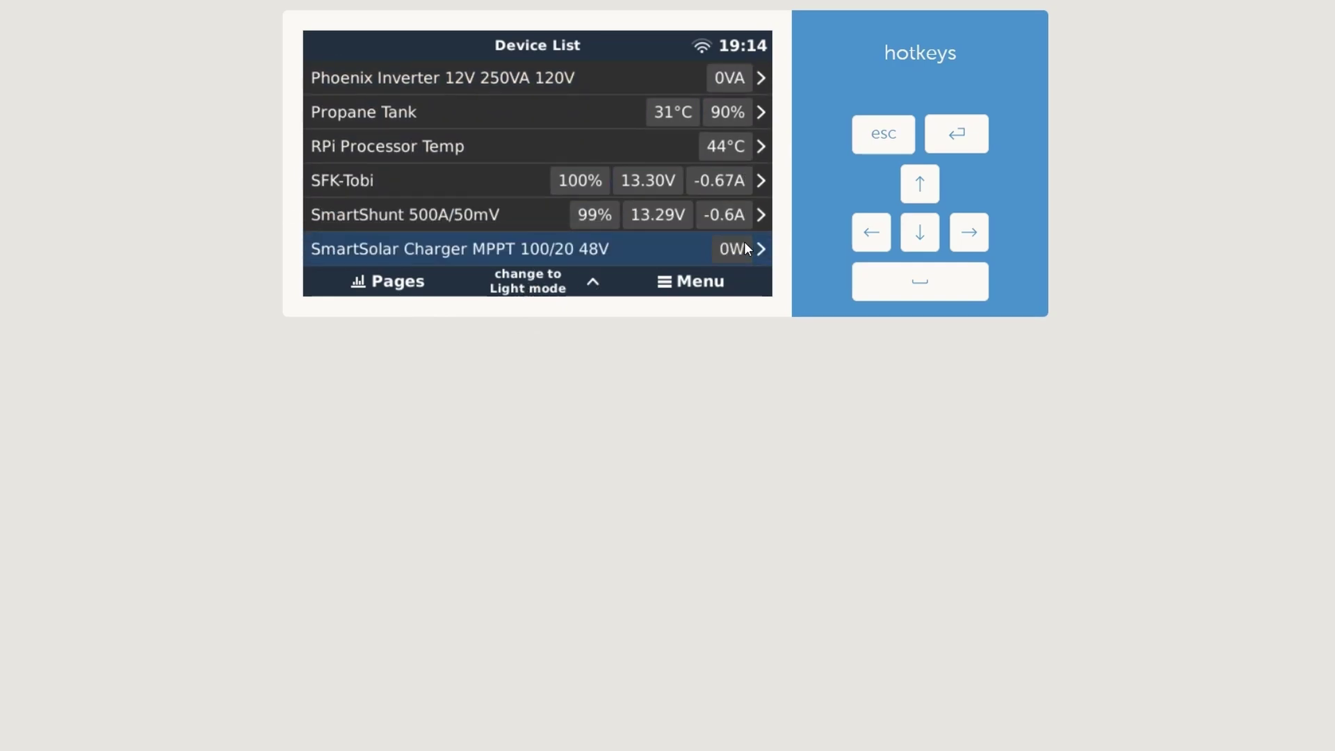
pyautogui.click(411, 280)
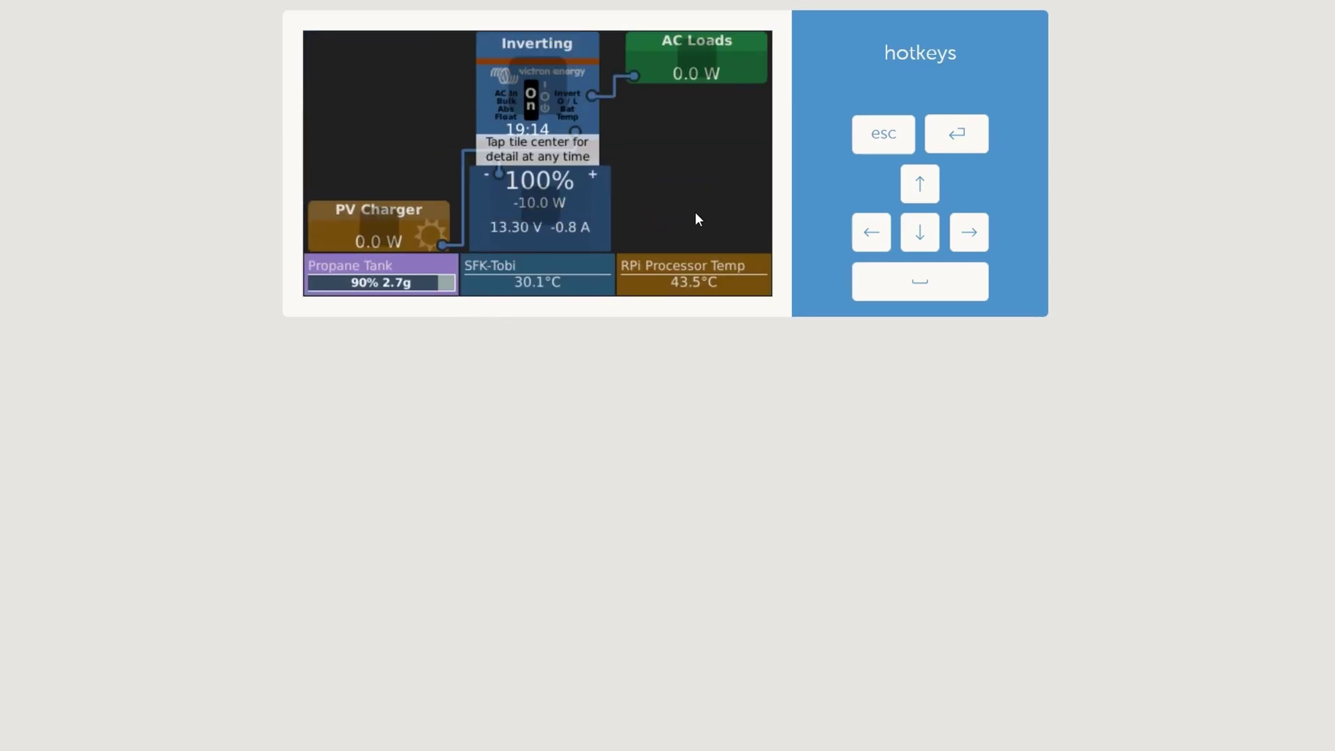
pyautogui.click(677, 177)
pyautogui.click(708, 273)
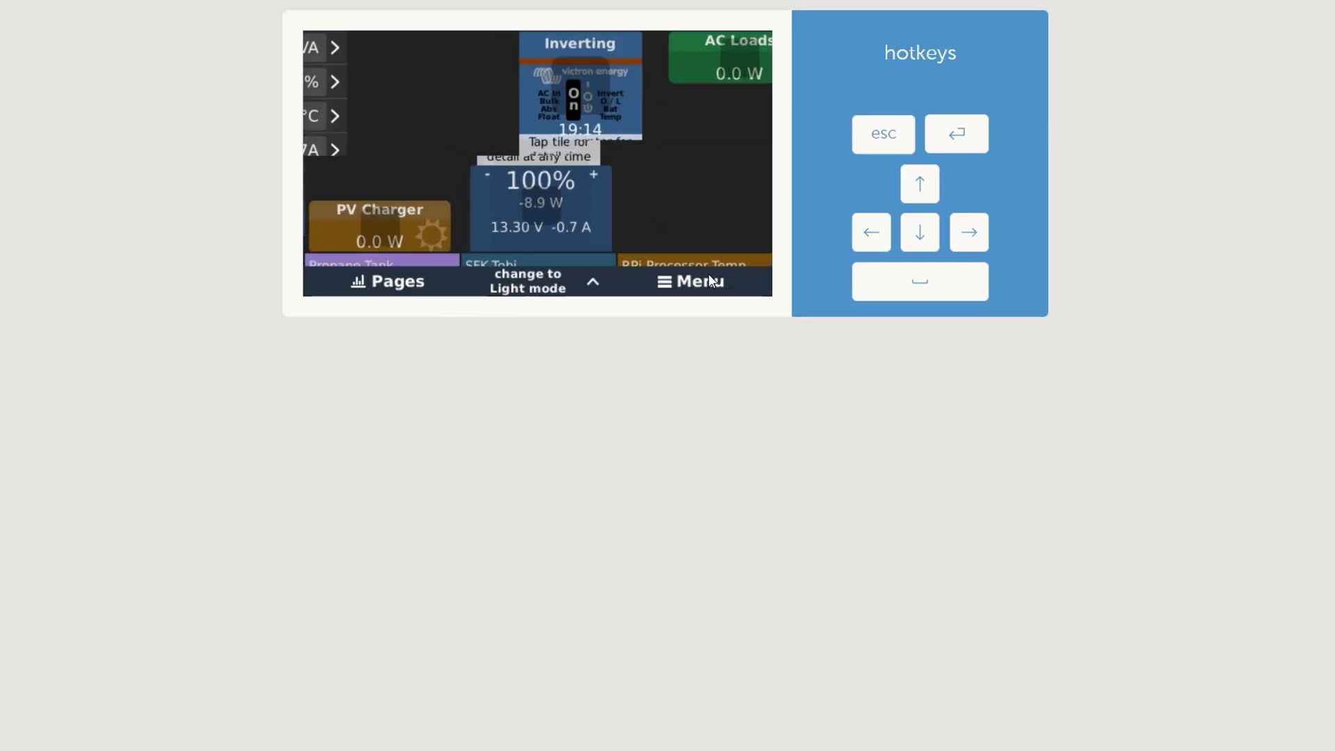
pyautogui.press('Up')
pyautogui.press('Up')
pyautogui.press('Up')
pyautogui.press('Up')
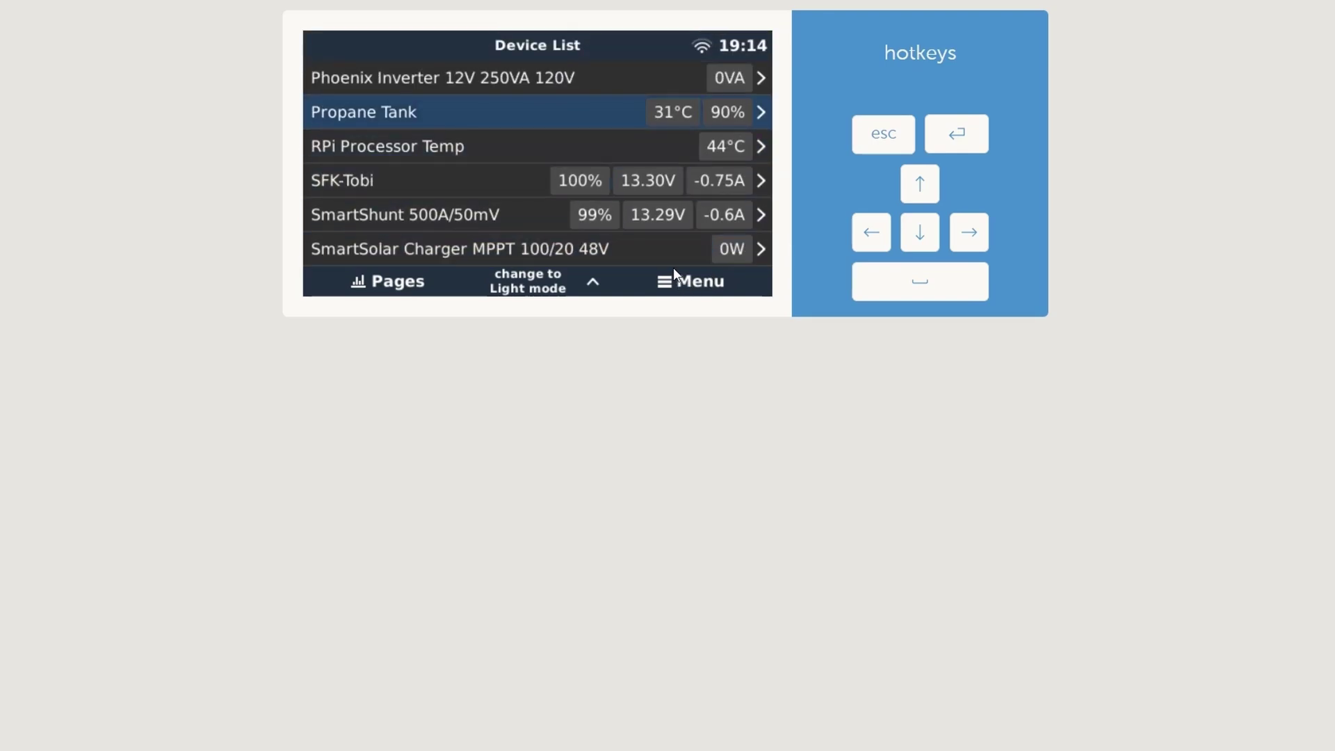
pyautogui.press('Up')
pyautogui.press('Up')
pyautogui.press('Up')
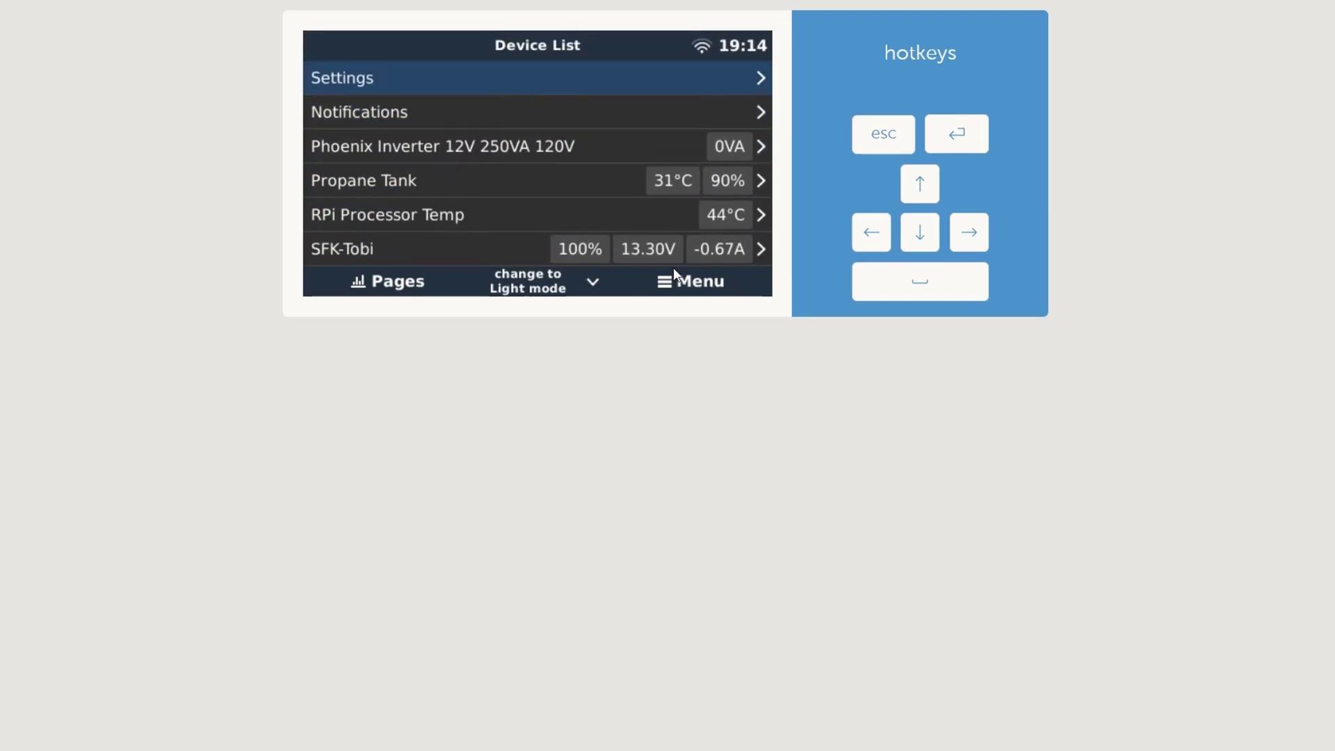
pyautogui.press('Right')
pyautogui.press('Left')
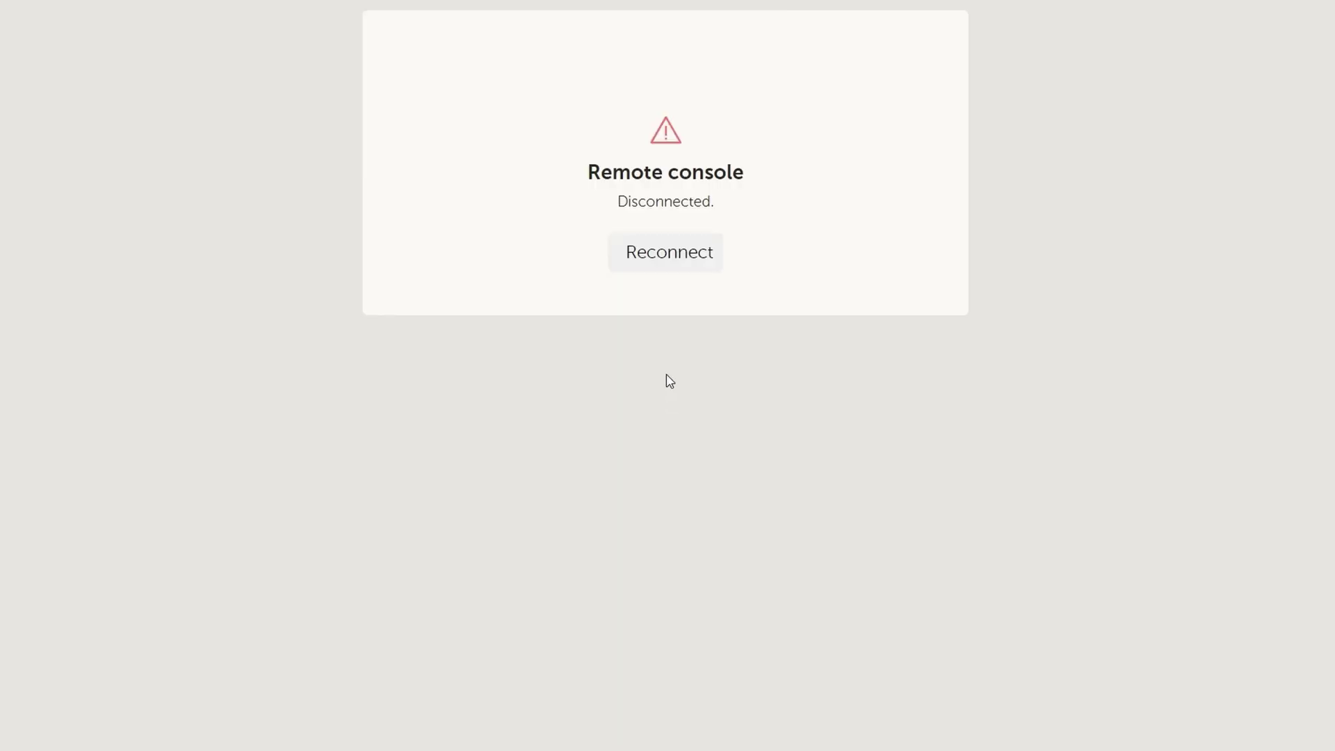
# - Reconnect the console and start the online update from Settings > Firmware > Online updates on v3.41
pyautogui.click(662, 262)
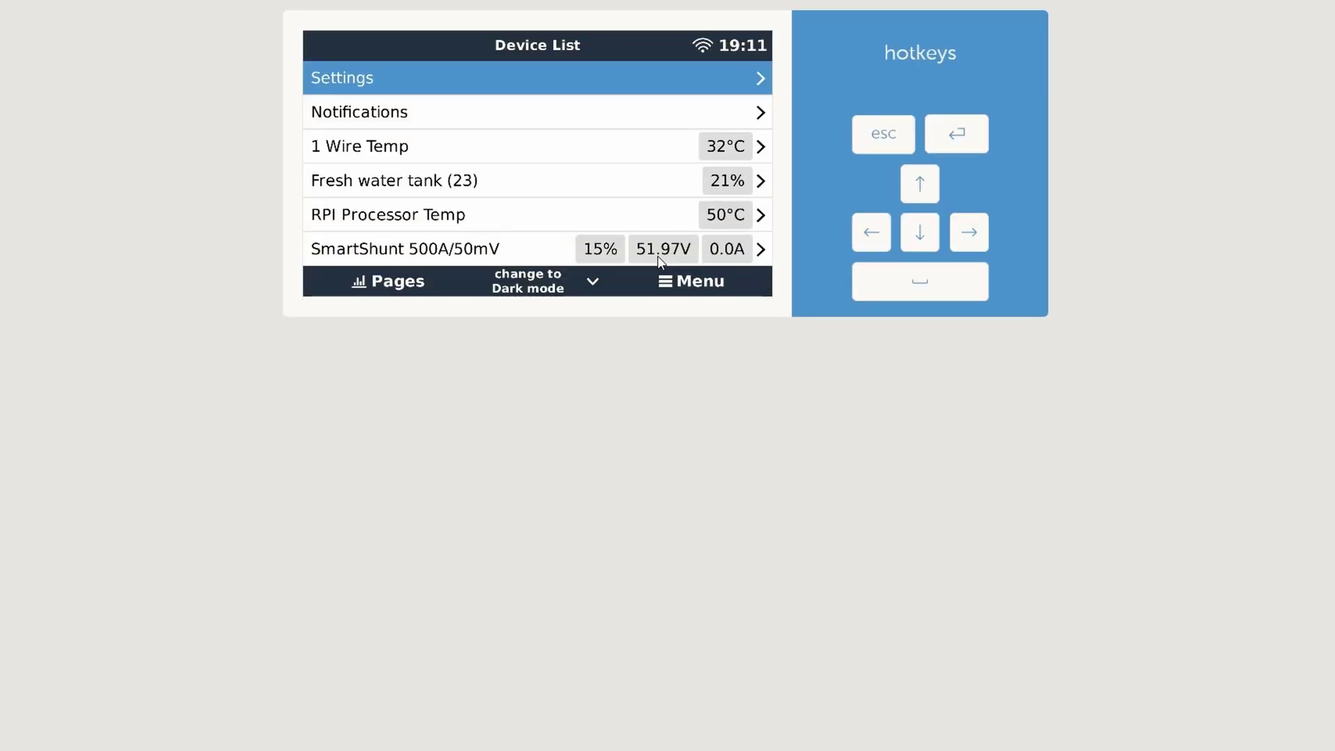
pyautogui.click(621, 78)
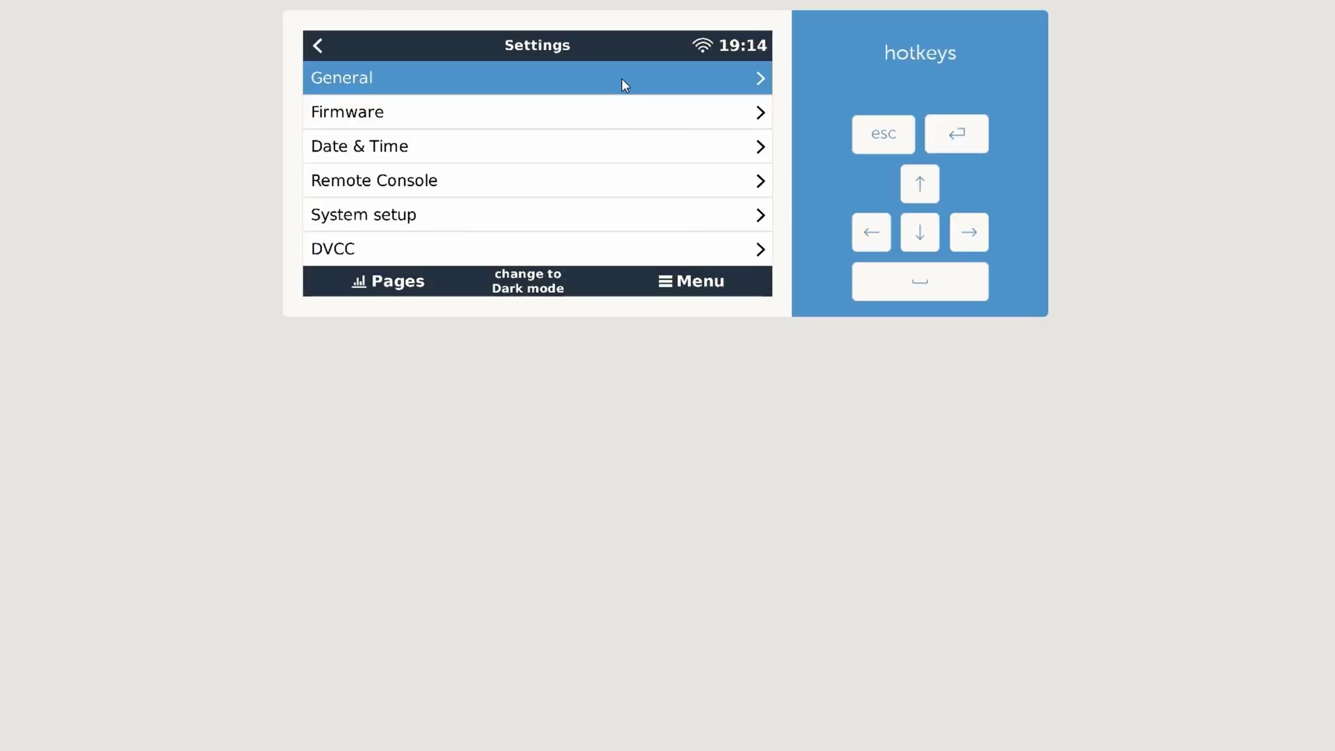
pyautogui.press('Down')
pyautogui.press('Return')
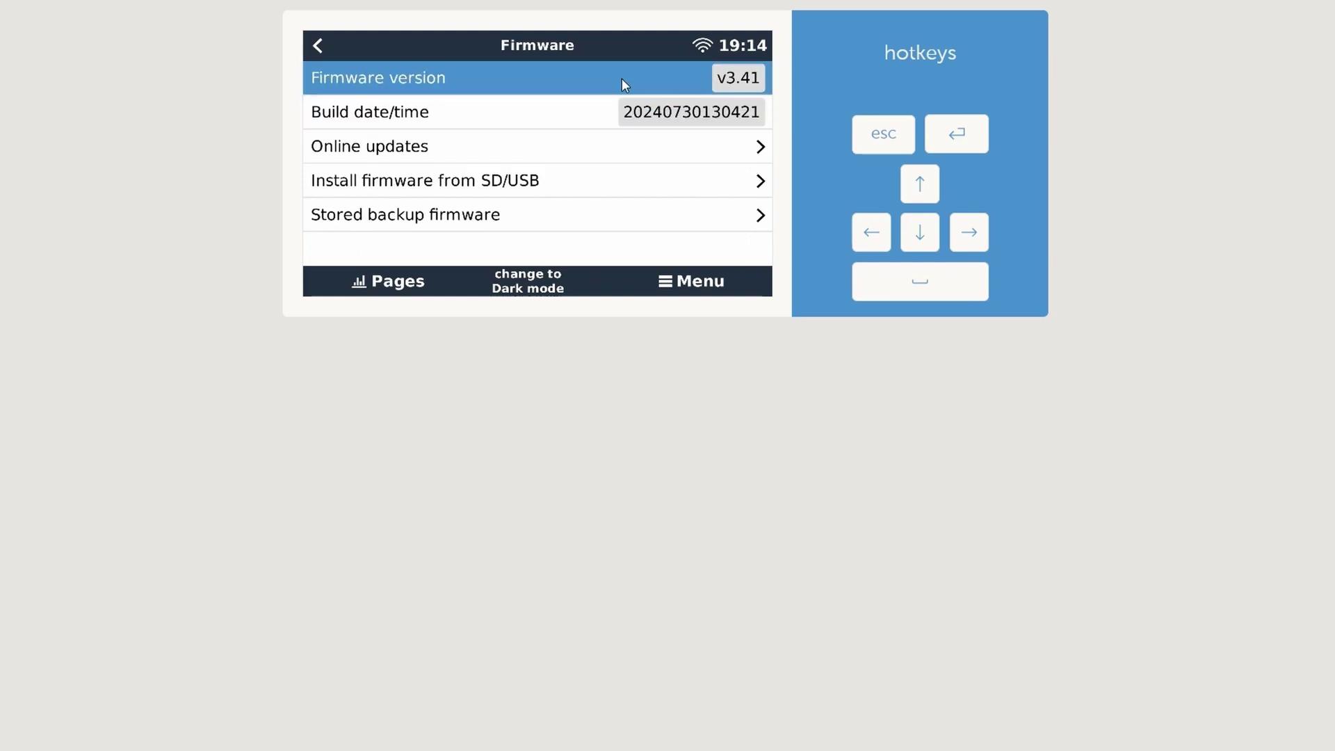
pyautogui.press('Down')
pyautogui.press('Down')
pyautogui.press('Return')
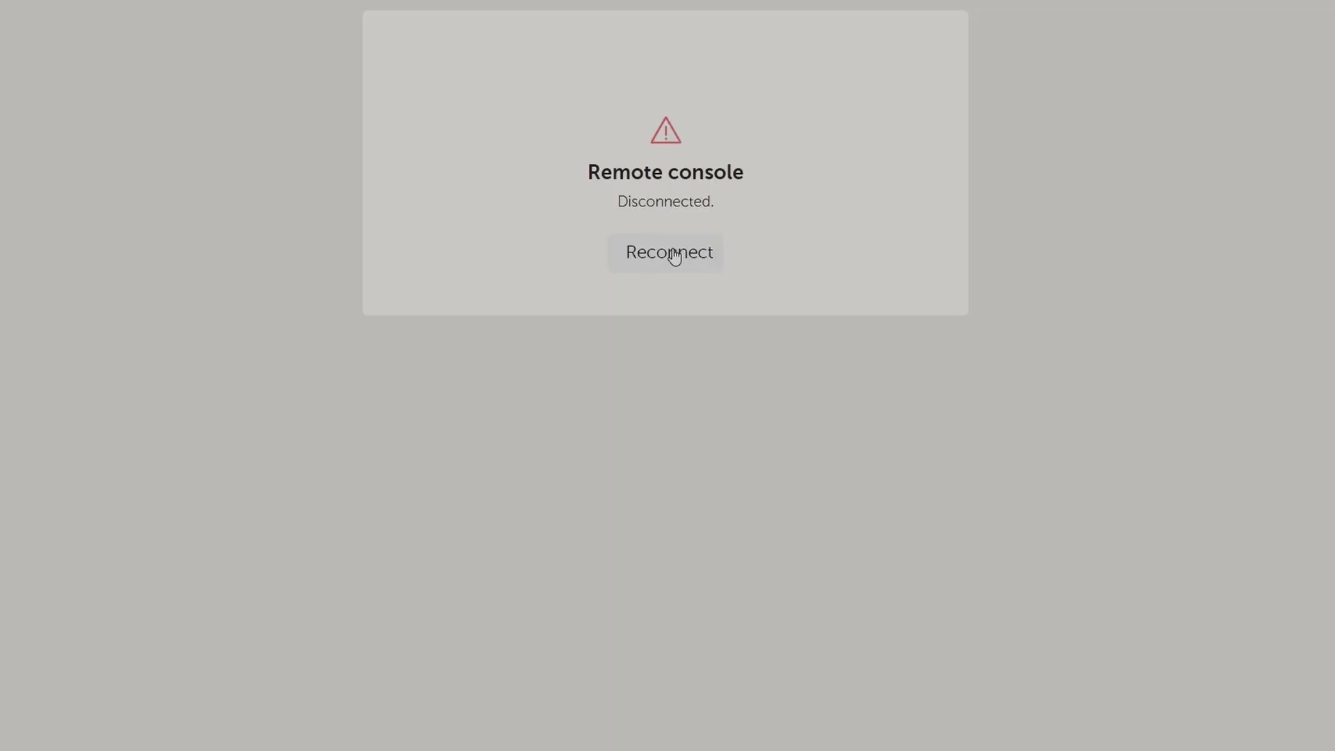
pyautogui.click(670, 253)
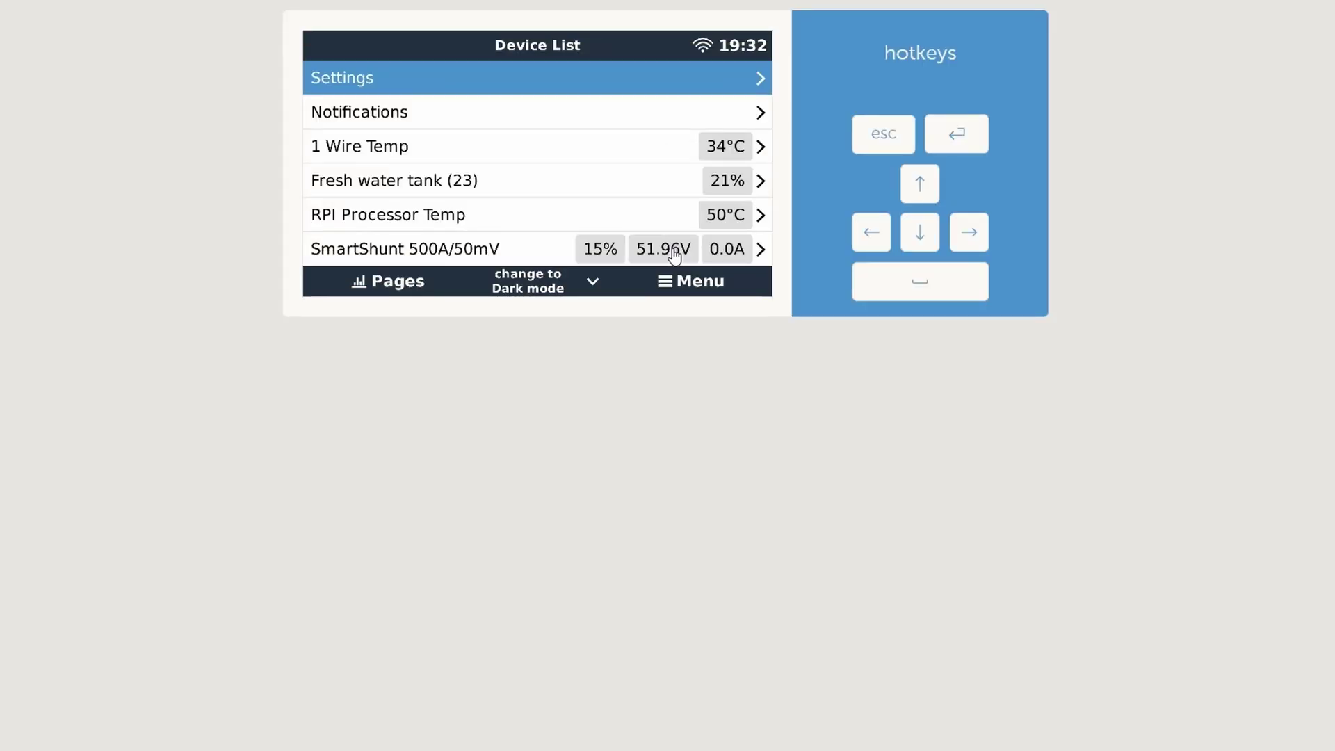
pyautogui.press('Return')
pyautogui.press('Return')
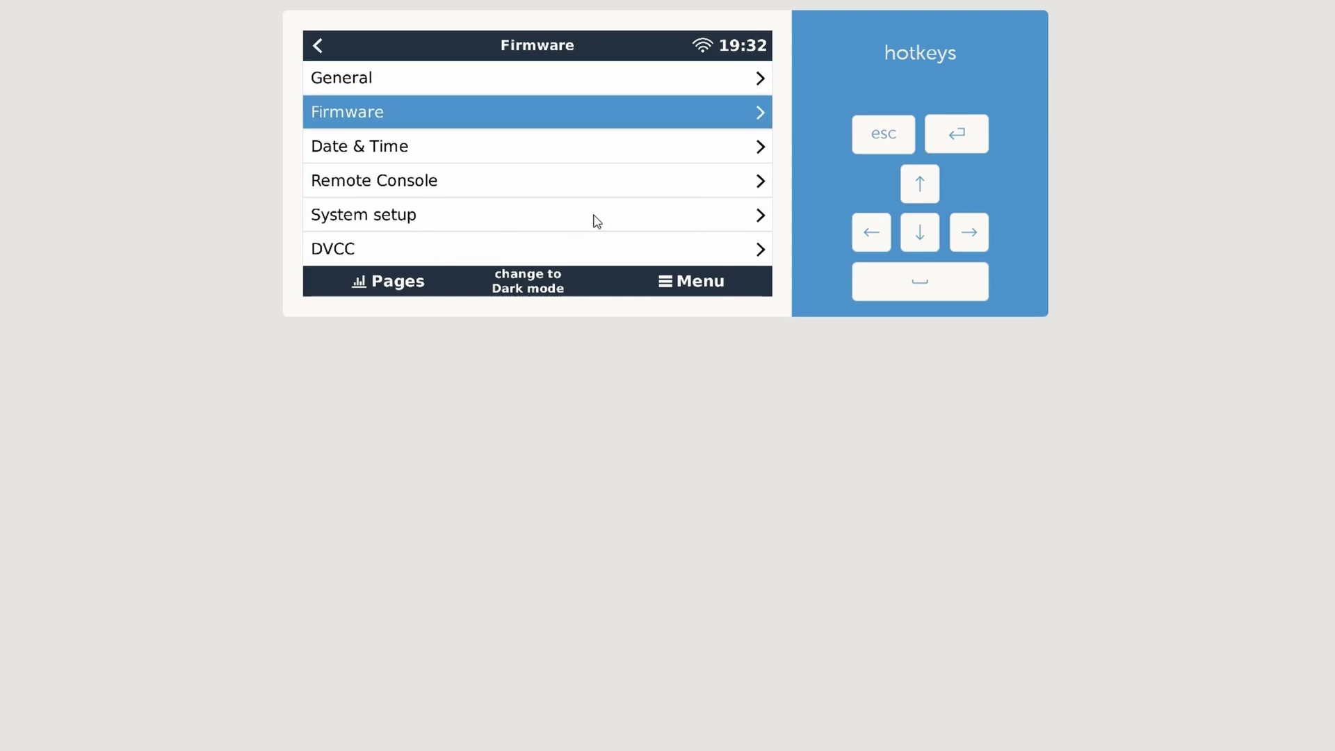
pyautogui.press('Down')
pyautogui.press('Down')
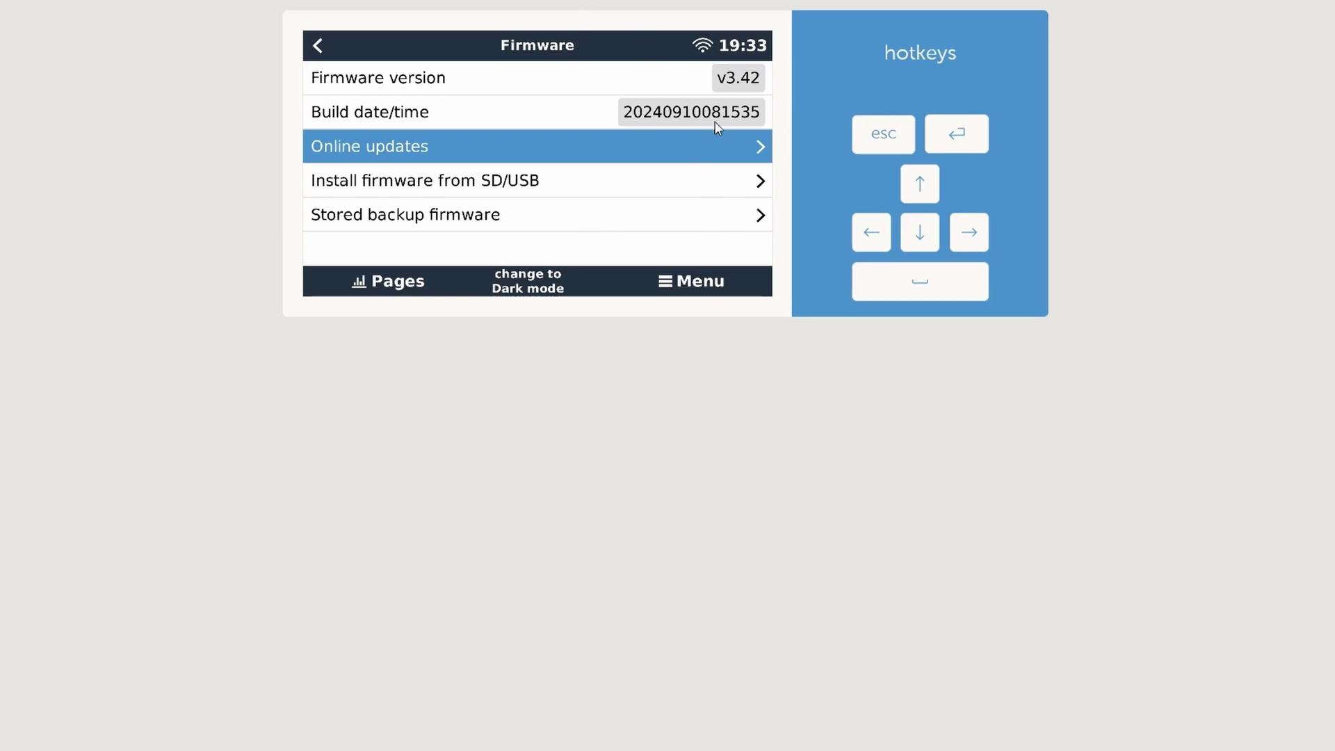
pyautogui.press('Up')
pyautogui.press('Up')
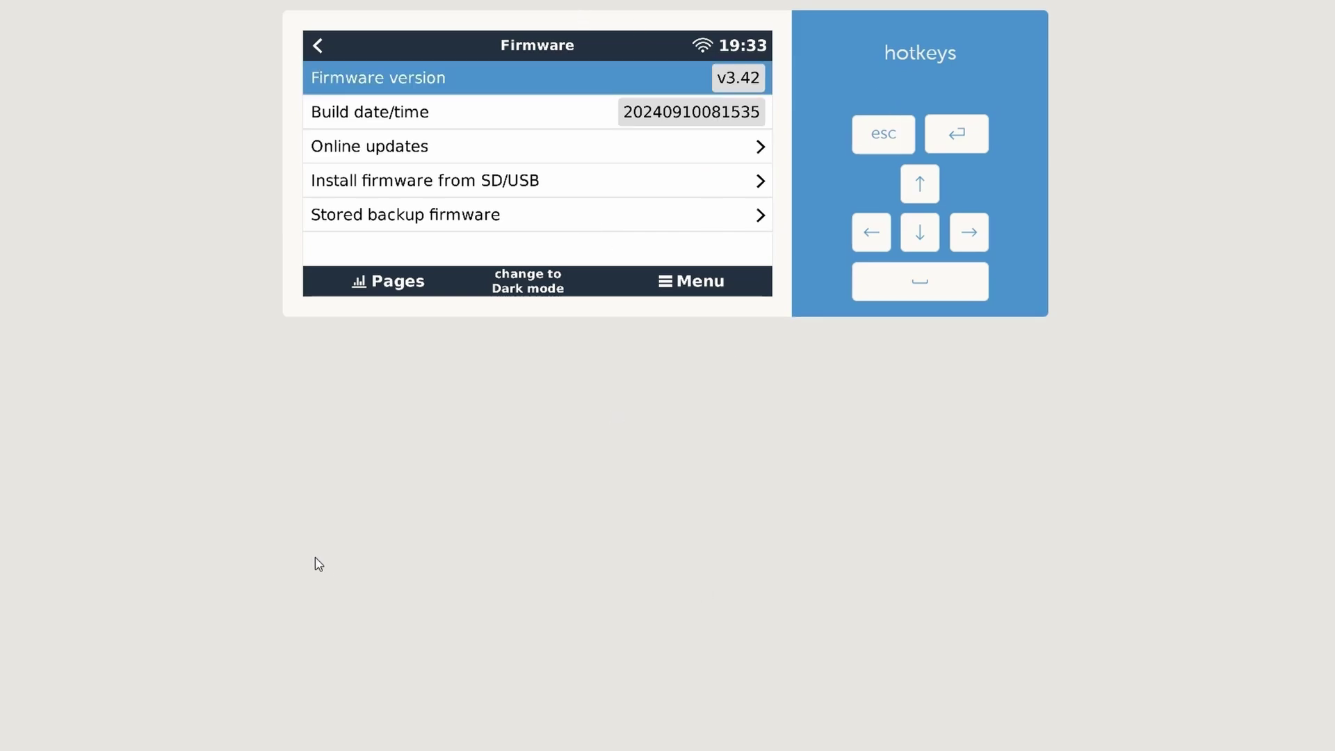
# - Return to the Device List and step down to Fresh water tank (23)
pyautogui.click(693, 288)
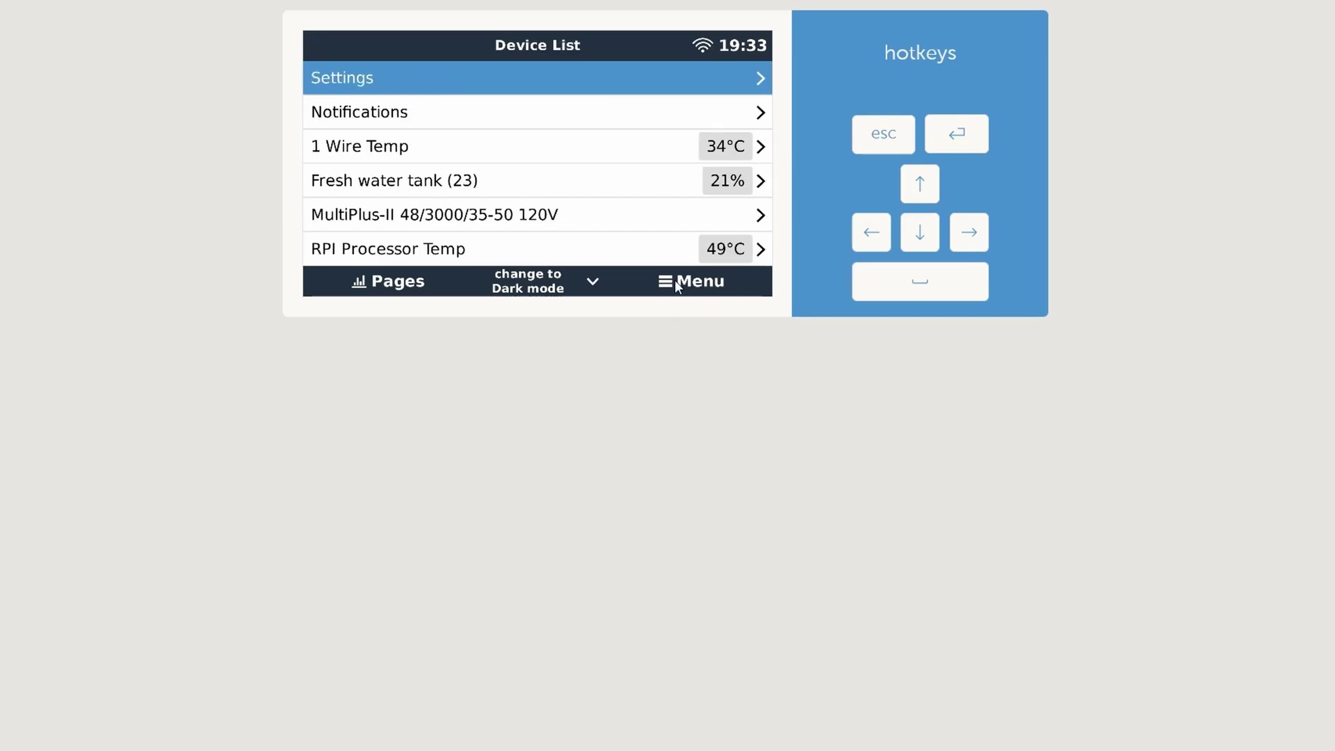
pyautogui.press('Down')
pyautogui.press('Down')
pyautogui.press('Down')
pyautogui.press('Up')
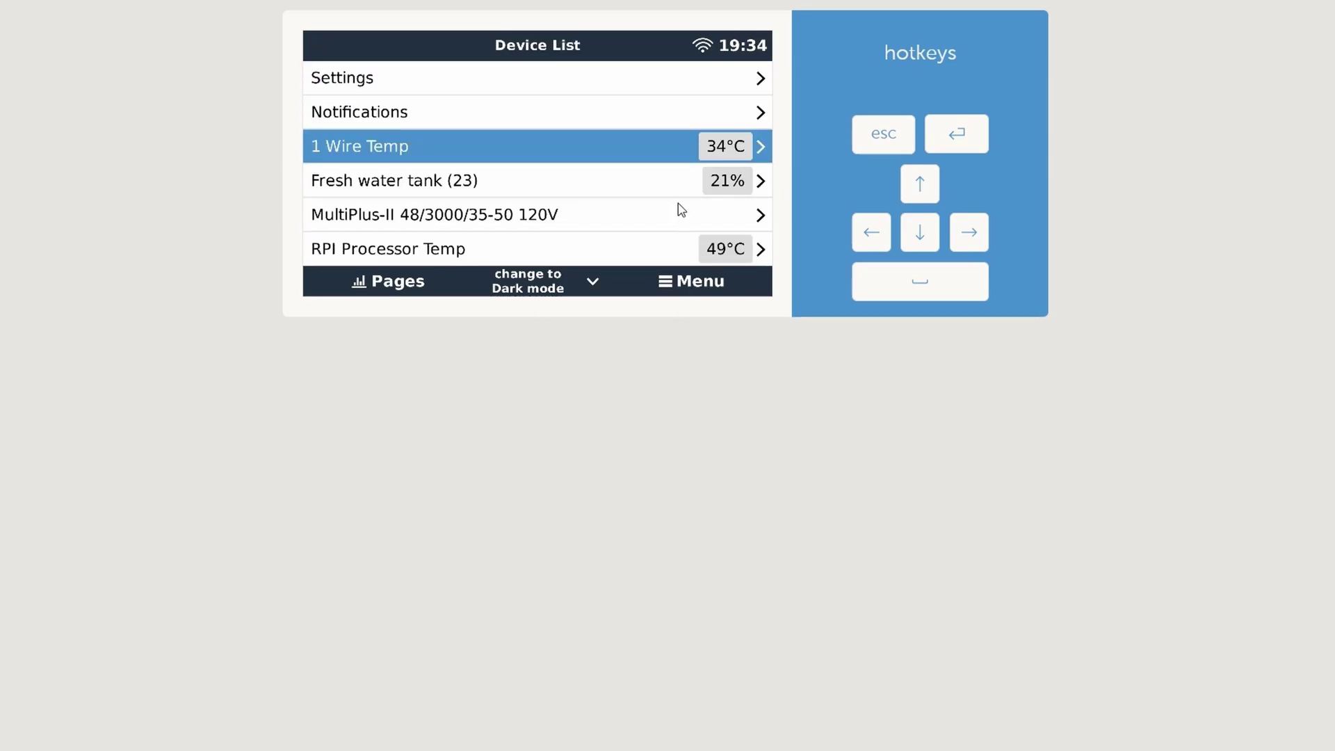
pyautogui.press('Down')
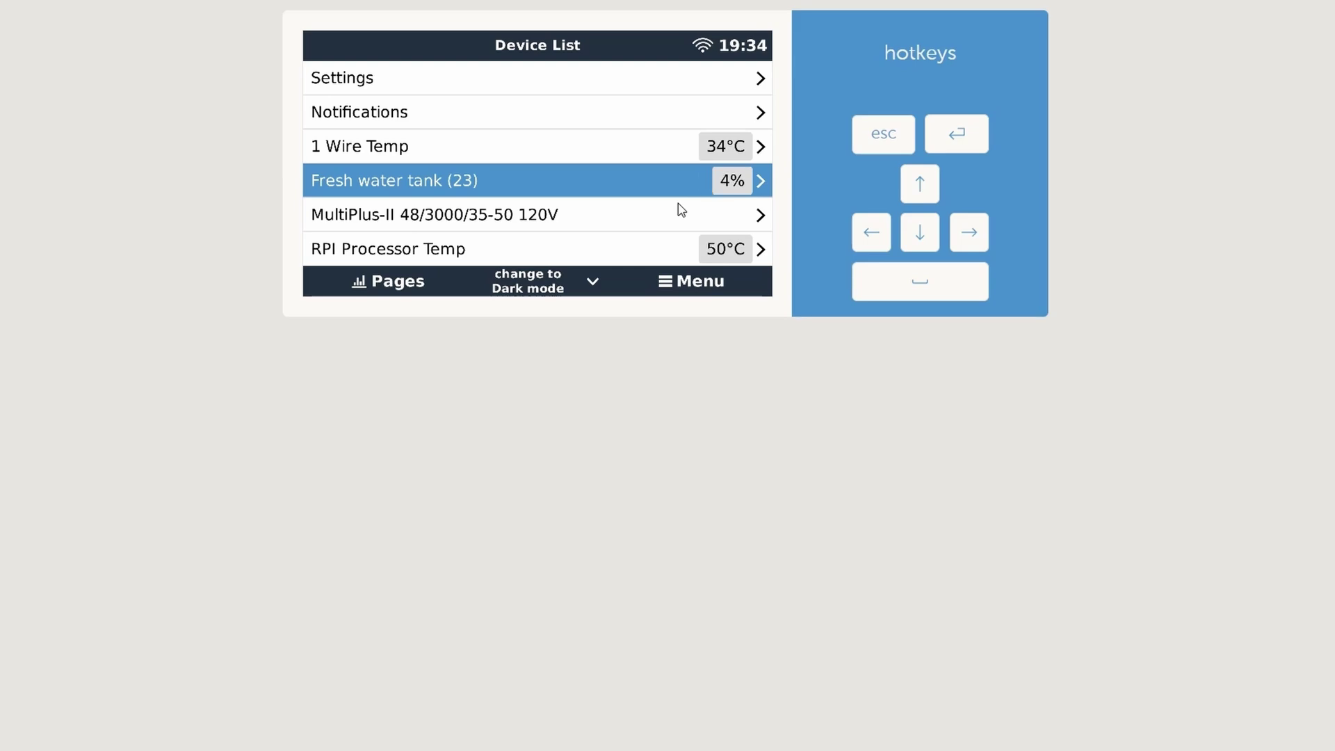
# - View the MultiPlus-II page, then go back and move down to Waste water tank (21)
pyautogui.click(681, 214)
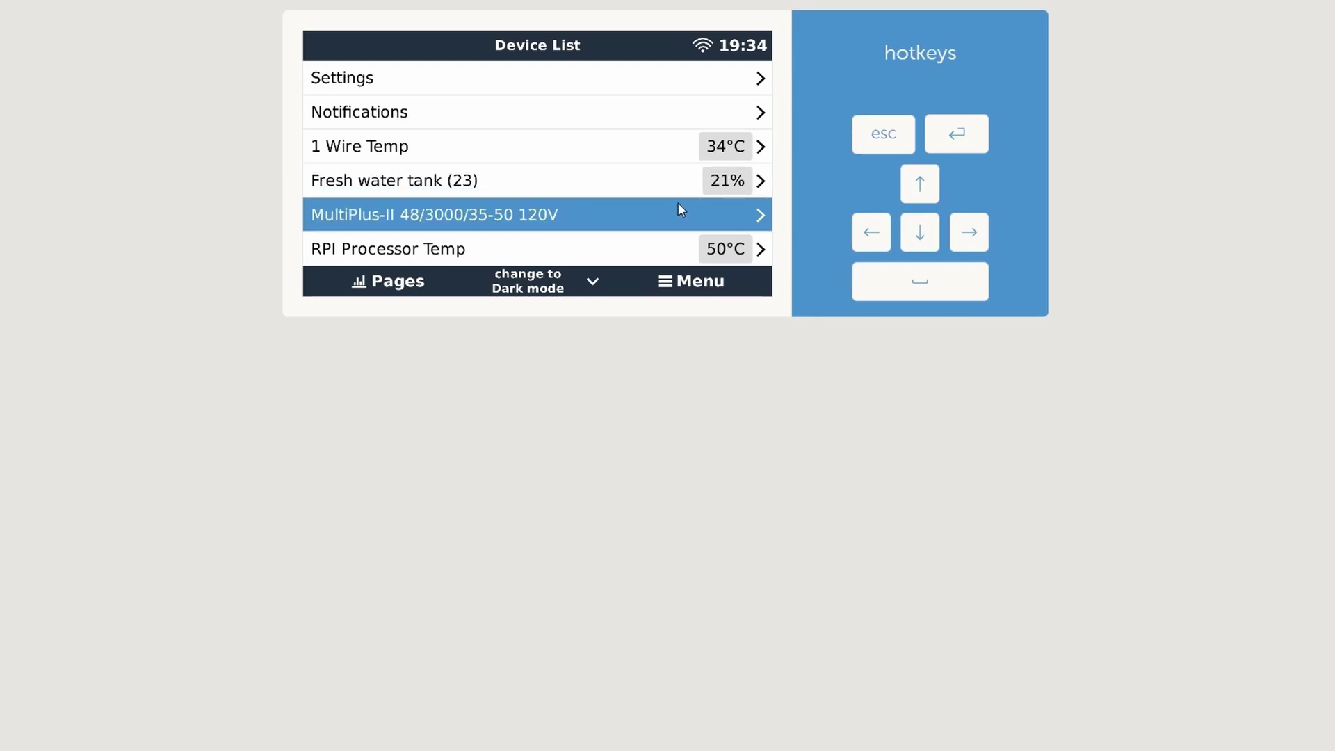
pyautogui.press('Escape')
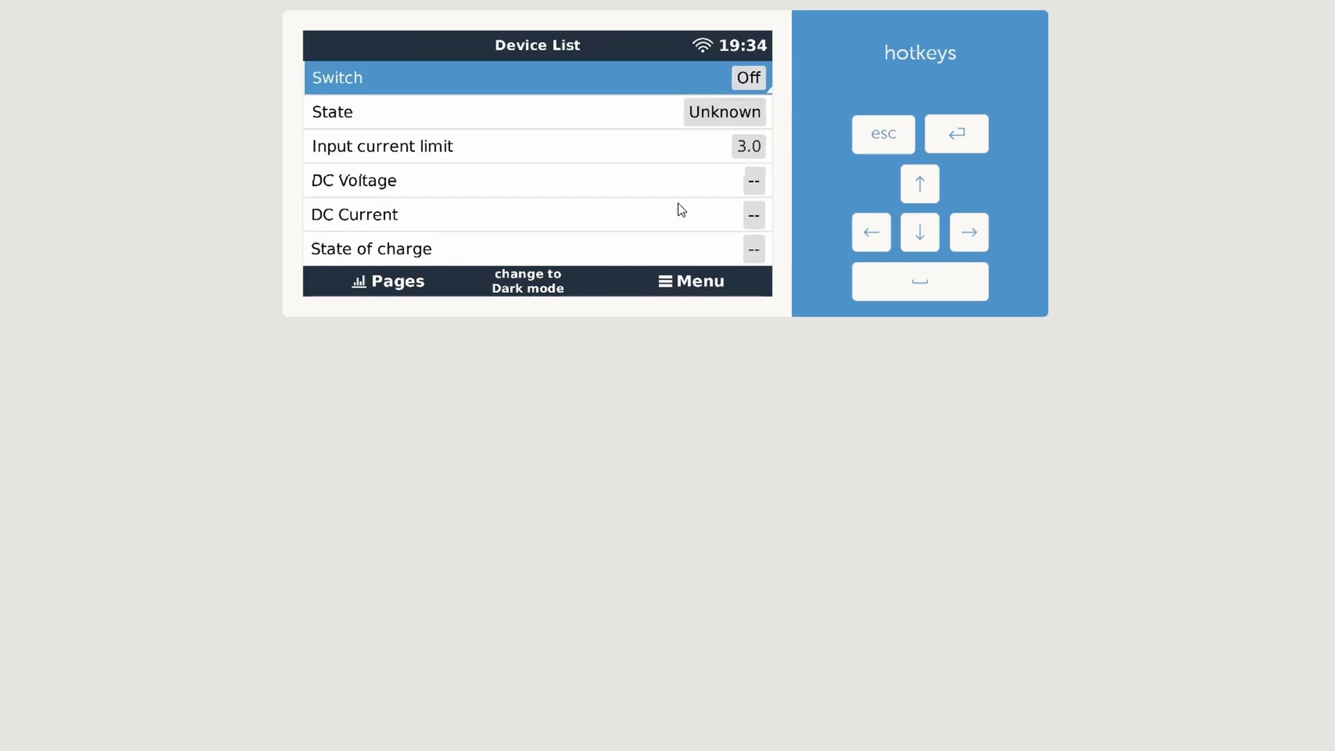
pyautogui.press('Down')
pyautogui.press('Down')
pyautogui.press('Down')
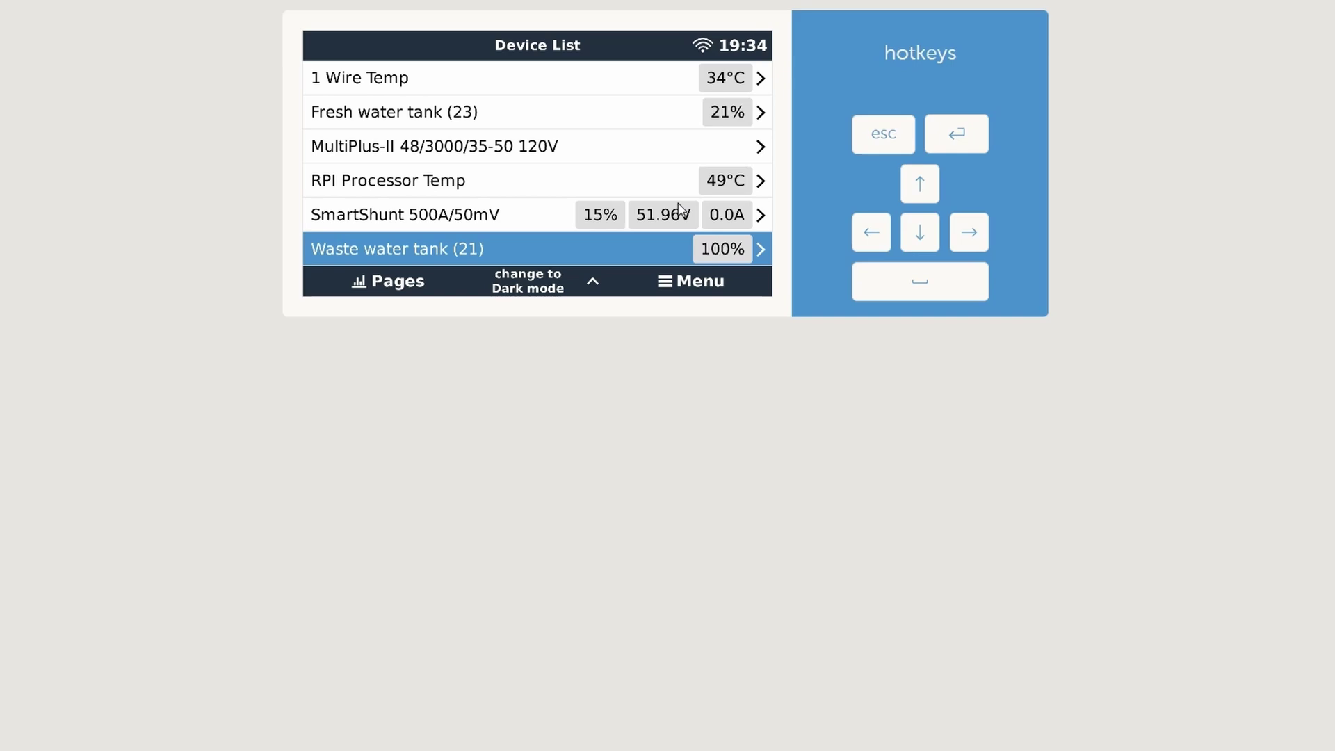
# - From the graphical overview, switch the inverter On and then back Off
pyautogui.click(416, 284)
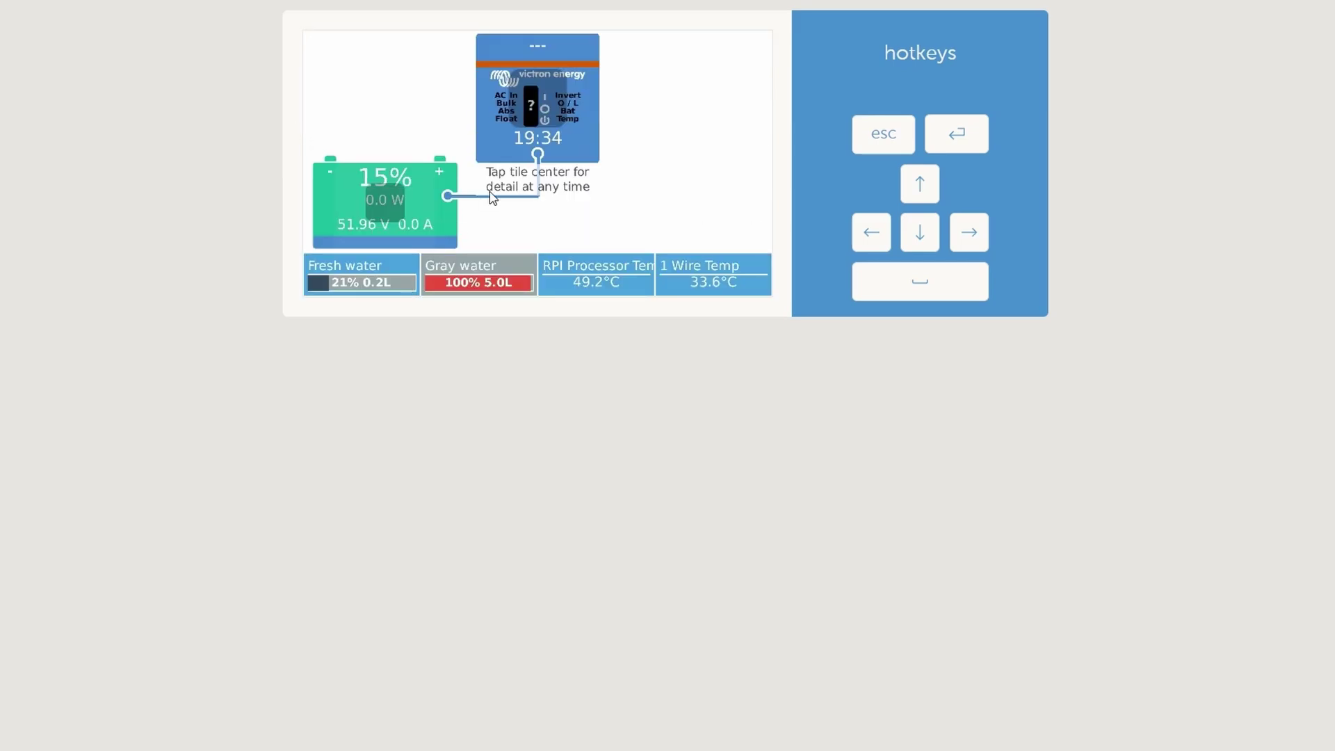
pyautogui.click(544, 103)
pyautogui.click(661, 84)
pyautogui.click(547, 91)
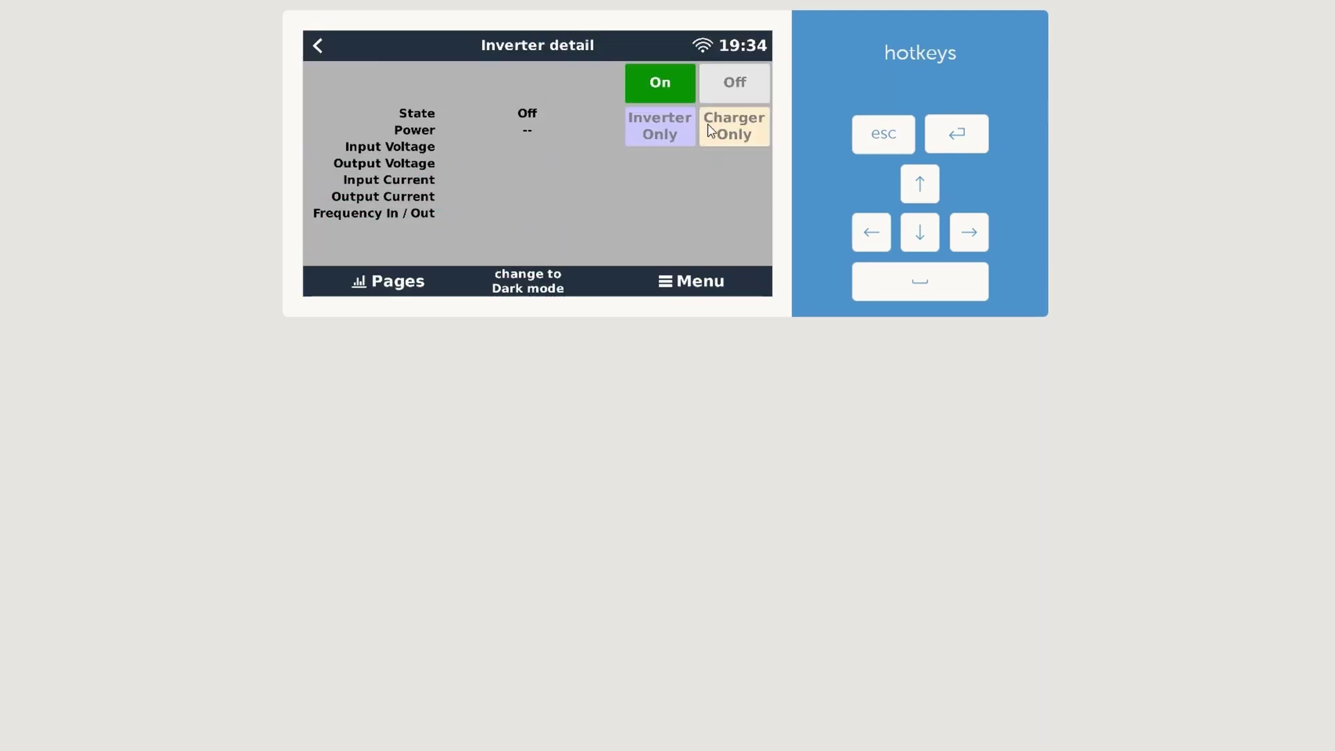
pyautogui.click(741, 82)
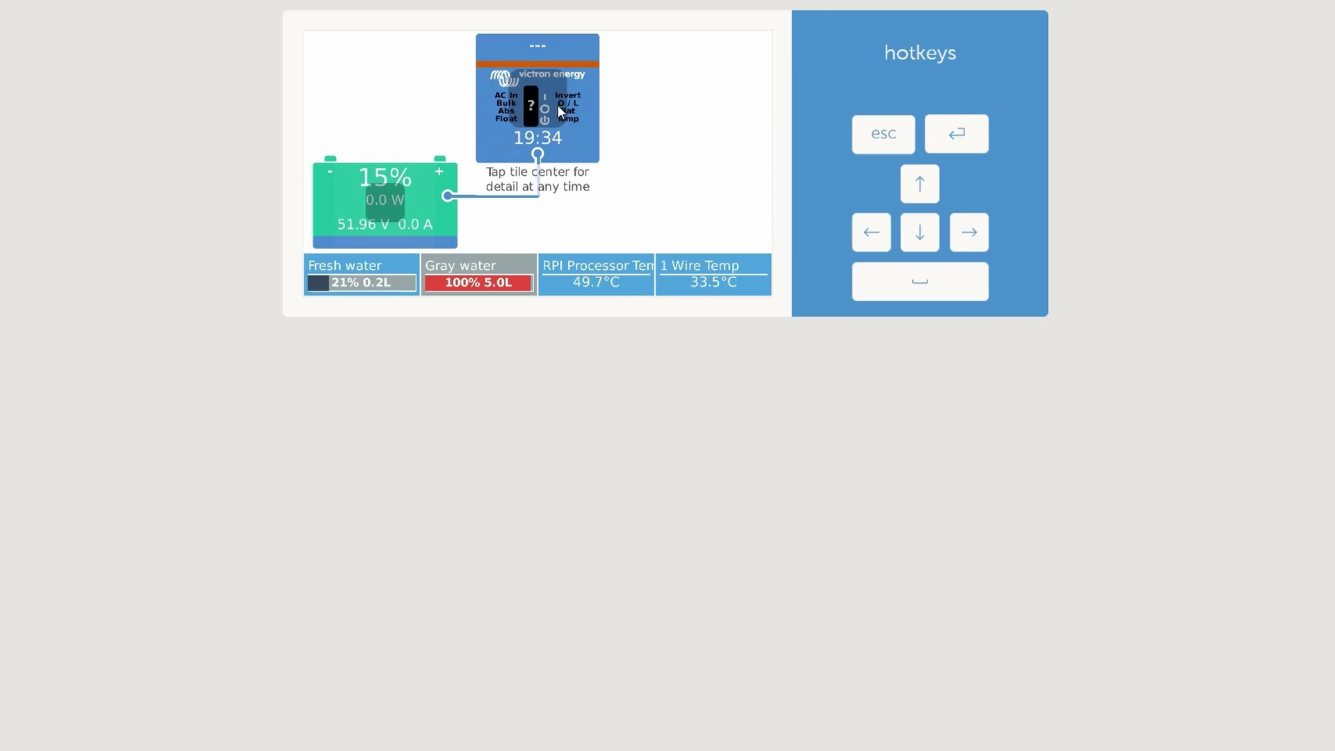
# - On the relay overview, toggle Relay 3 on and off twice
pyautogui.moveTo(557, 104); pyautogui.dragTo(316, 140)
pyautogui.moveTo(720, 124); pyautogui.dragTo(286, 122)
pyautogui.moveTo(727, 128); pyautogui.dragTo(612, 150)
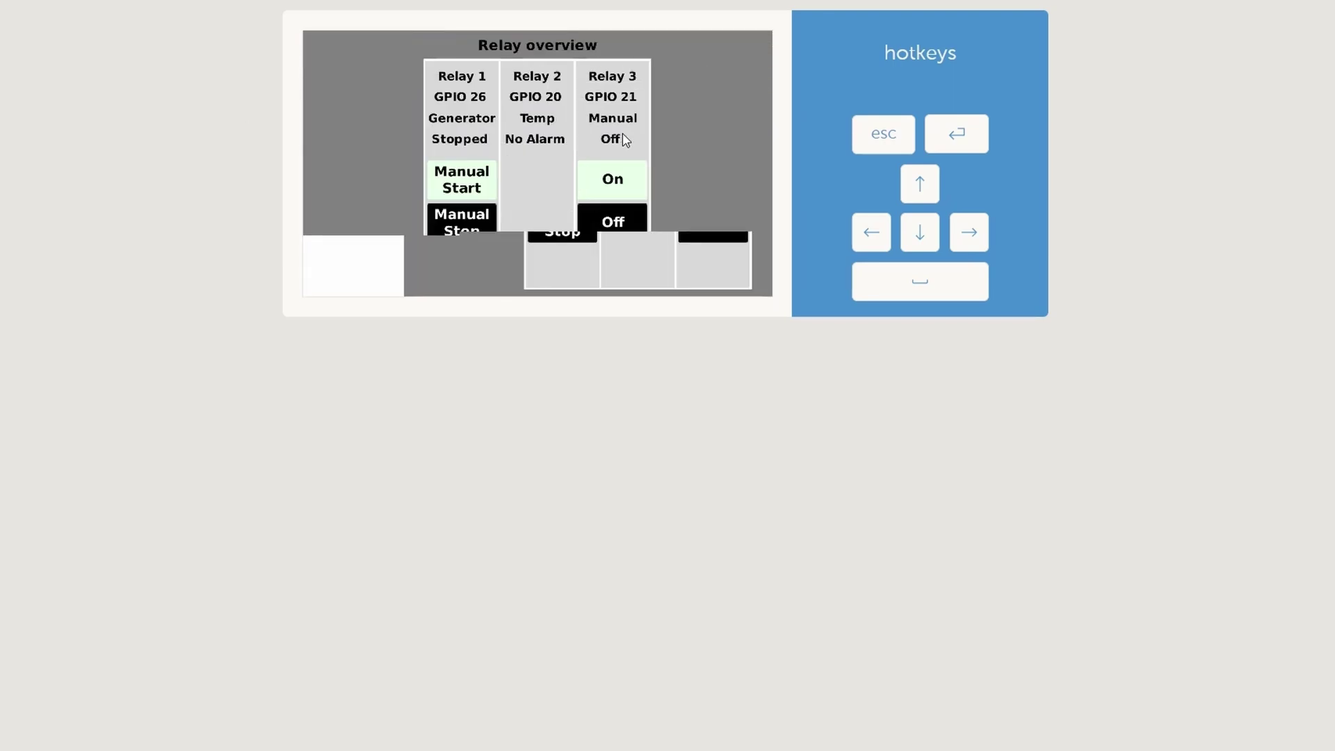
pyautogui.click(606, 194)
pyautogui.click(594, 224)
pyautogui.click(613, 184)
pyautogui.click(613, 222)
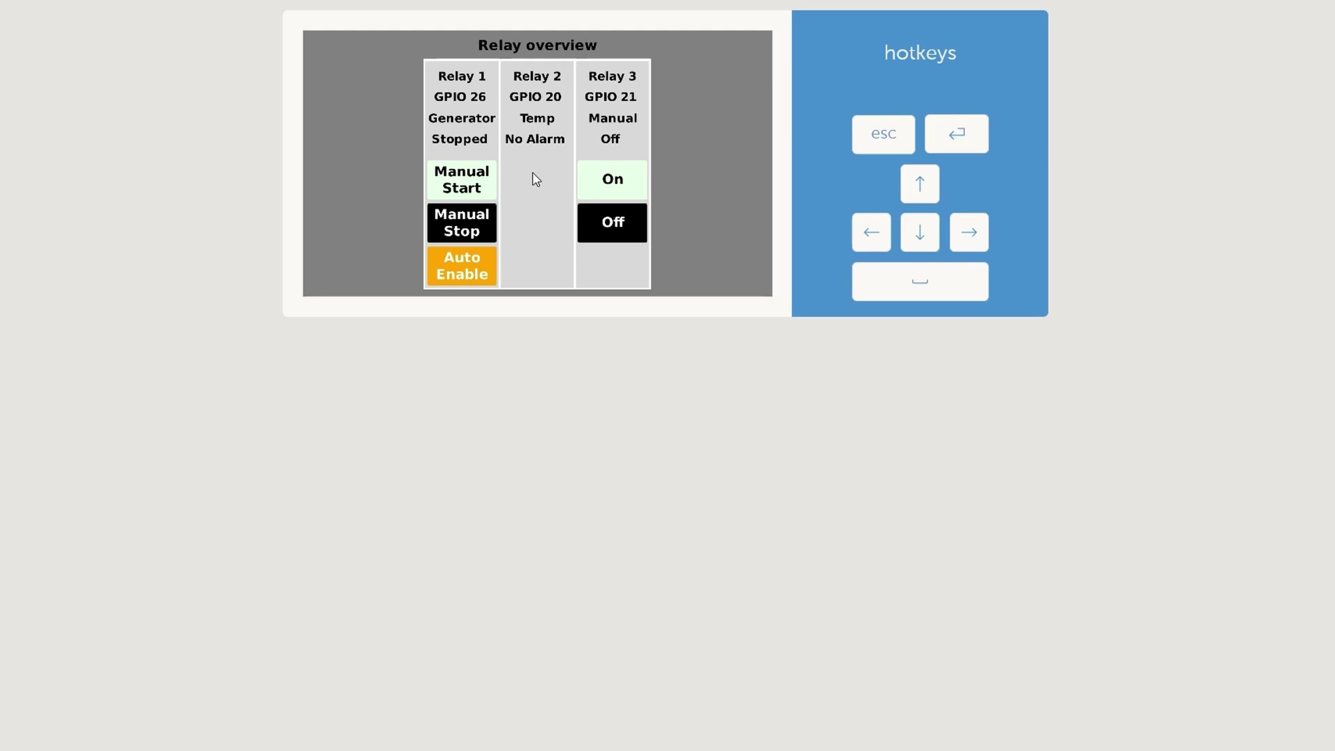
# - Manually start and stop the Relay 1 generator, then swipe to the tank levels page
pyautogui.click(477, 187)
pyautogui.click(484, 224)
pyautogui.moveTo(721, 202); pyautogui.dragTo(313, 194)
pyautogui.moveTo(662, 137); pyautogui.dragTo(515, 158)
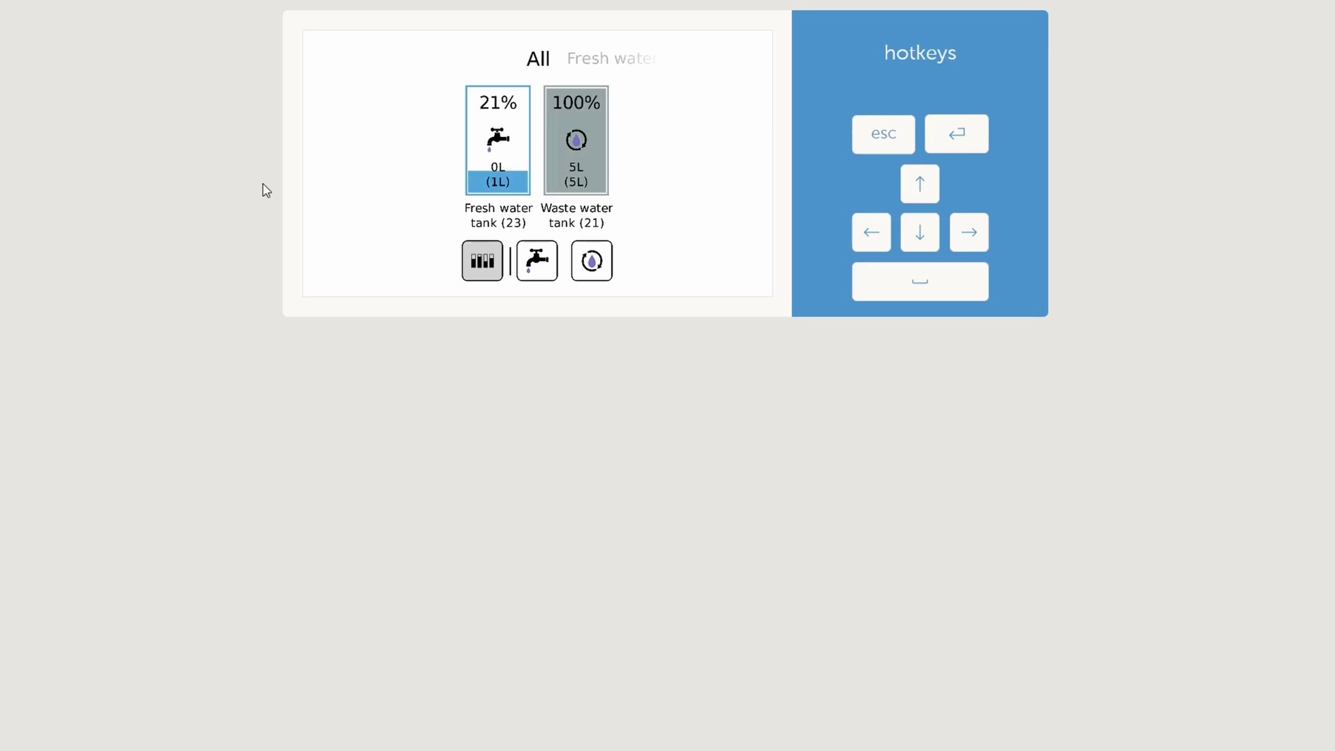
# - Return to the main overview showing the inverter Off, then open the Device List
pyautogui.press('Left')
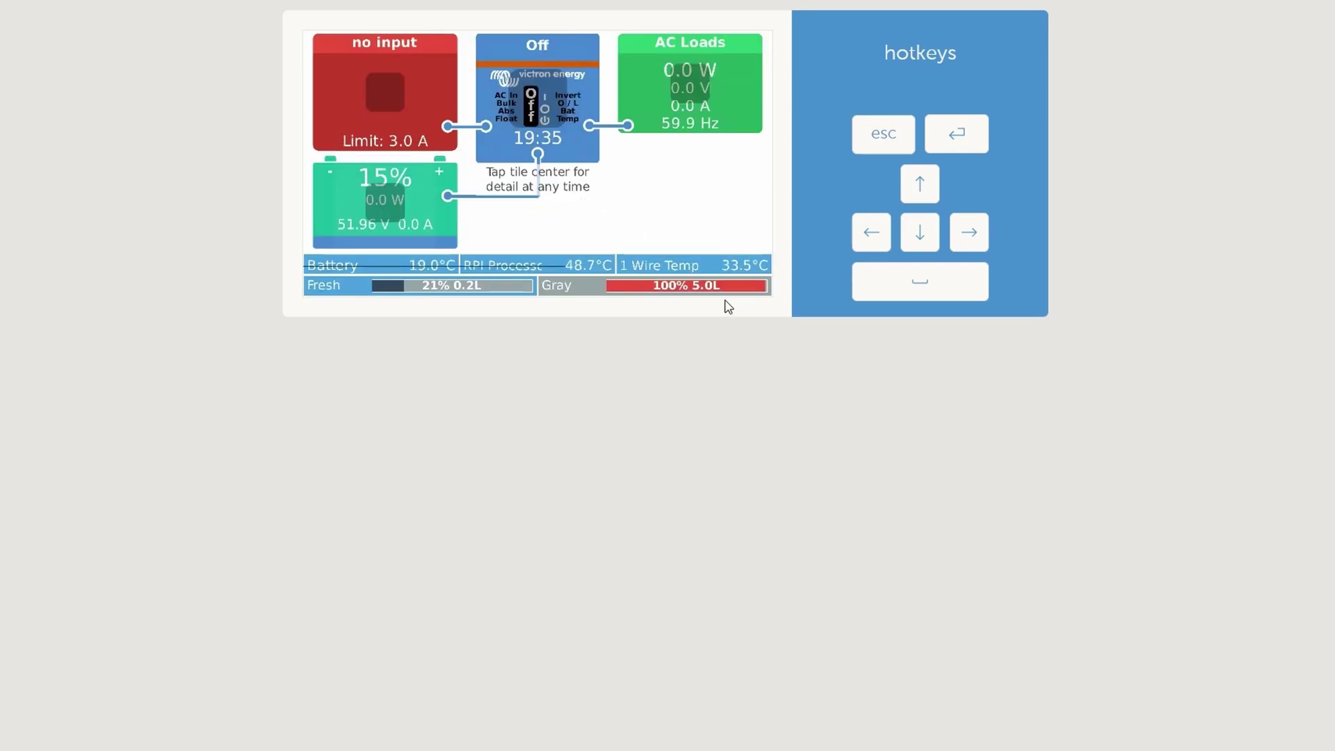
pyautogui.click(714, 294)
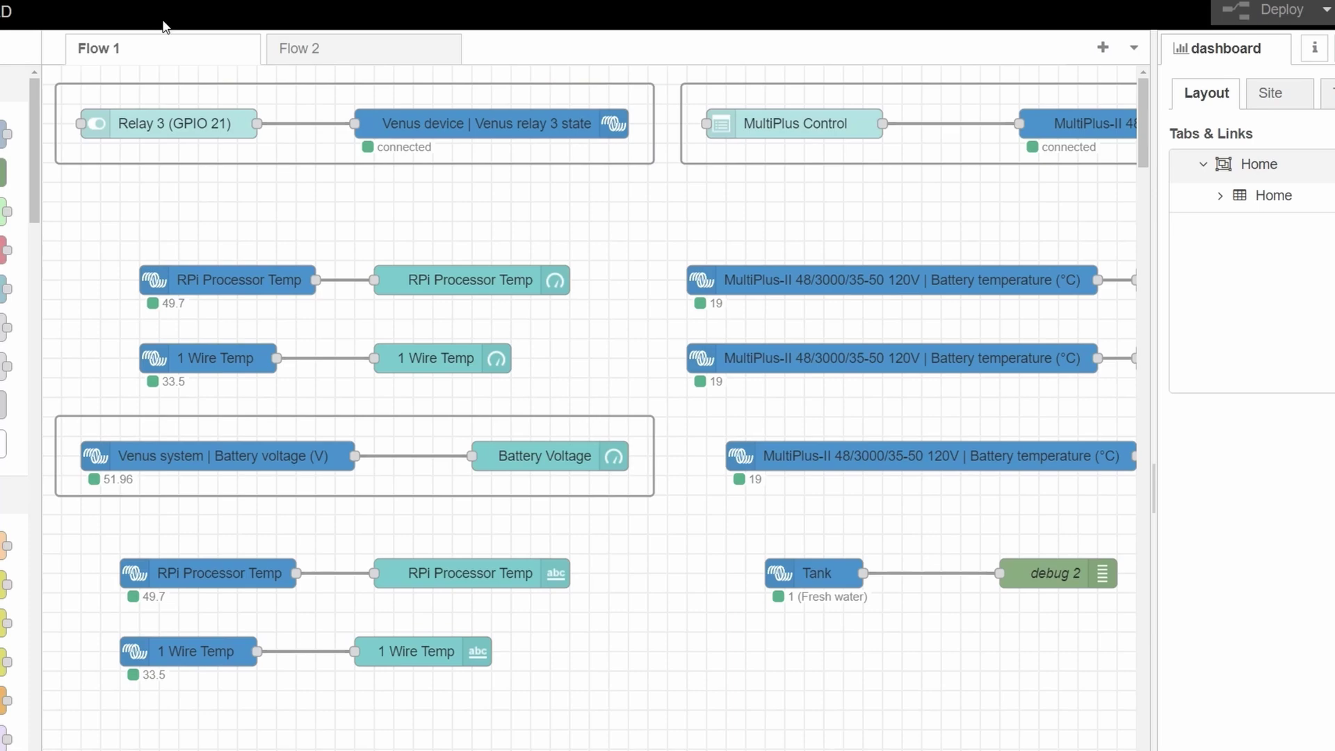
# - Reload the Node-RED editor so the Venus nodes show connected with live readings like 51.96 V
pyautogui.press('F5')
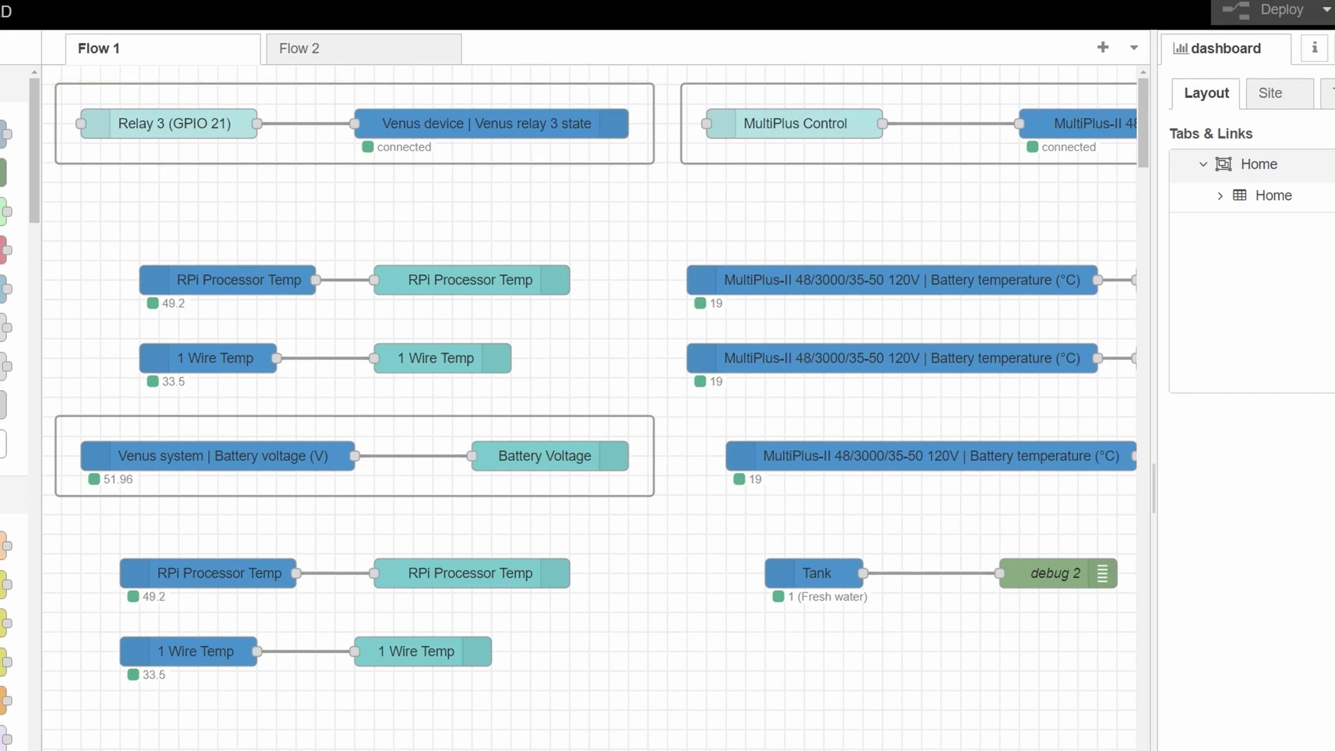
pyautogui.click(744, 2)
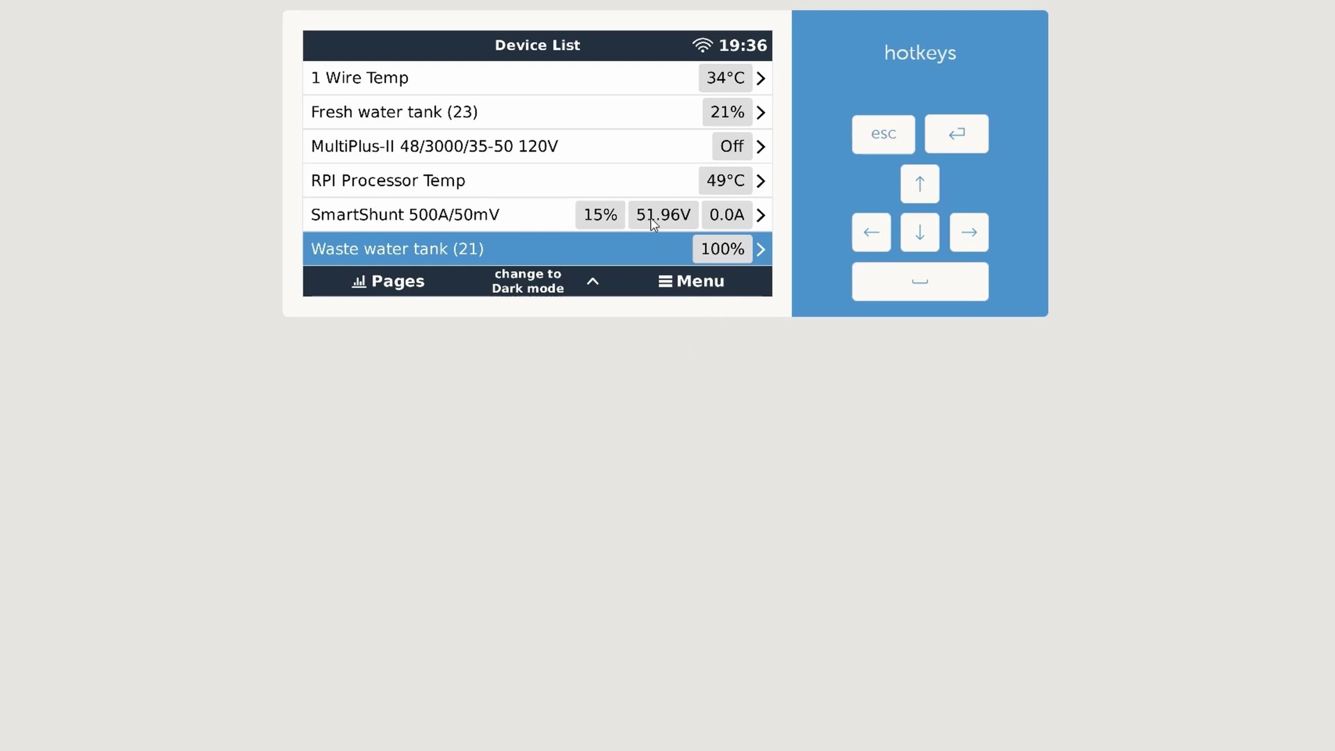
pyautogui.click(656, 116)
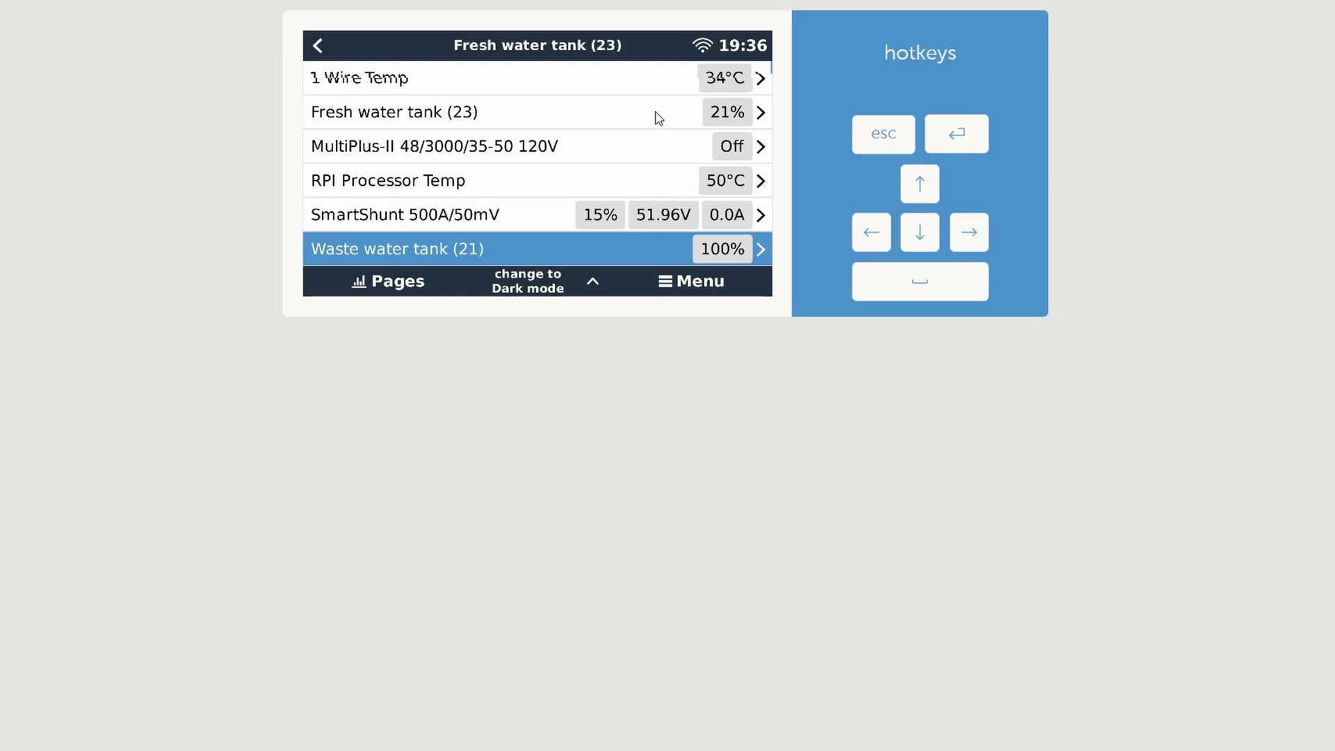
pyautogui.press('Escape')
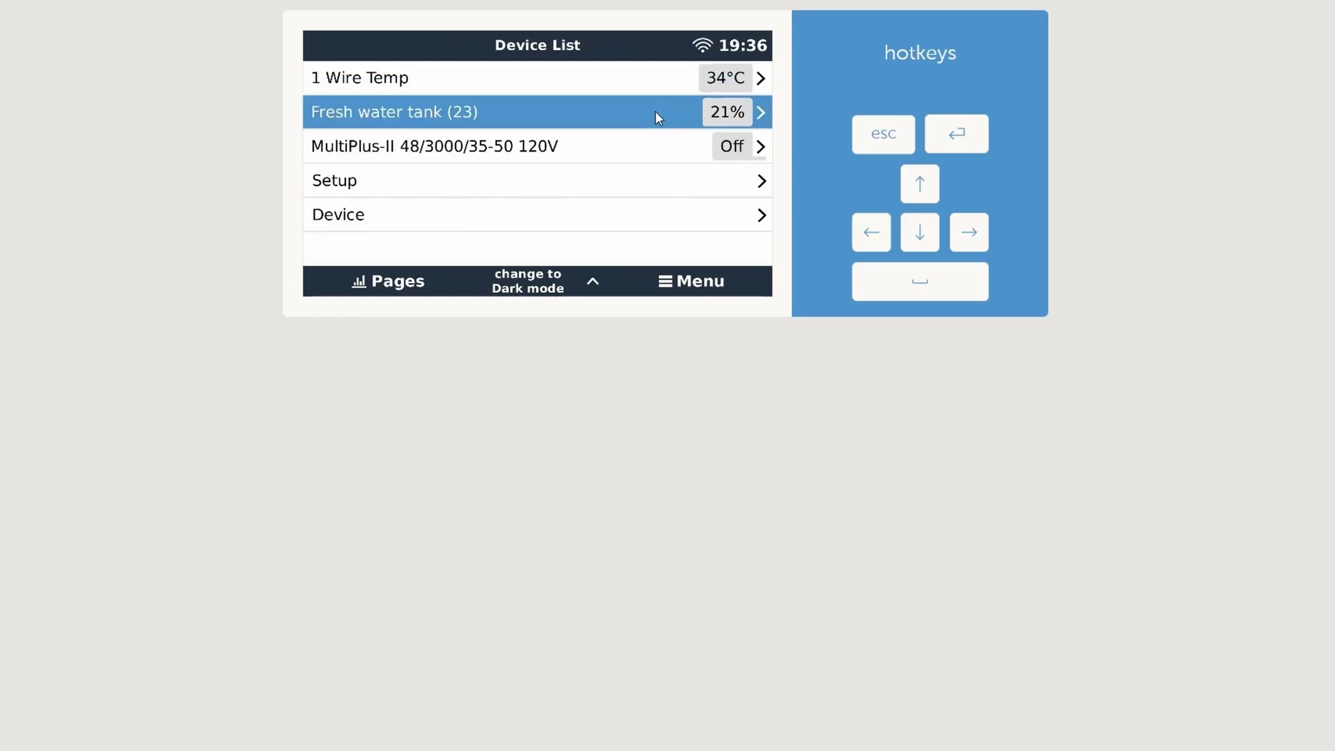
pyautogui.press('Up')
pyautogui.press('Up')
pyautogui.press('Up')
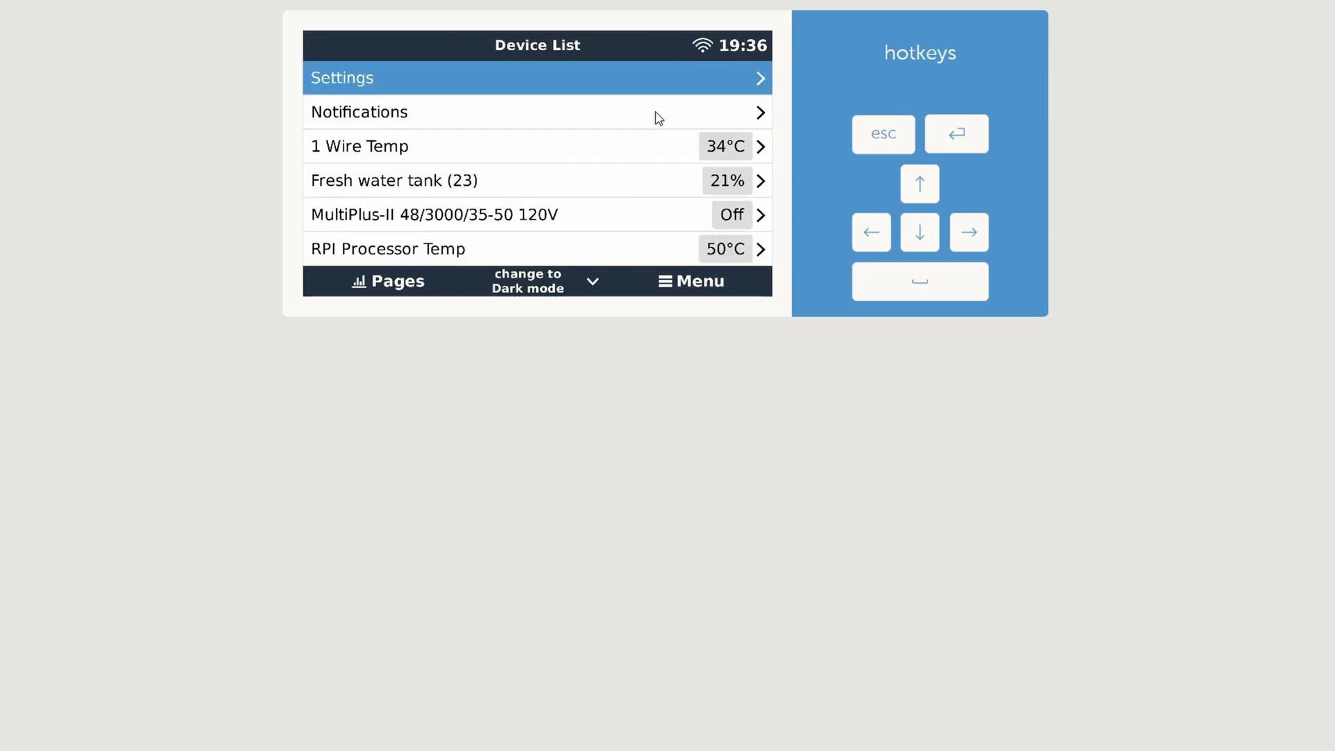